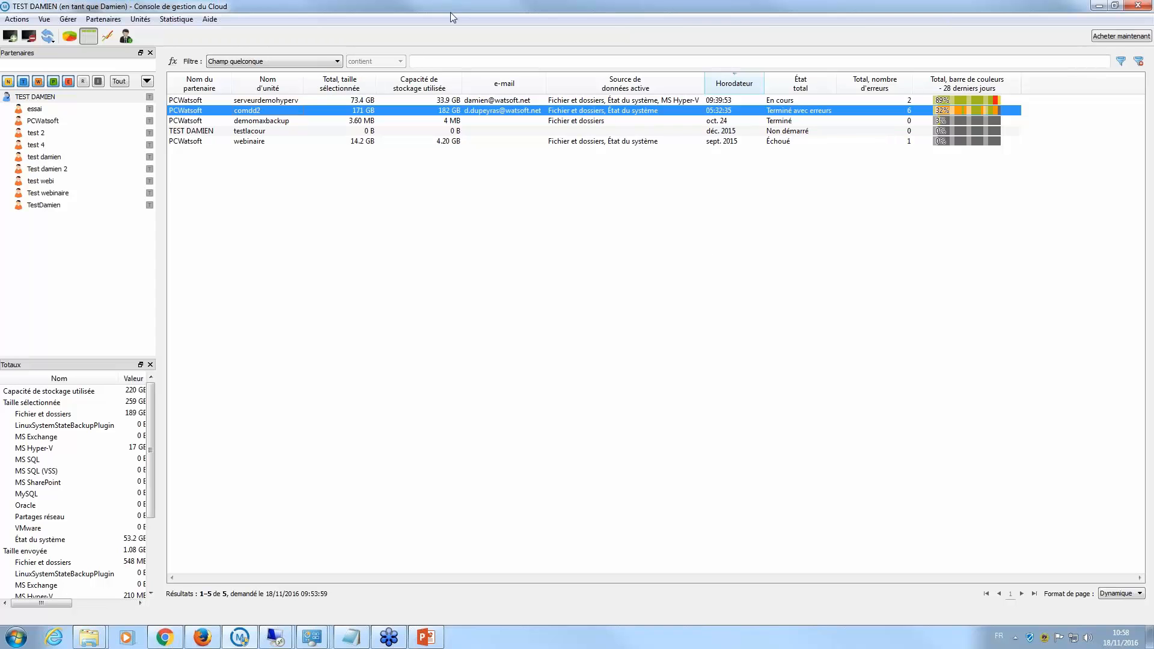
- Restore the console window and search Google for 'download max backup' in a new tab
{"action": "left_click_drag", "start_coordinate": [449, 12], "coordinate": [429, 96]}
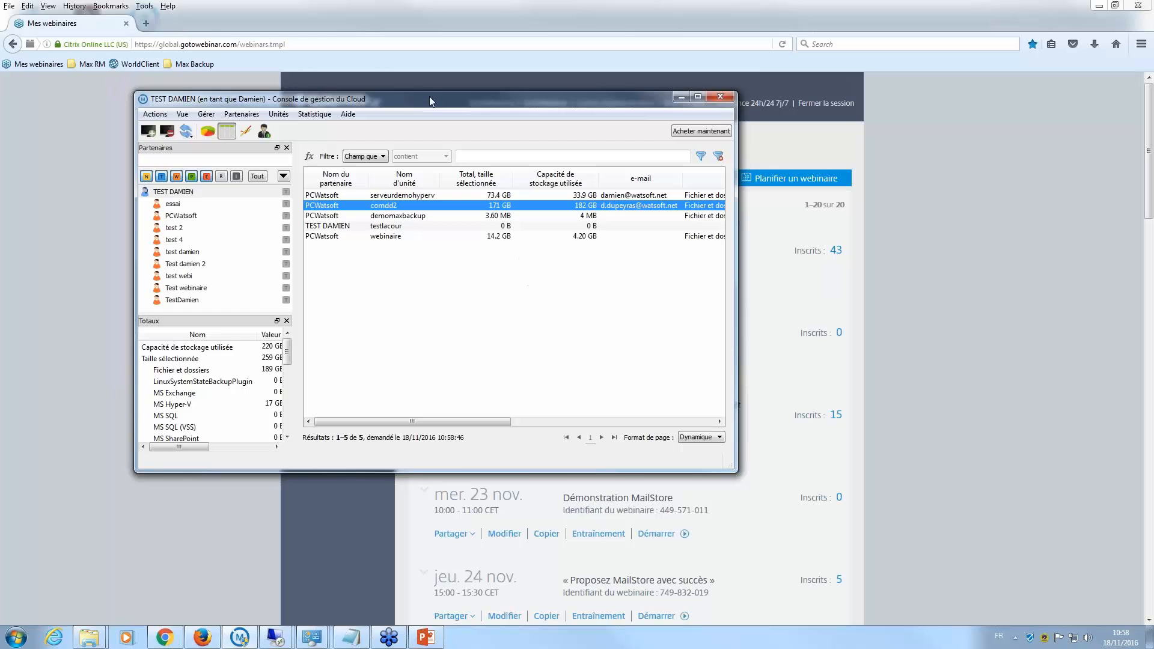
{"action": "left_click", "coordinate": [146, 23]}
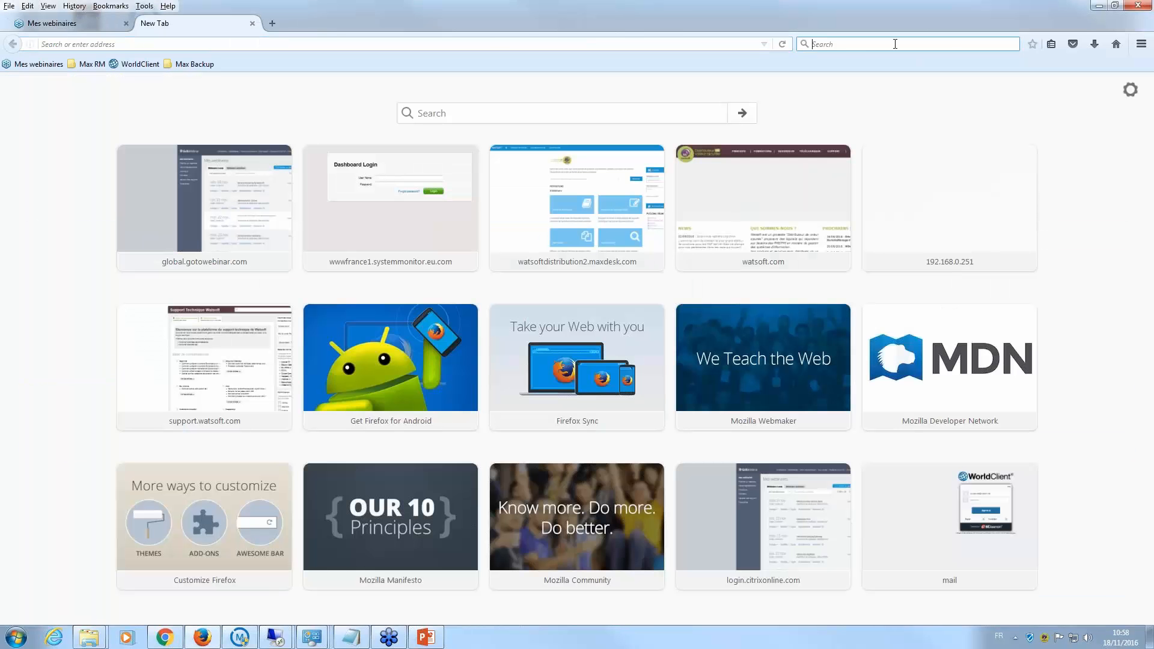
{"action": "type", "text": "m"}
{"action": "key", "text": "BackSpace"}
{"action": "type", "text": "download max backup"}
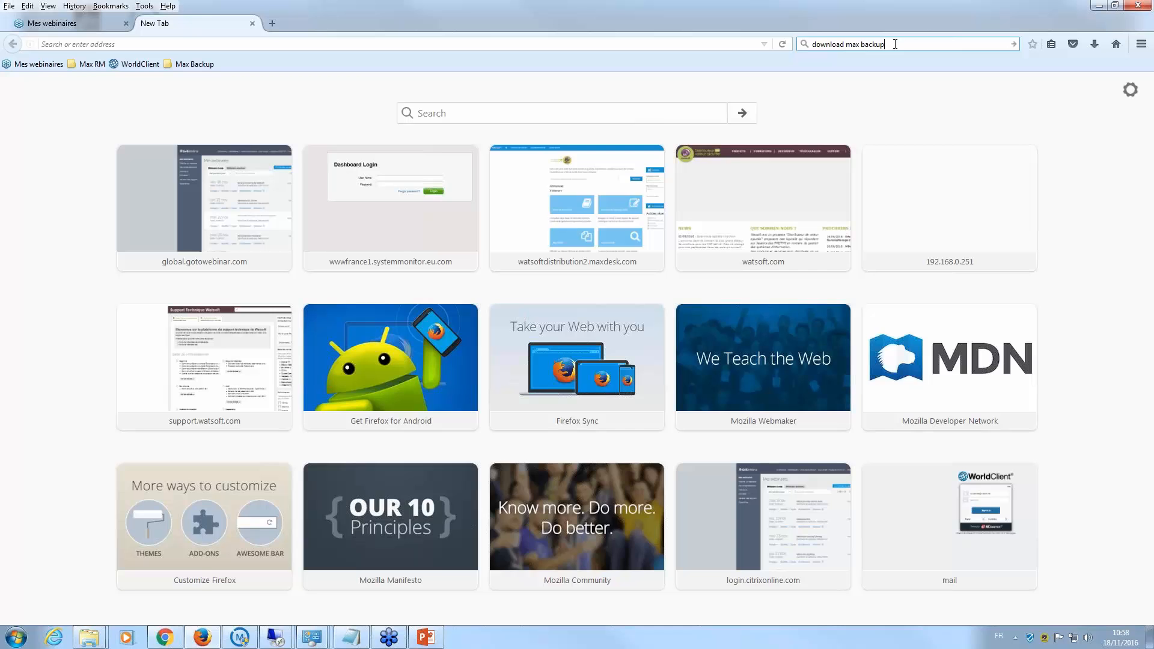
{"action": "key", "text": "Return"}
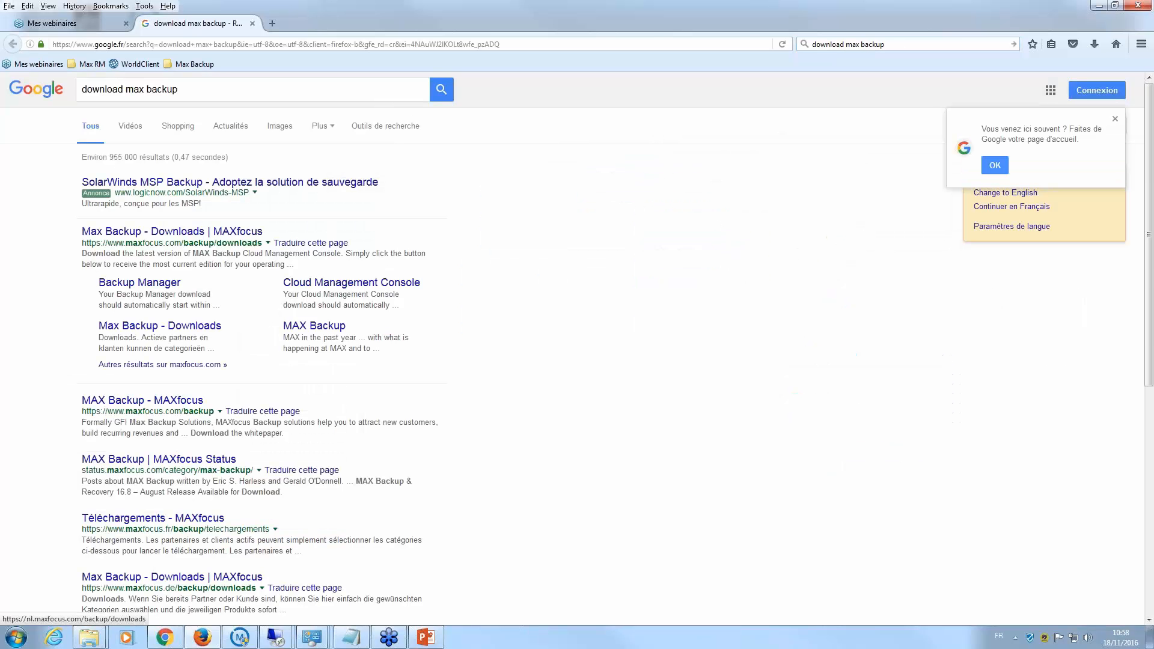
- Open the Max Backup Downloads result and go to its Additional Downloads tools page
{"action": "left_click", "coordinate": [205, 330]}
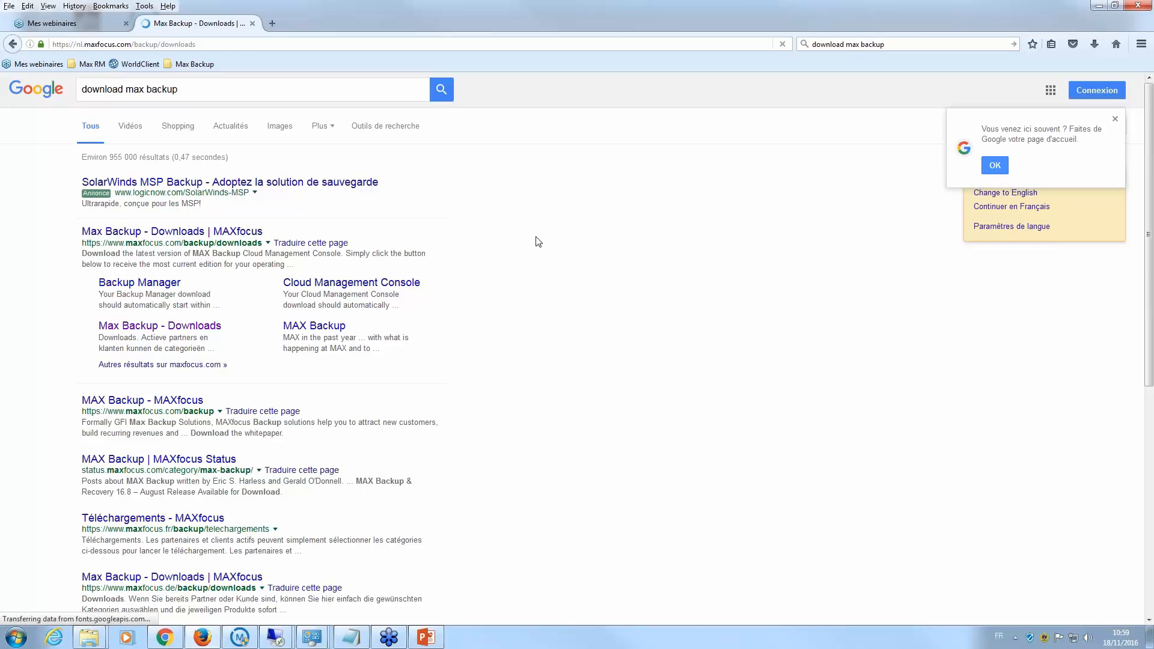
{"action": "scroll", "coordinate": [545, 316], "scroll_direction": "down", "scroll_amount": 3}
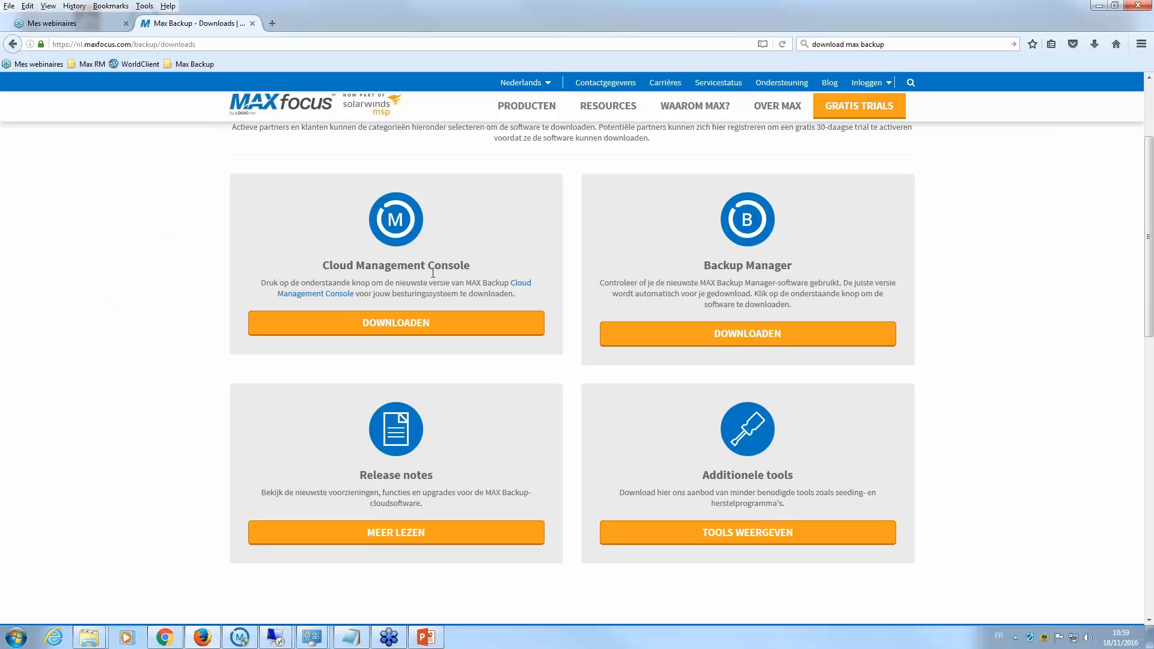
{"action": "left_click", "coordinate": [764, 532]}
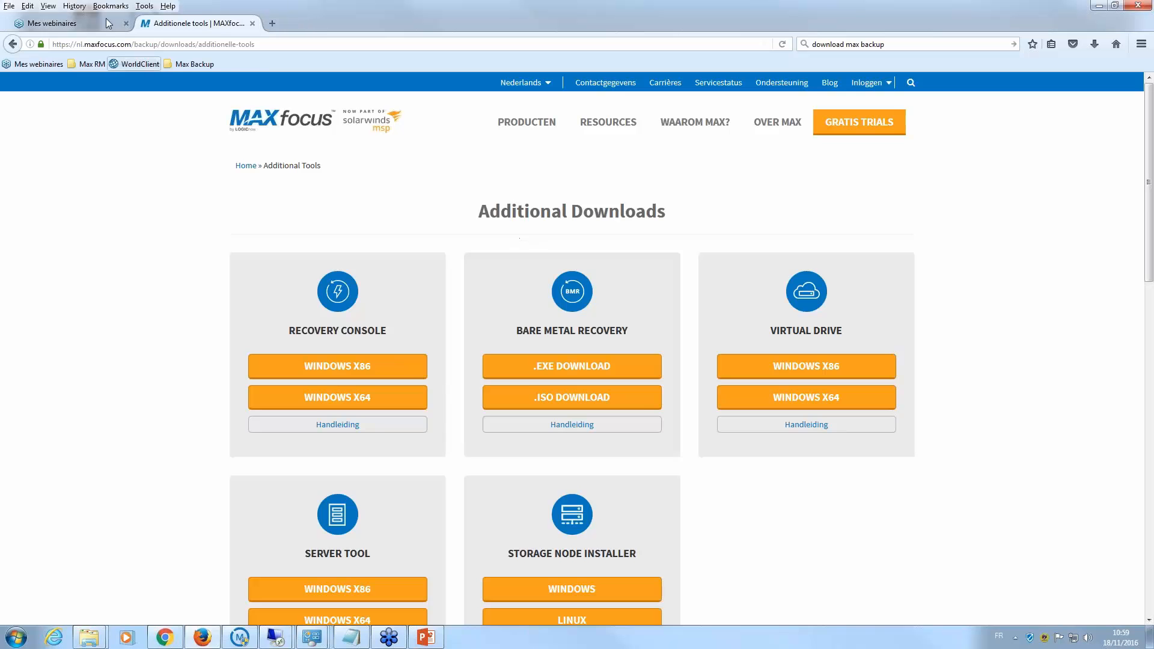
{"action": "left_click", "coordinate": [90, 26]}
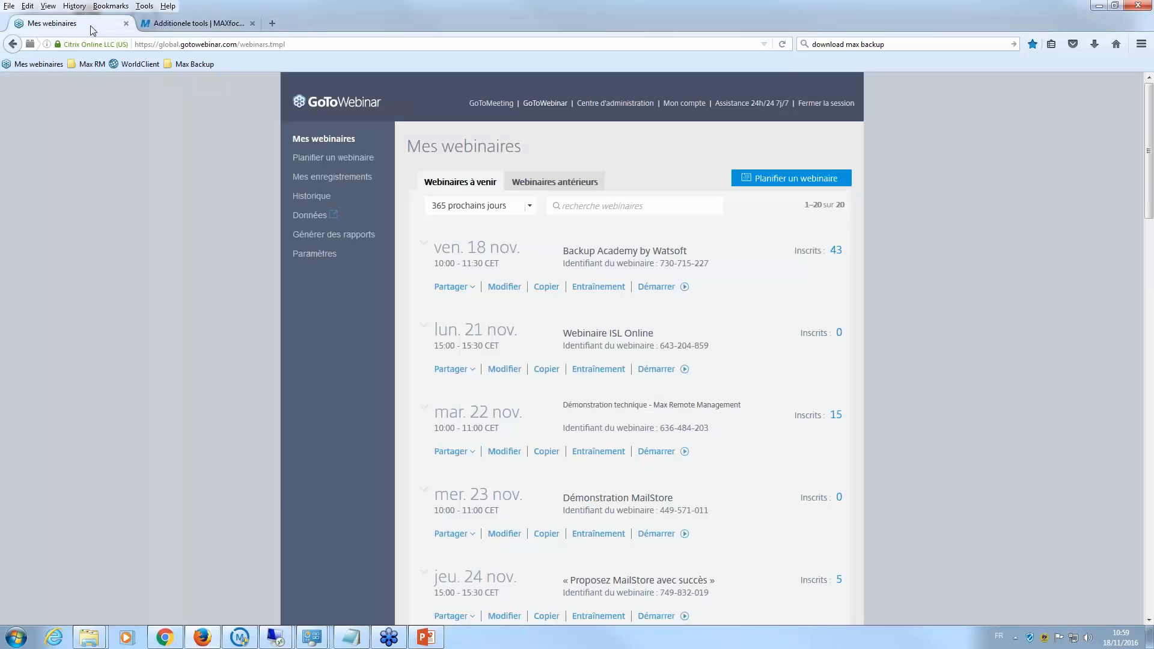
{"action": "left_click", "coordinate": [185, 22]}
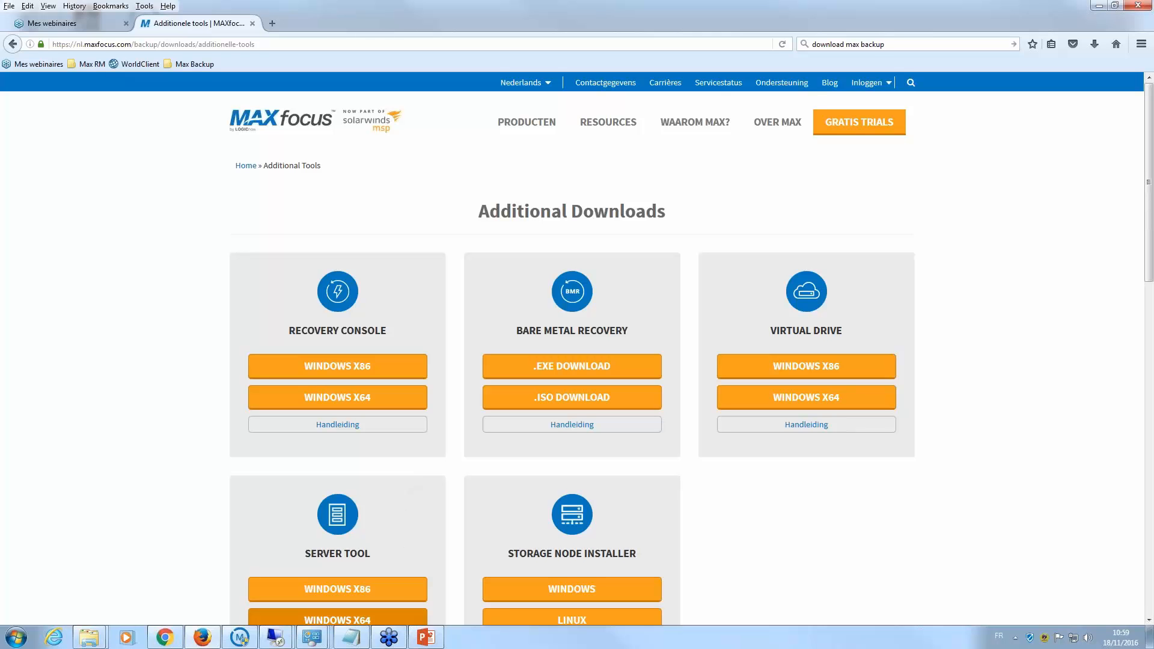
{"action": "mouse_move", "coordinate": [431, 637]}
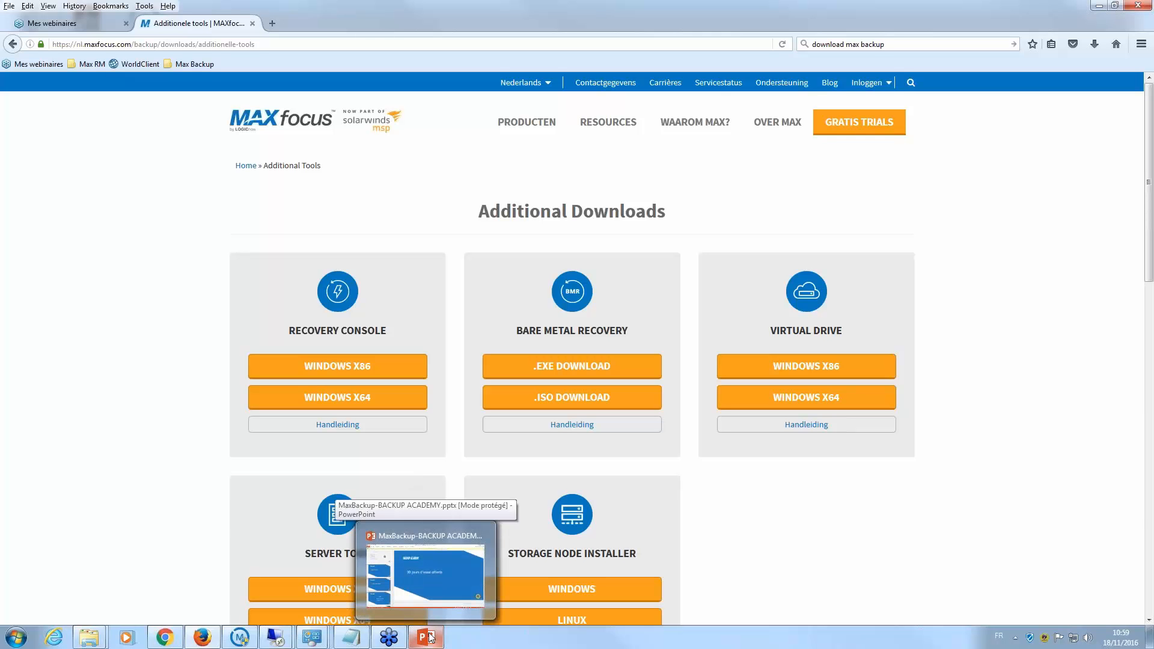
- Bring the cloud console back and glance at its saved connections list under Actions
{"action": "left_click", "coordinate": [244, 641]}
{"action": "left_click", "coordinate": [152, 116]}
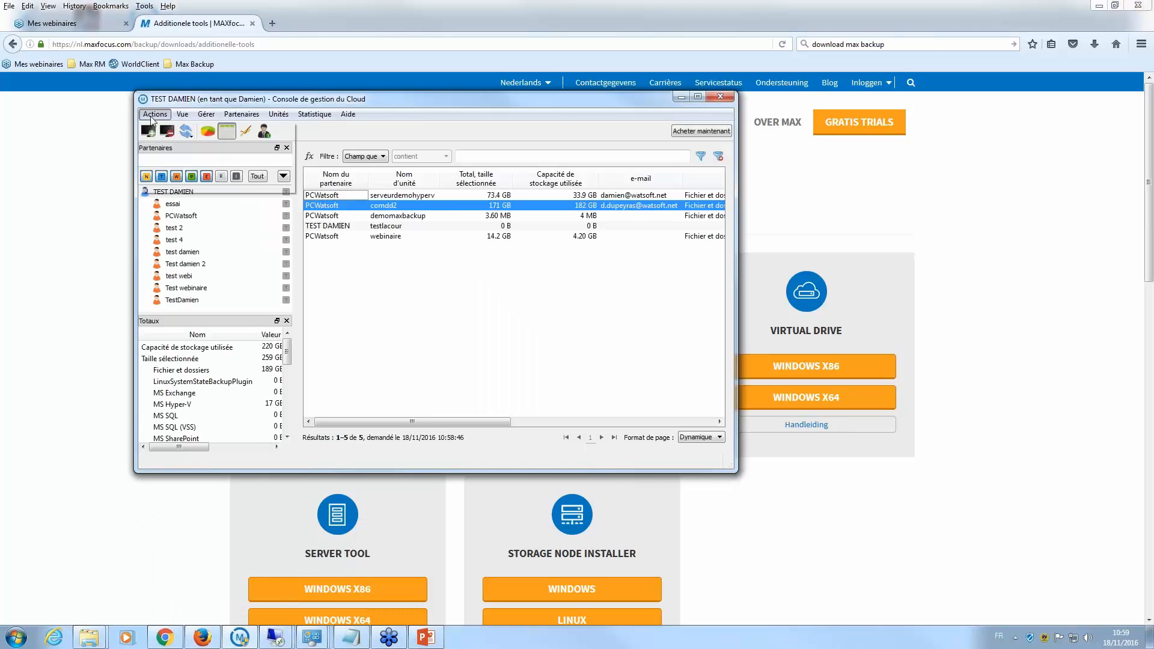
{"action": "left_click", "coordinate": [186, 129]}
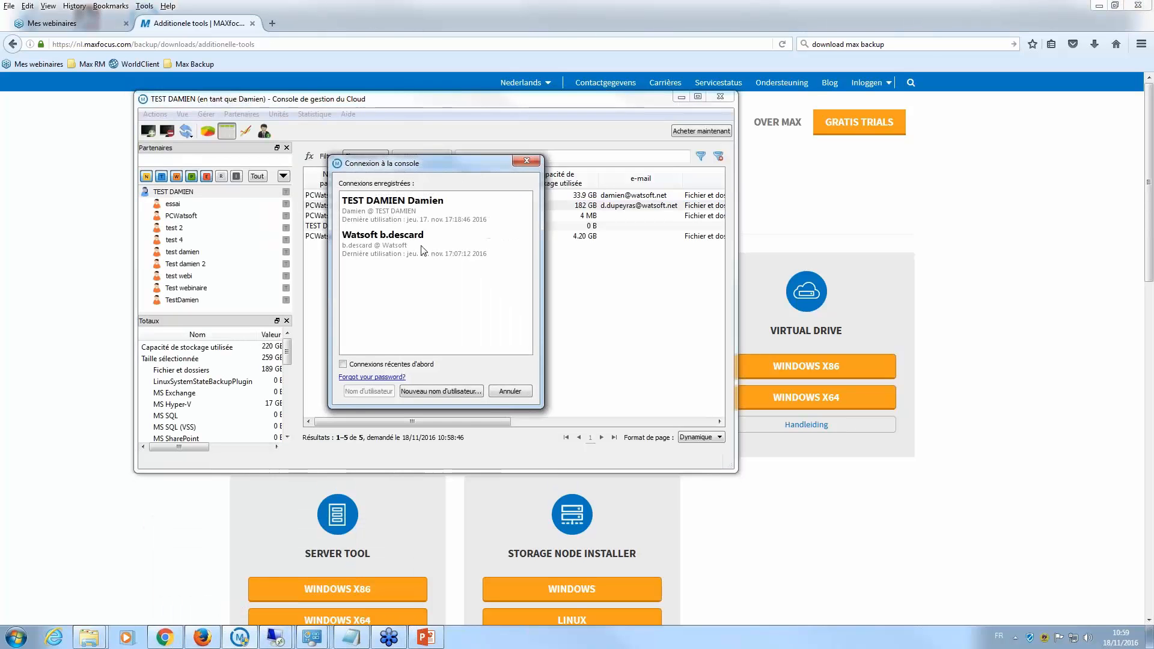
{"action": "left_click", "coordinate": [527, 161]}
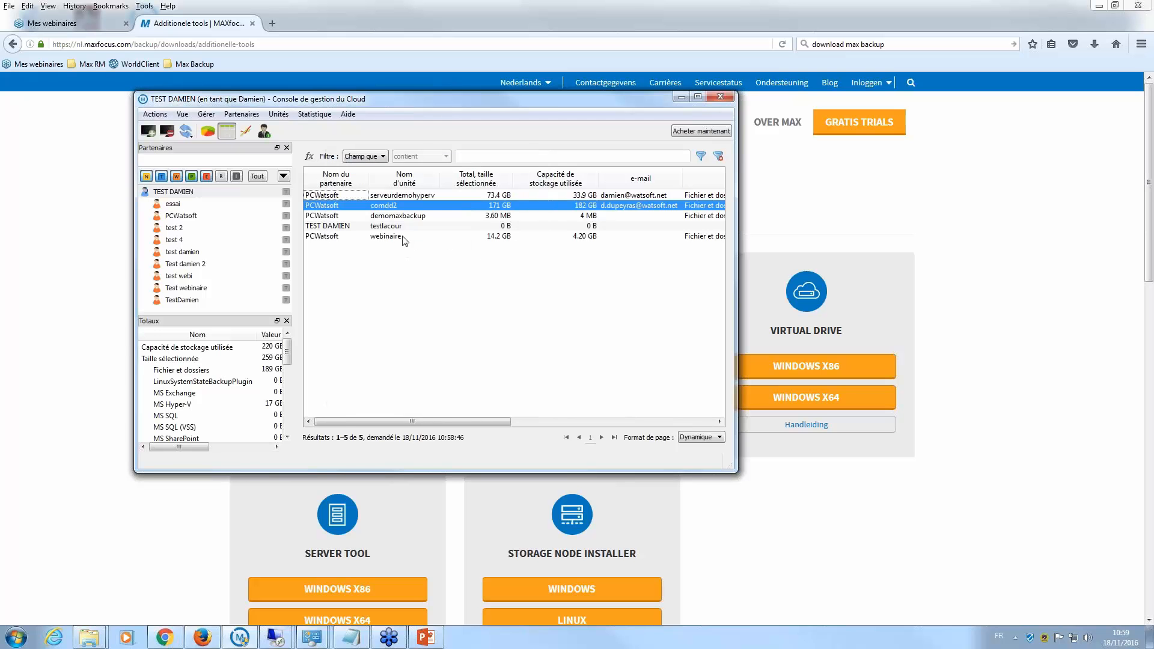
- Maximize the console and select the TEST DAMIEN partner in the tree
{"action": "left_click", "coordinate": [697, 97]}
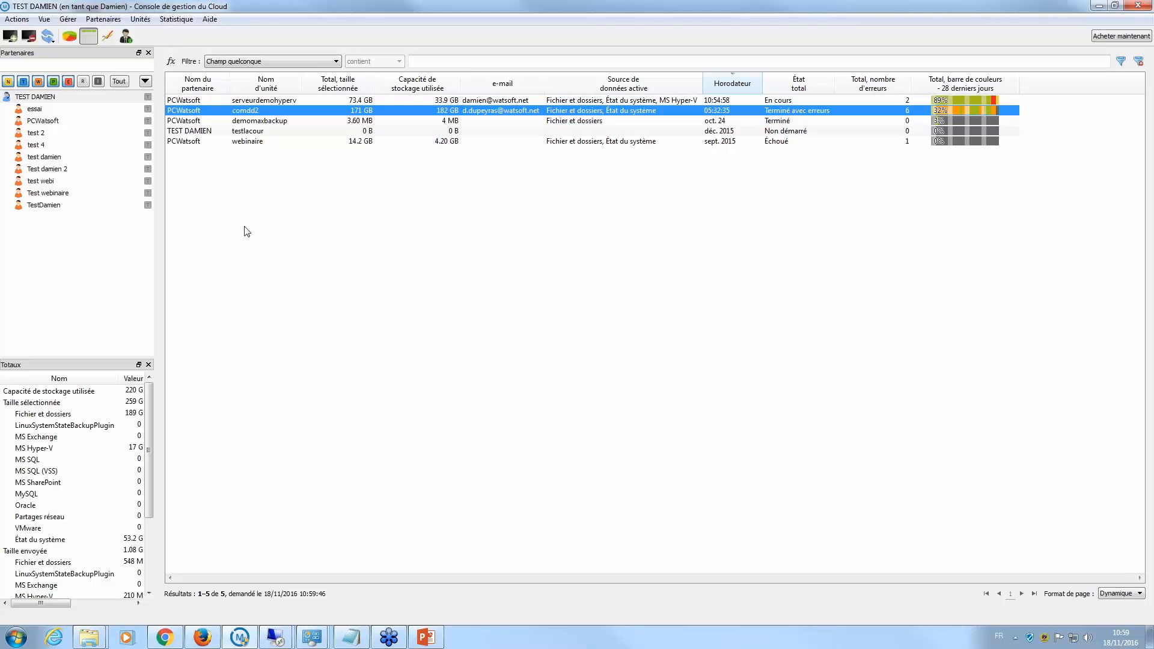
{"action": "left_click", "coordinate": [11, 97]}
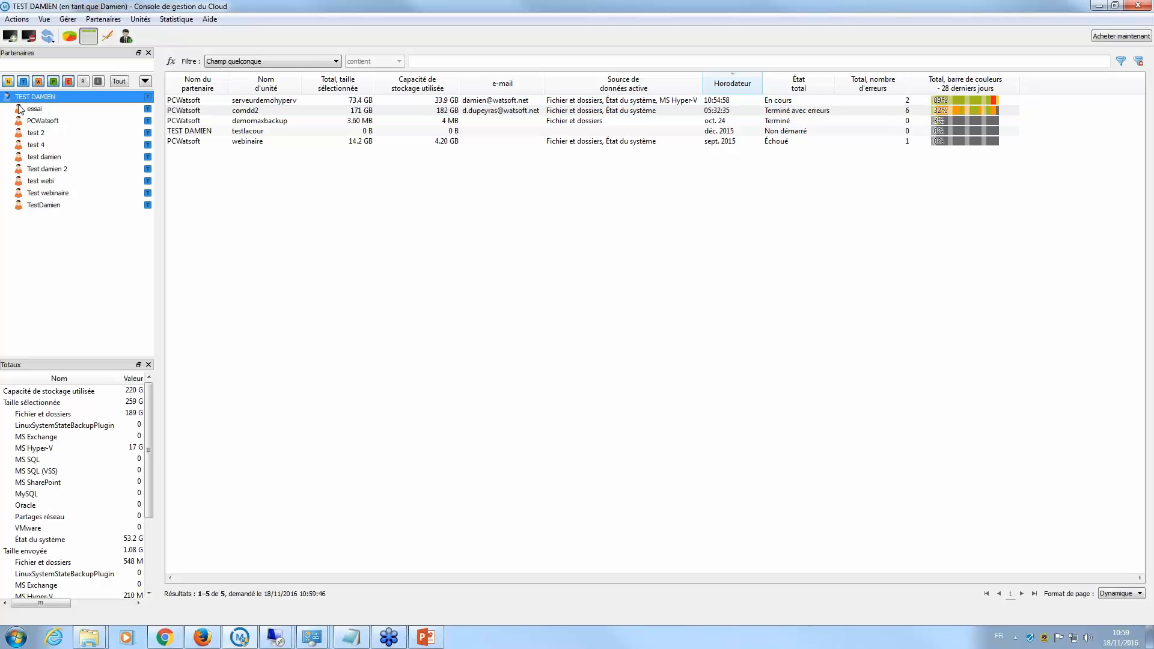
{"action": "left_click", "coordinate": [20, 109]}
- Show status pie charts and filter units to Échoué/Non démarré, leaving testlacour and webinaire
{"action": "left_click", "coordinate": [68, 37]}
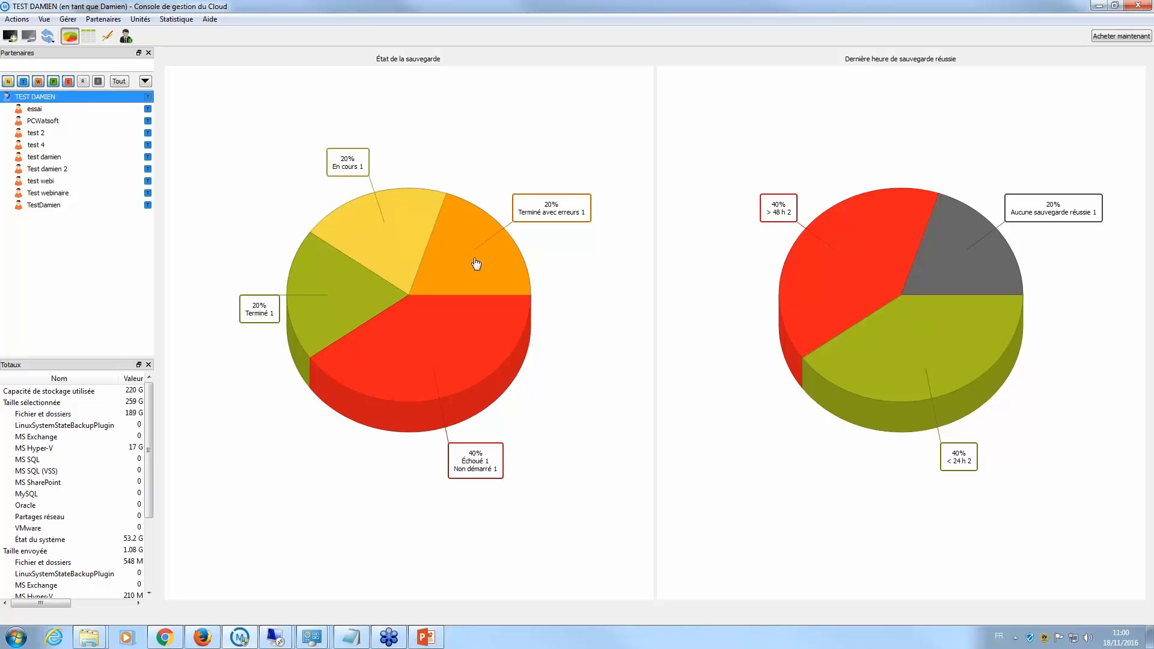
{"action": "left_click", "coordinate": [443, 334]}
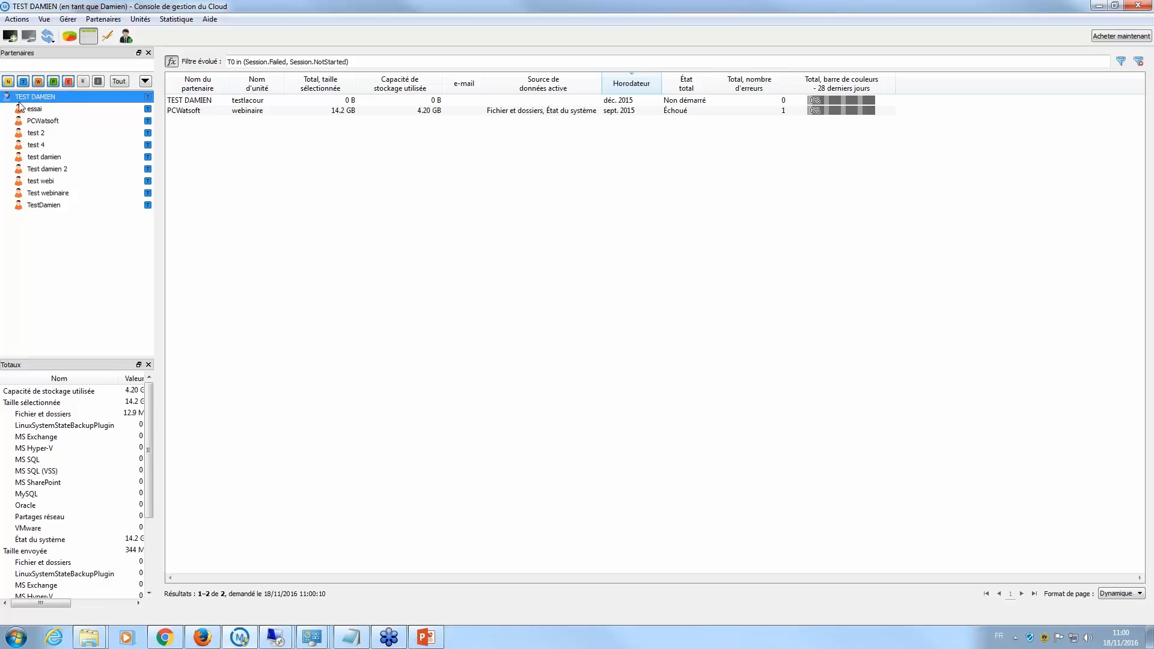
{"action": "left_click", "coordinate": [19, 20]}
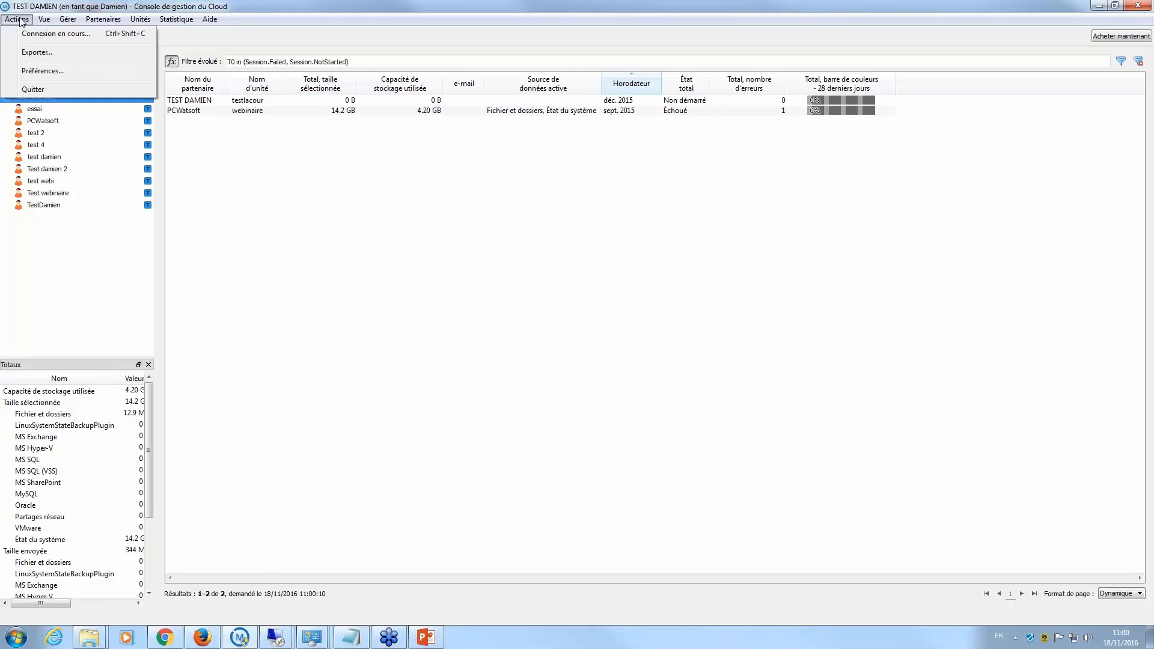
{"action": "left_click", "coordinate": [19, 20]}
- Add end client BackupAcademy under TEST DAMIEN with Tout inclus service, skipping contact details
{"action": "right_click", "coordinate": [35, 102]}
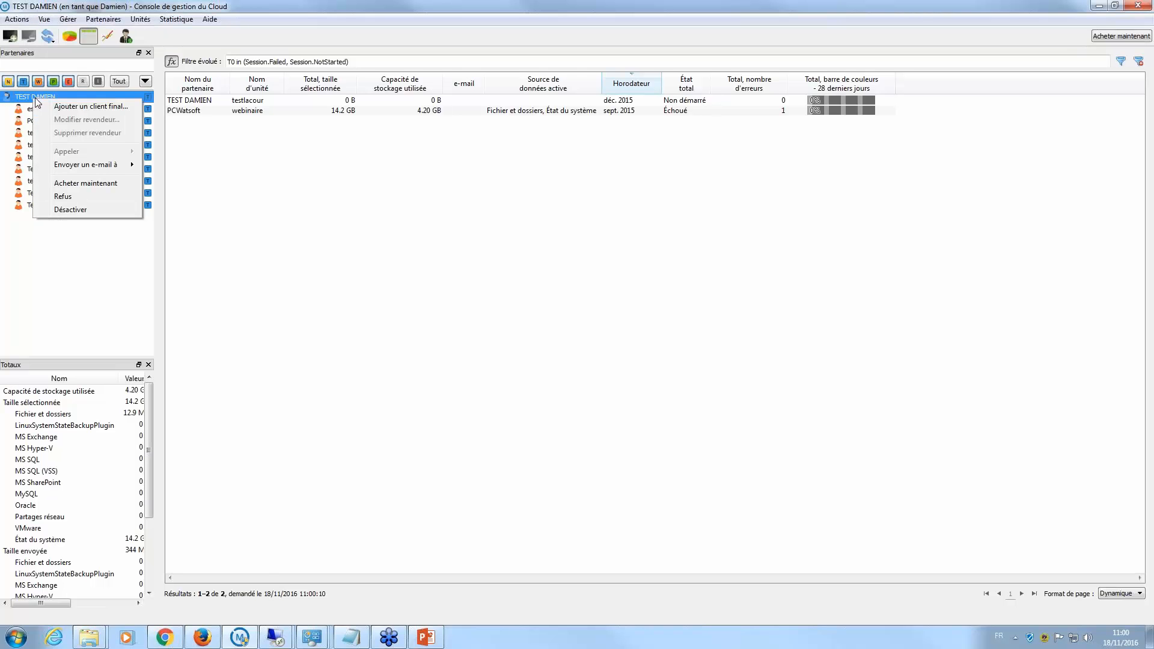
{"action": "left_click", "coordinate": [73, 106]}
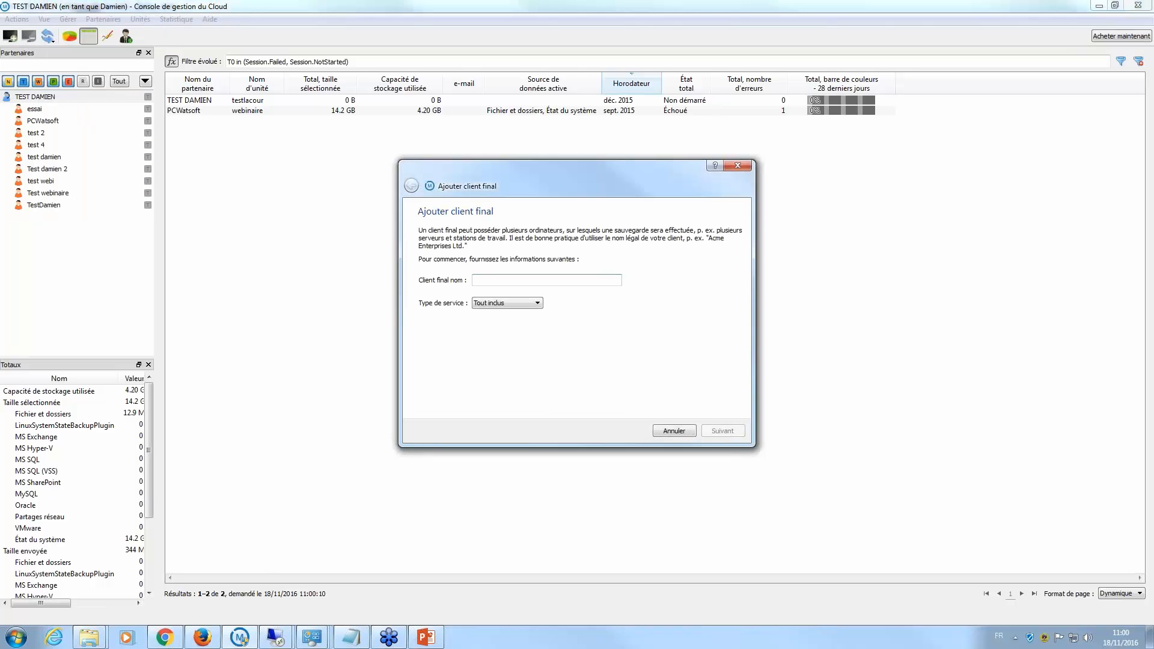
{"action": "type", "text": "BackupAcademy"}
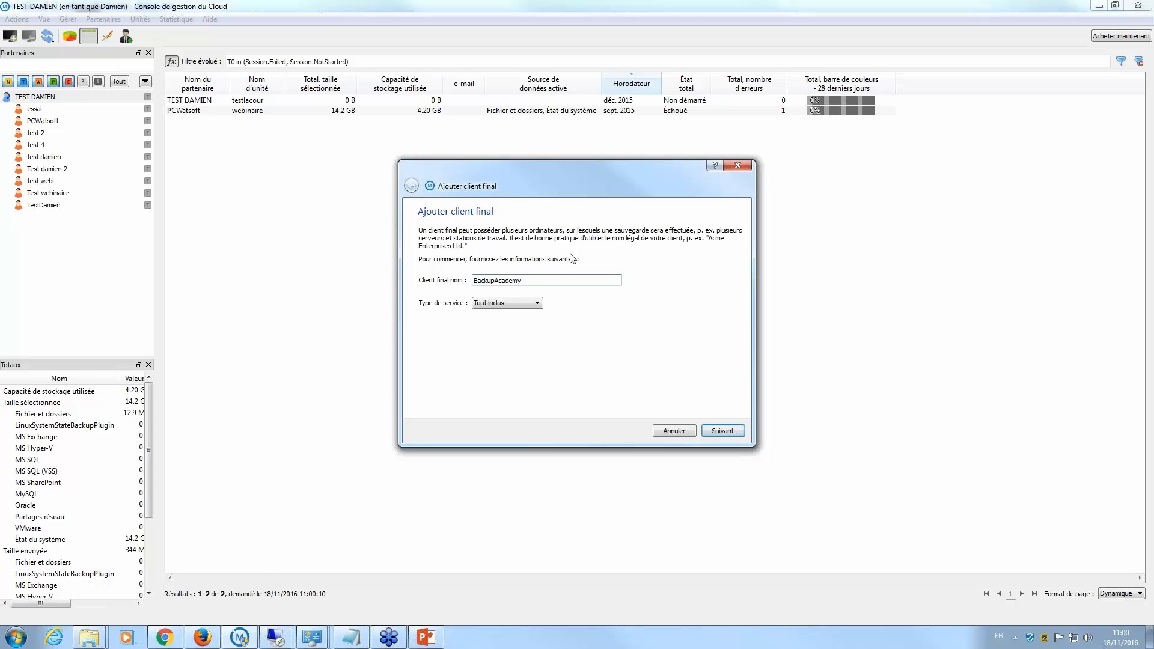
{"action": "left_click", "coordinate": [537, 303]}
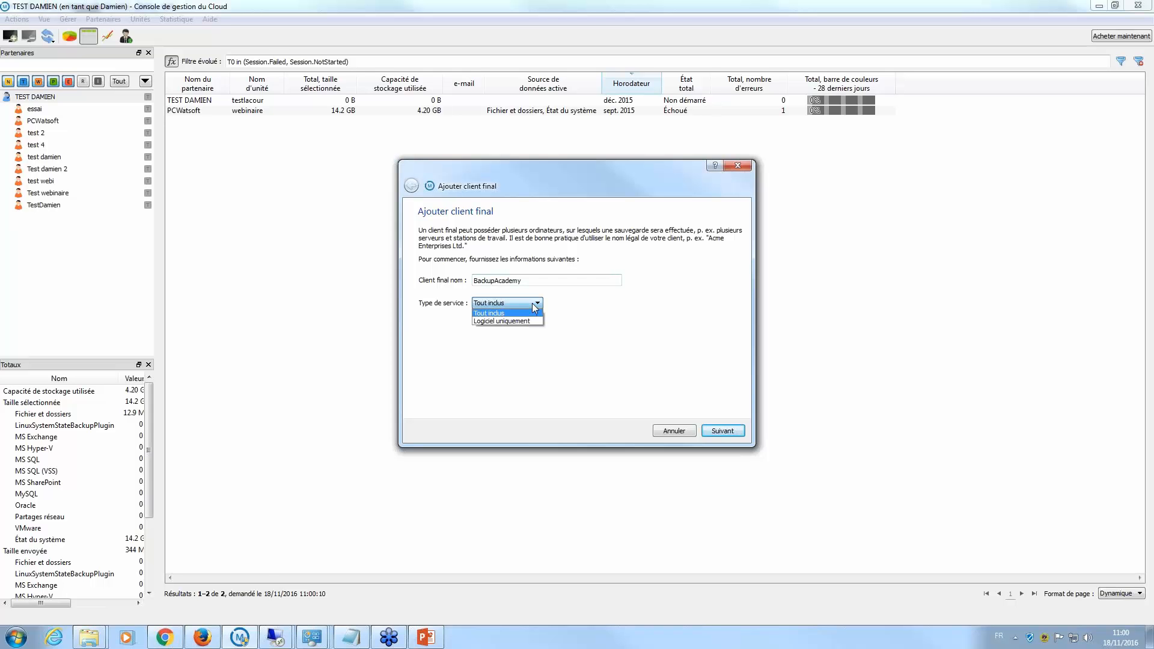
{"action": "left_click", "coordinate": [498, 313]}
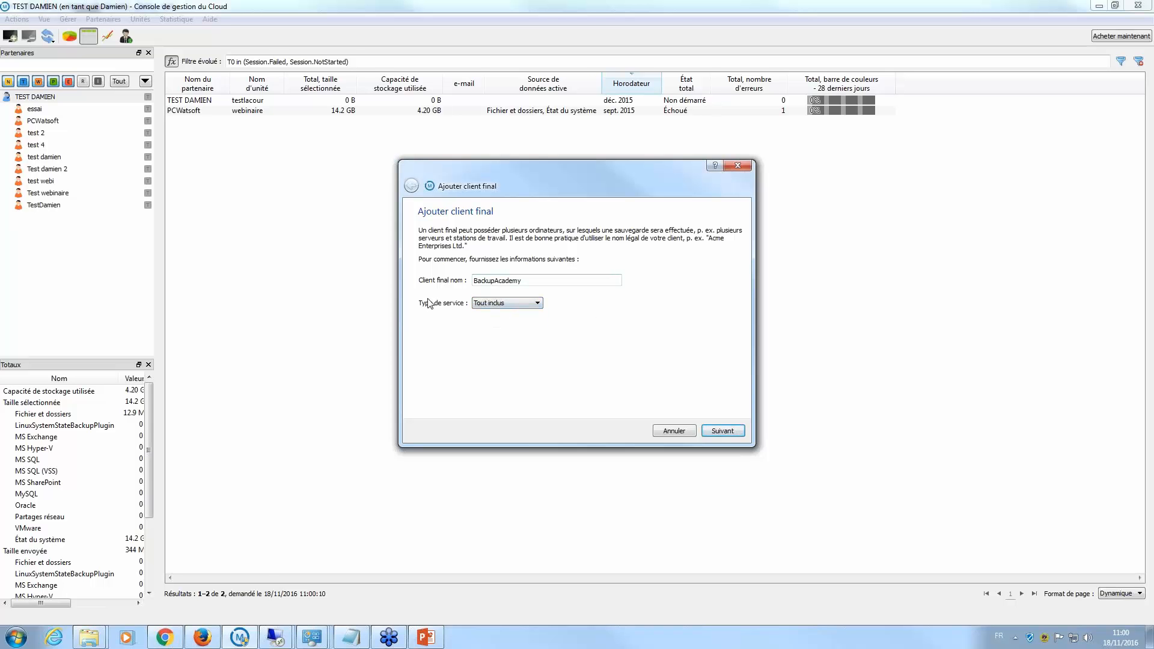
{"action": "left_click", "coordinate": [723, 431]}
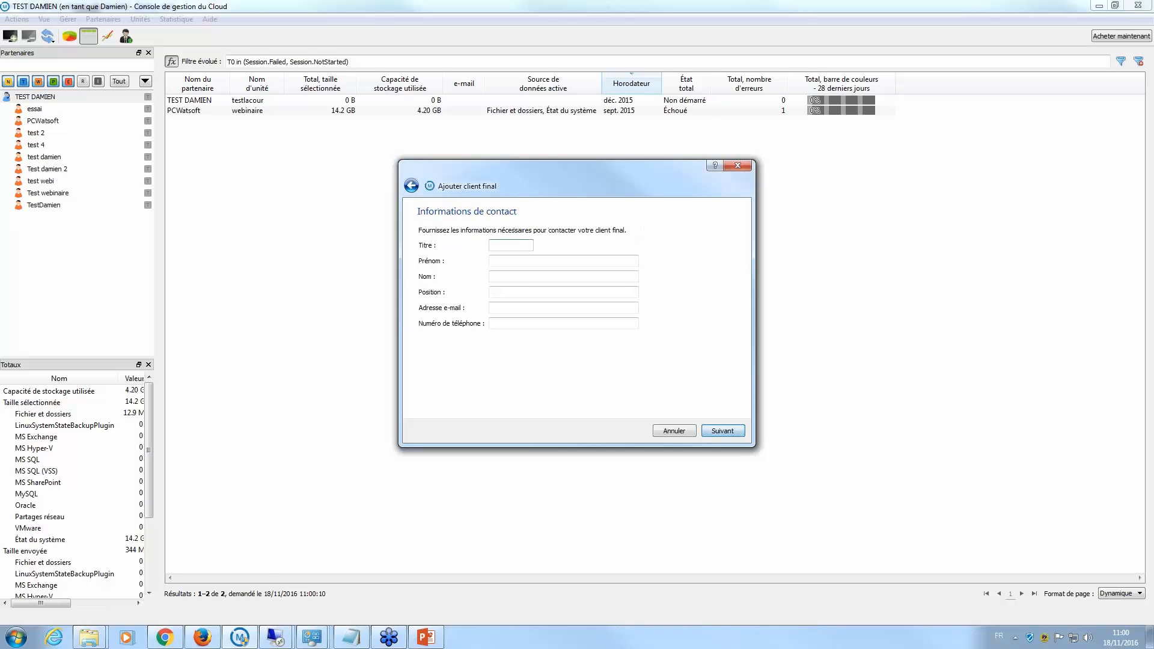
{"action": "left_click", "coordinate": [728, 431]}
{"action": "left_click", "coordinate": [729, 431]}
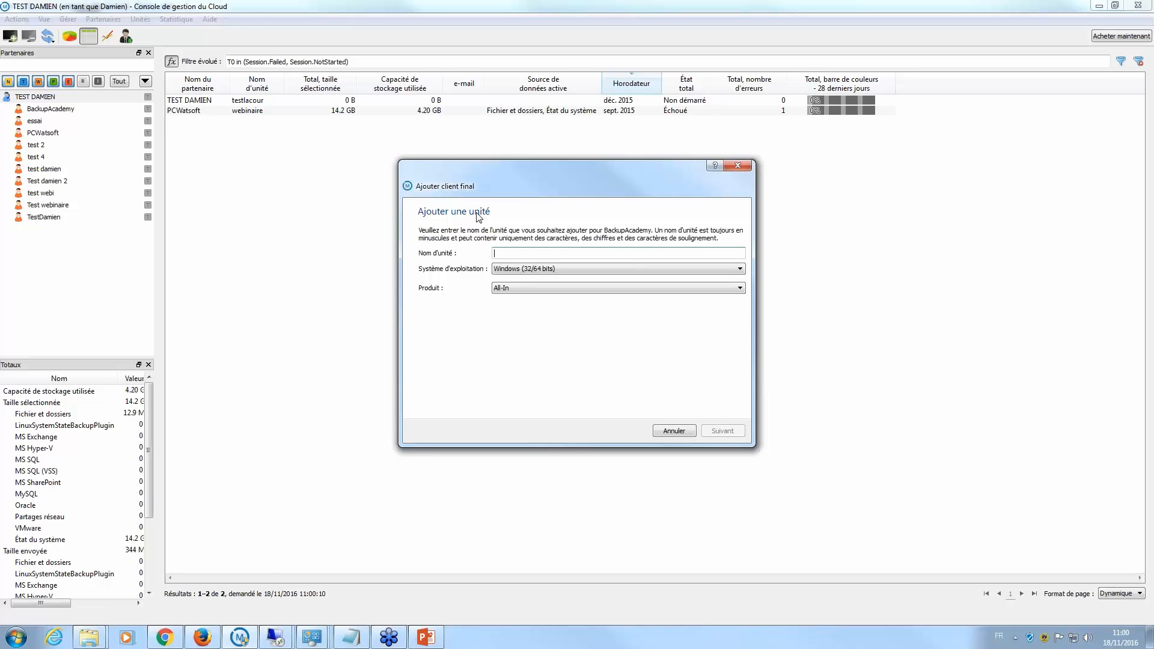
- Create unit backupacademy for Windows (32/64 bits) with the All-In product
{"action": "type", "text": "backupacademy"}
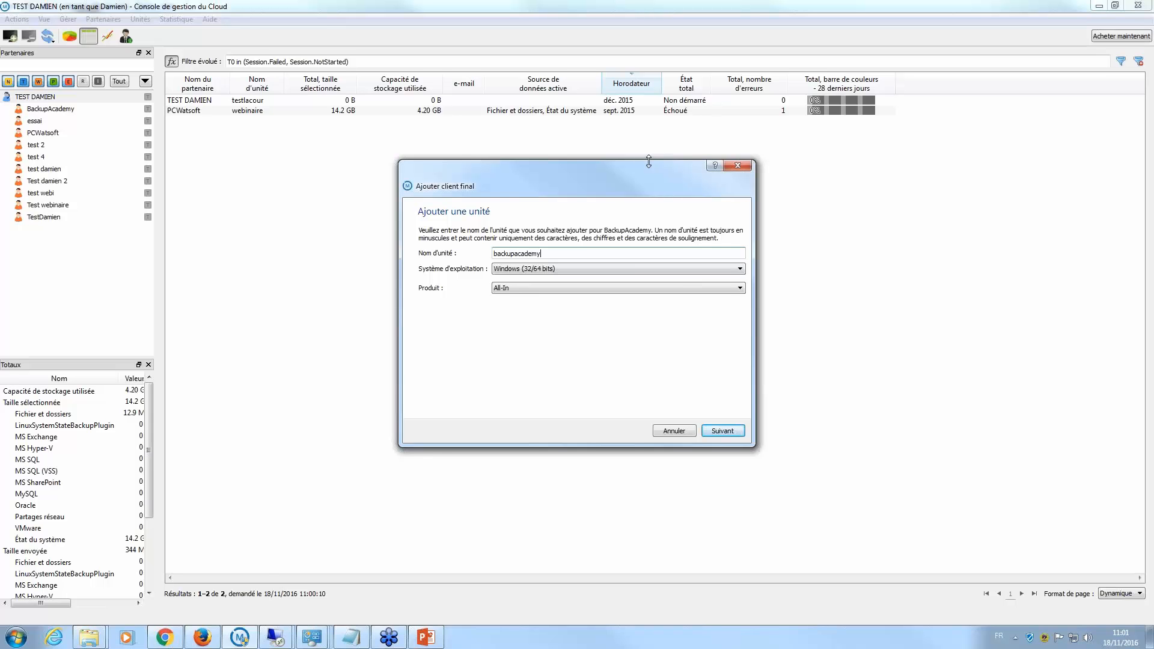
{"action": "left_click", "coordinate": [551, 270]}
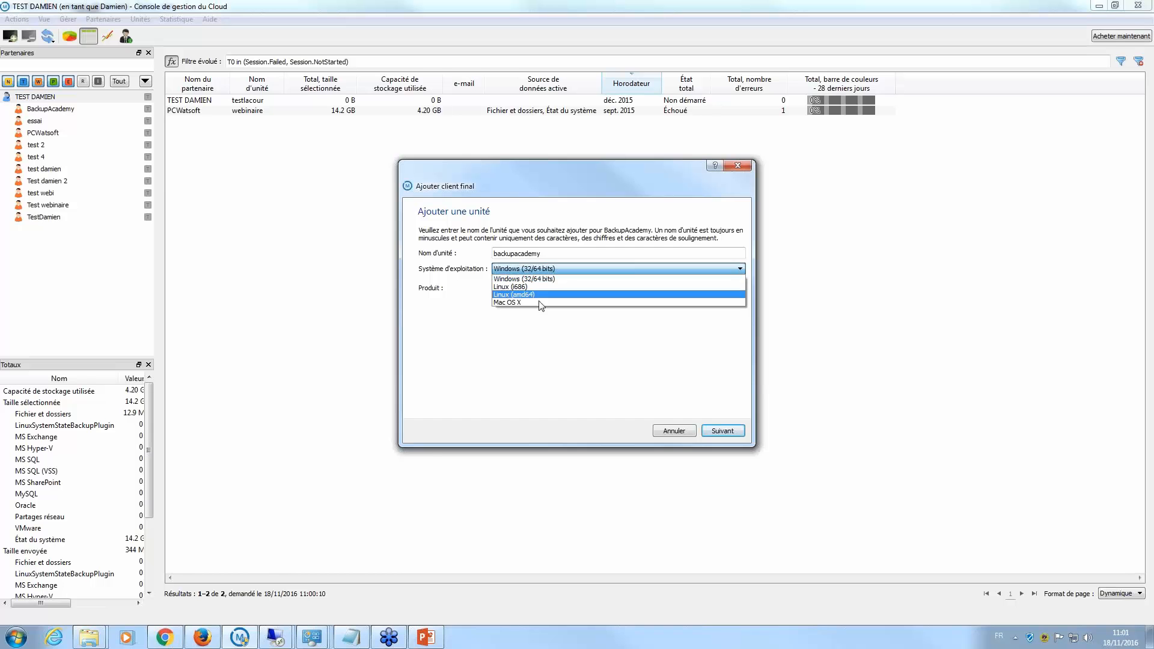
{"action": "left_click", "coordinate": [543, 279]}
{"action": "left_click", "coordinate": [569, 289]}
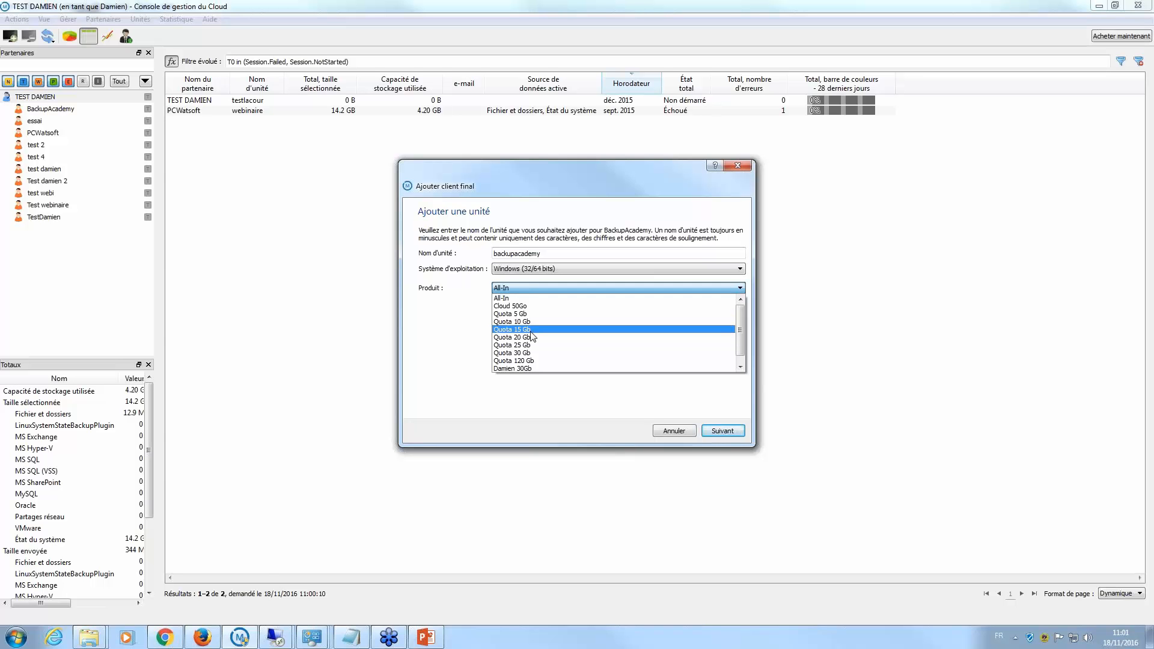
{"action": "left_click", "coordinate": [513, 299]}
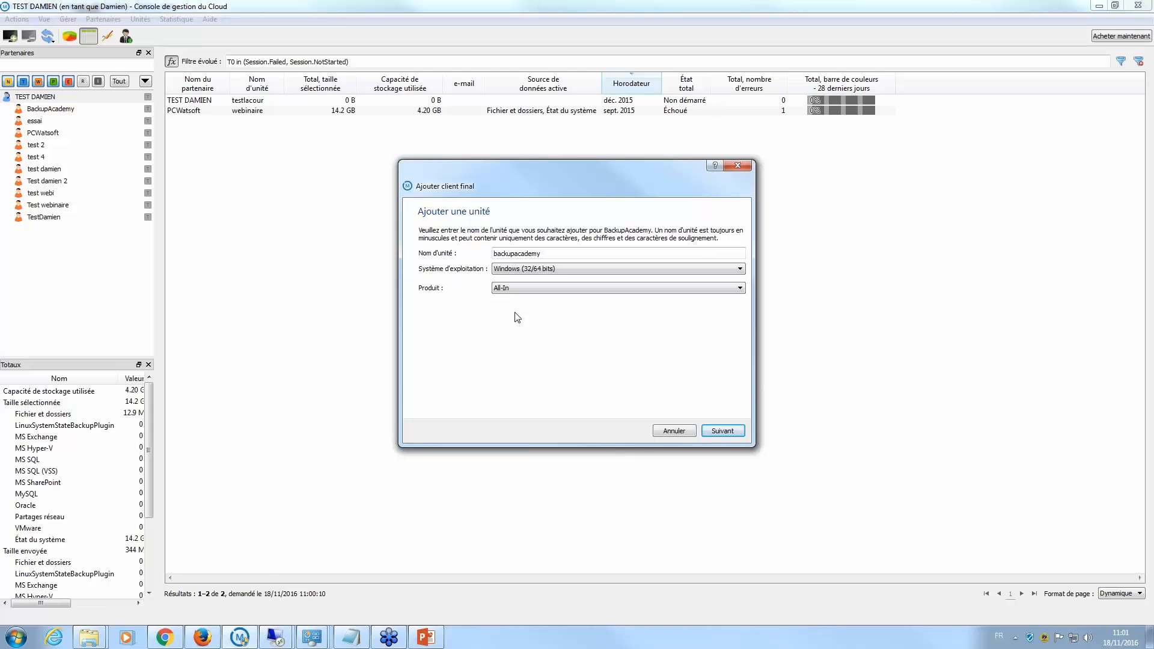
{"action": "left_click", "coordinate": [722, 429]}
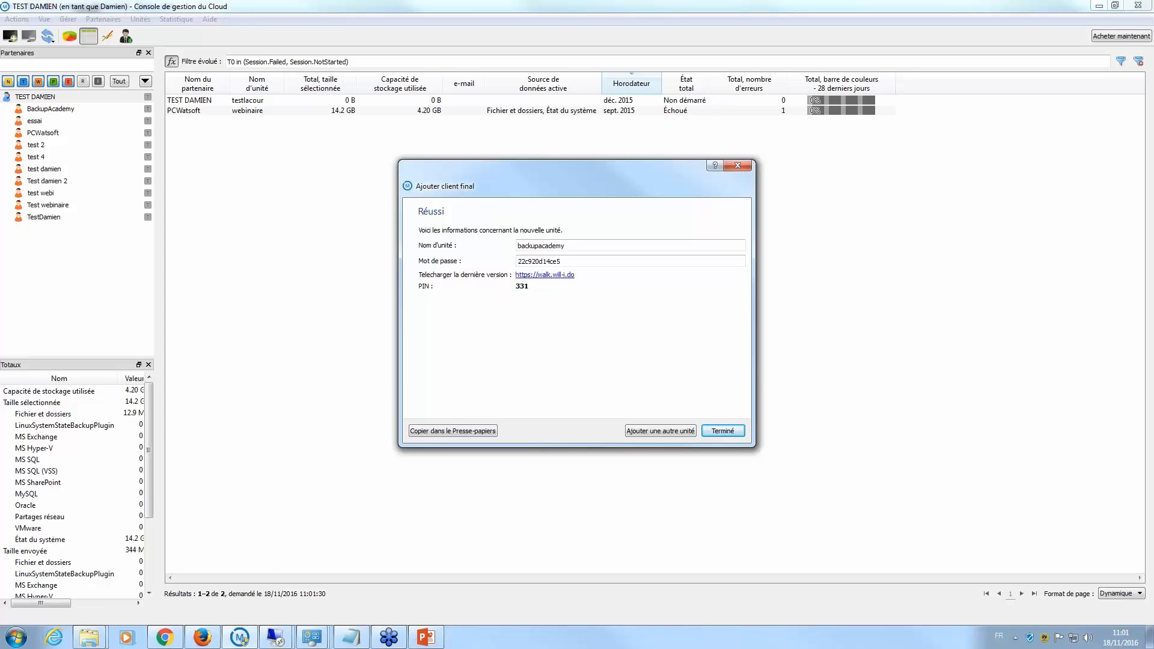
- Open the installer download link and submit the unit's PIN to start the download
{"action": "left_click", "coordinate": [541, 275]}
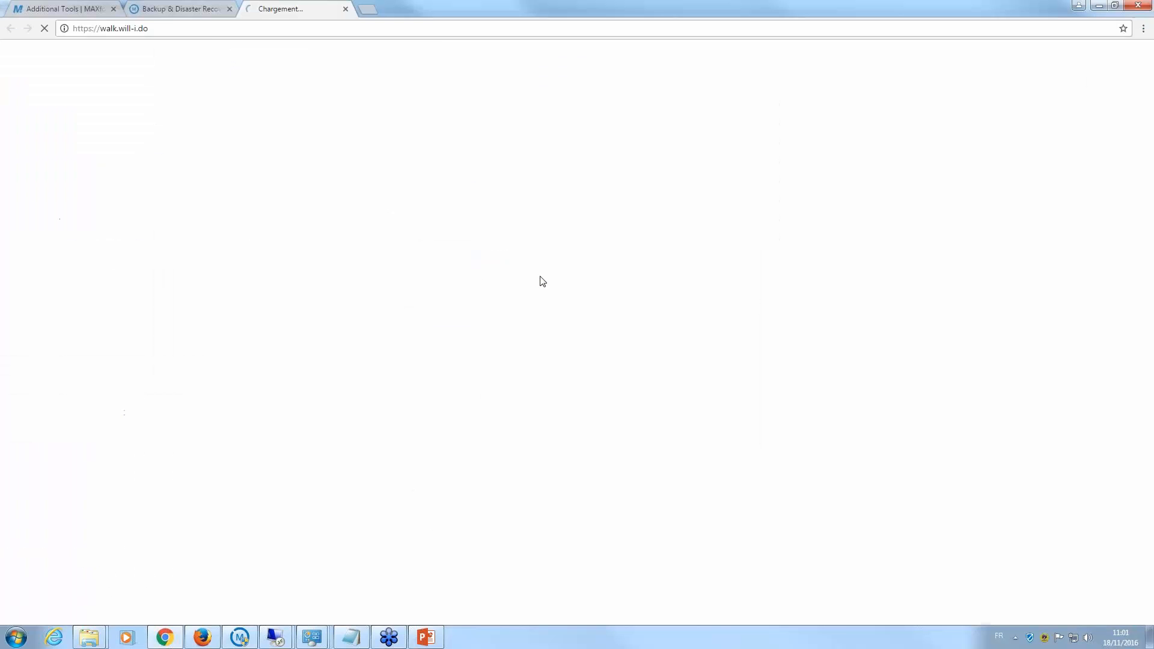
{"action": "left_click_drag", "start_coordinate": [436, 7], "coordinate": [462, 2]}
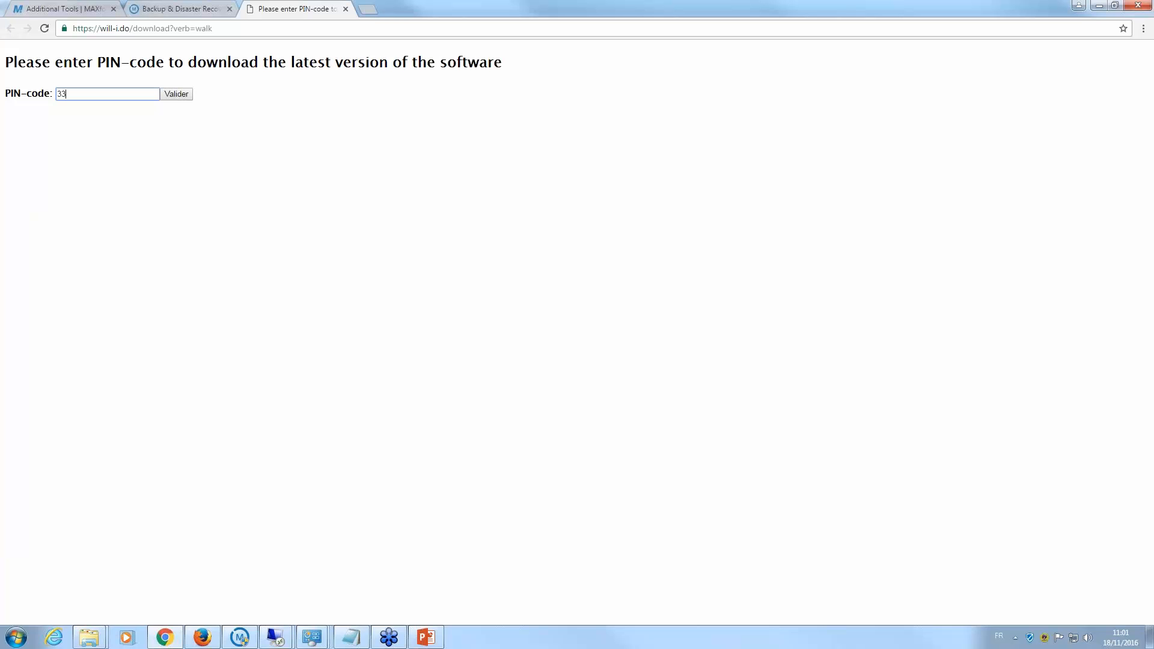
{"action": "left_click", "coordinate": [177, 95]}
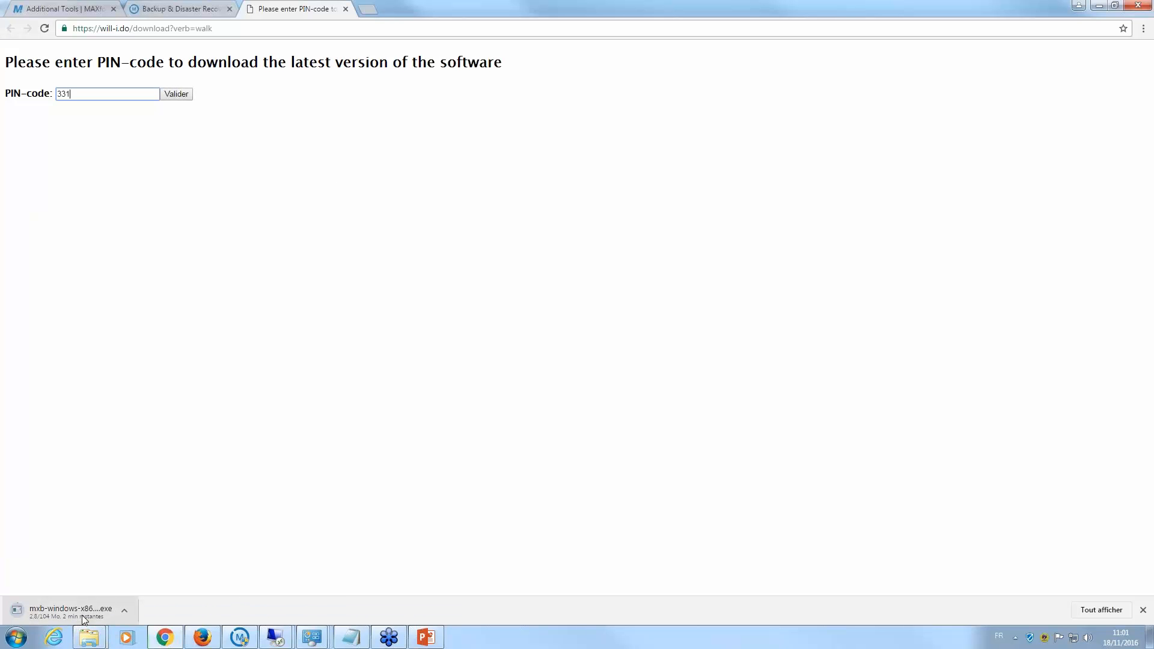
- Cancel the installer download in Chrome and switch to the Backup & Disaster Recovery Console tab
{"action": "left_click", "coordinate": [1144, 612]}
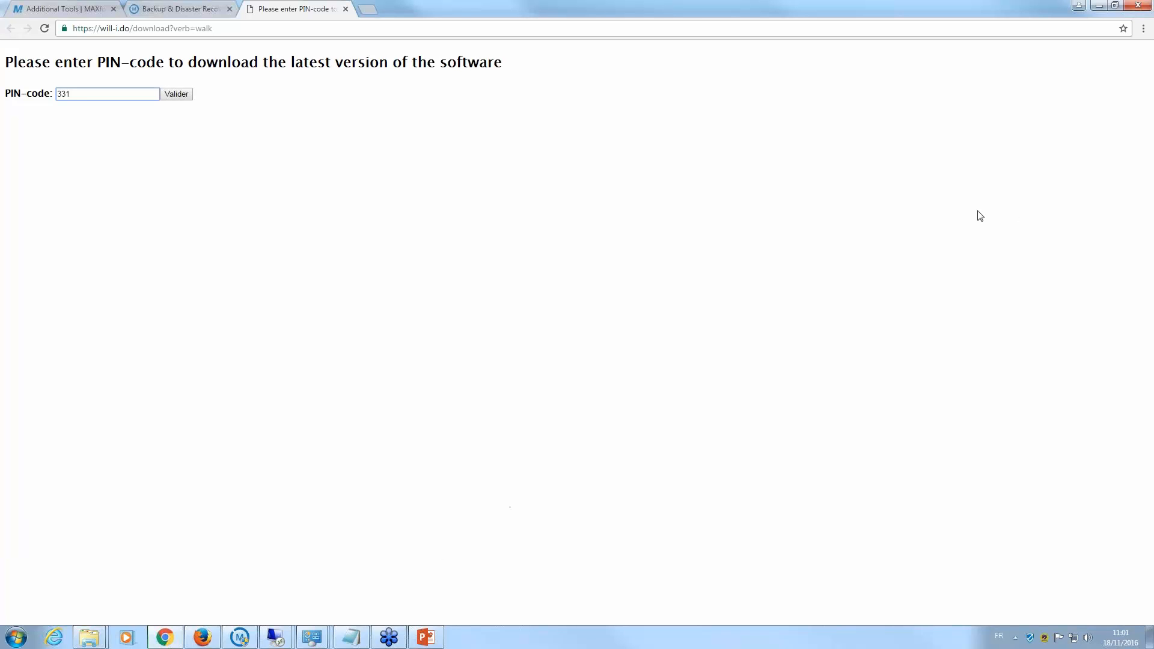
{"action": "key", "text": "ctrl+j"}
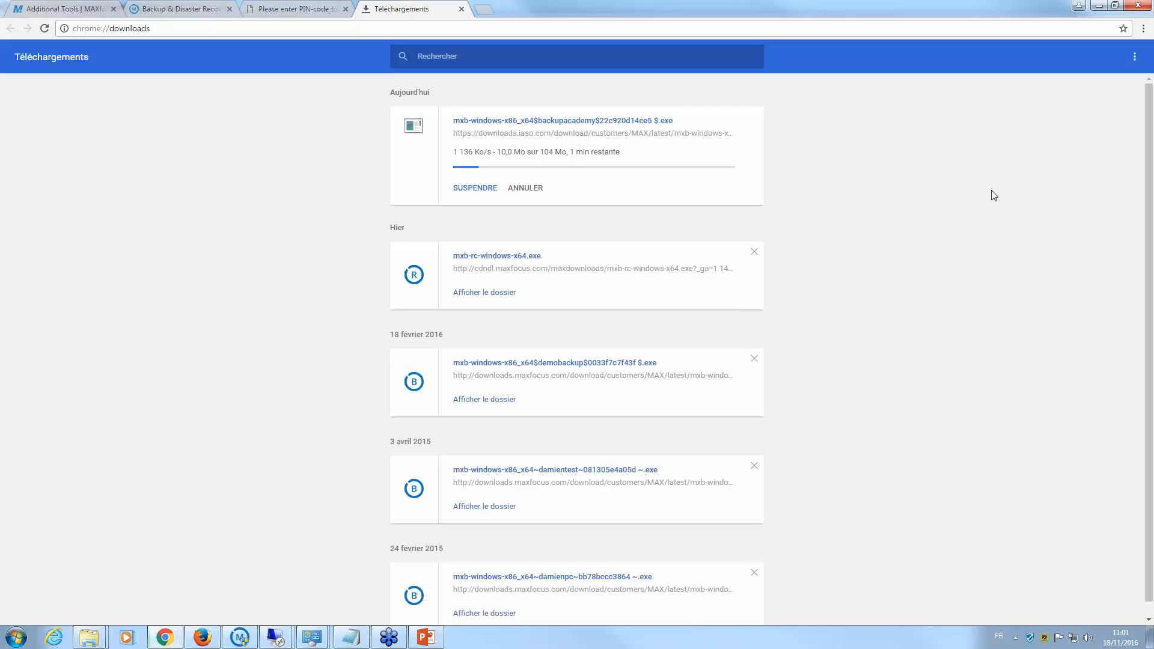
{"action": "left_click", "coordinate": [540, 190]}
{"action": "left_click", "coordinate": [283, 12]}
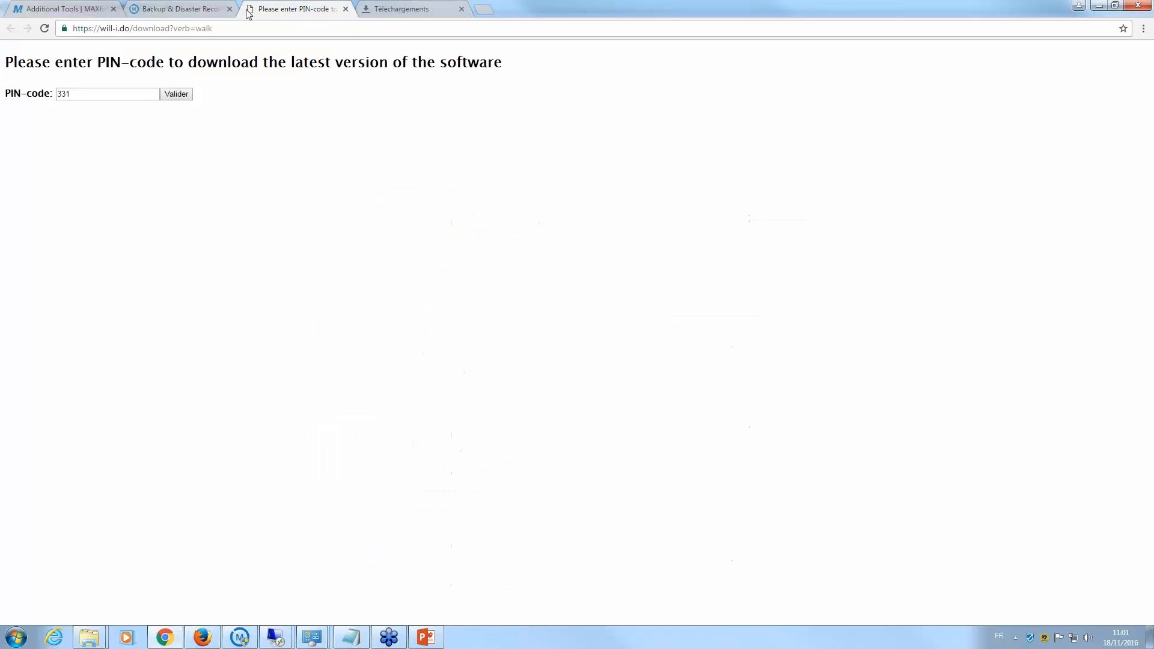
{"action": "left_click", "coordinate": [201, 13]}
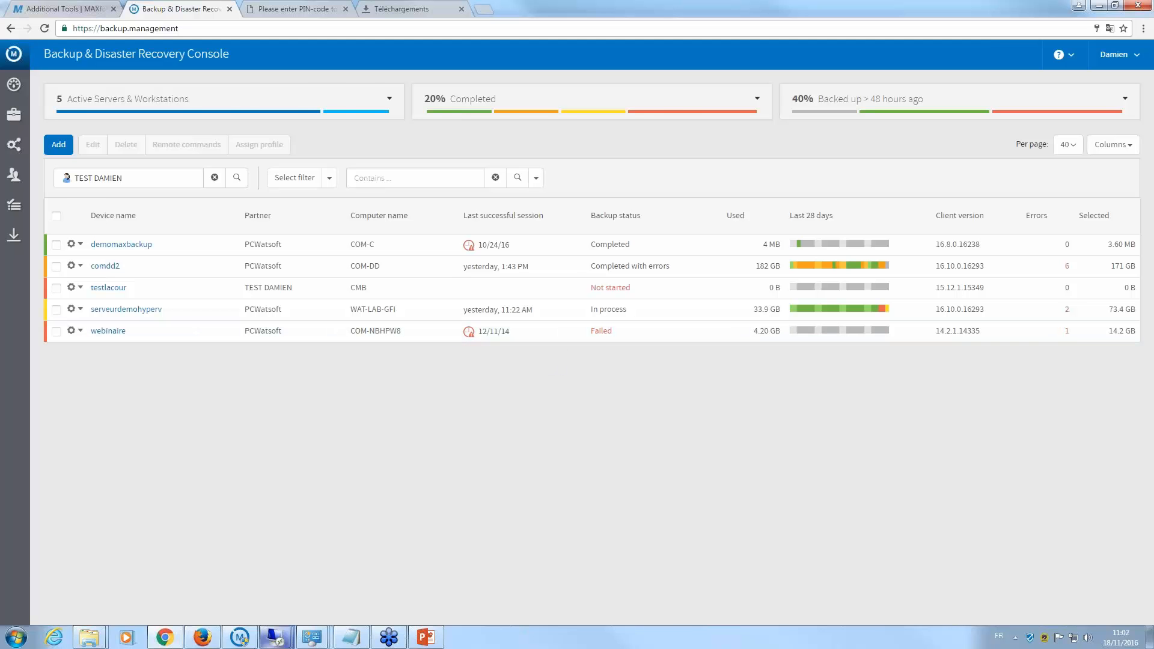
- Bring the Cloud console forward and highlight the new unit's name and password
{"action": "left_click", "coordinate": [240, 638]}
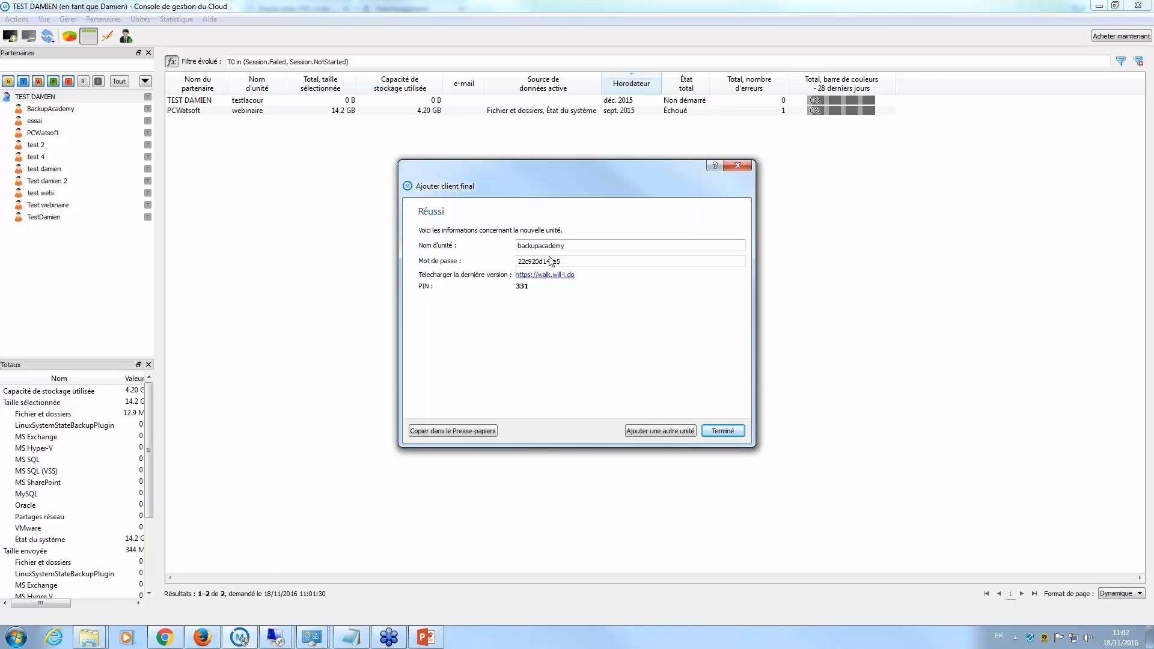
{"action": "left_click_drag", "start_coordinate": [521, 246], "coordinate": [546, 261]}
{"action": "left_click", "coordinate": [579, 261]}
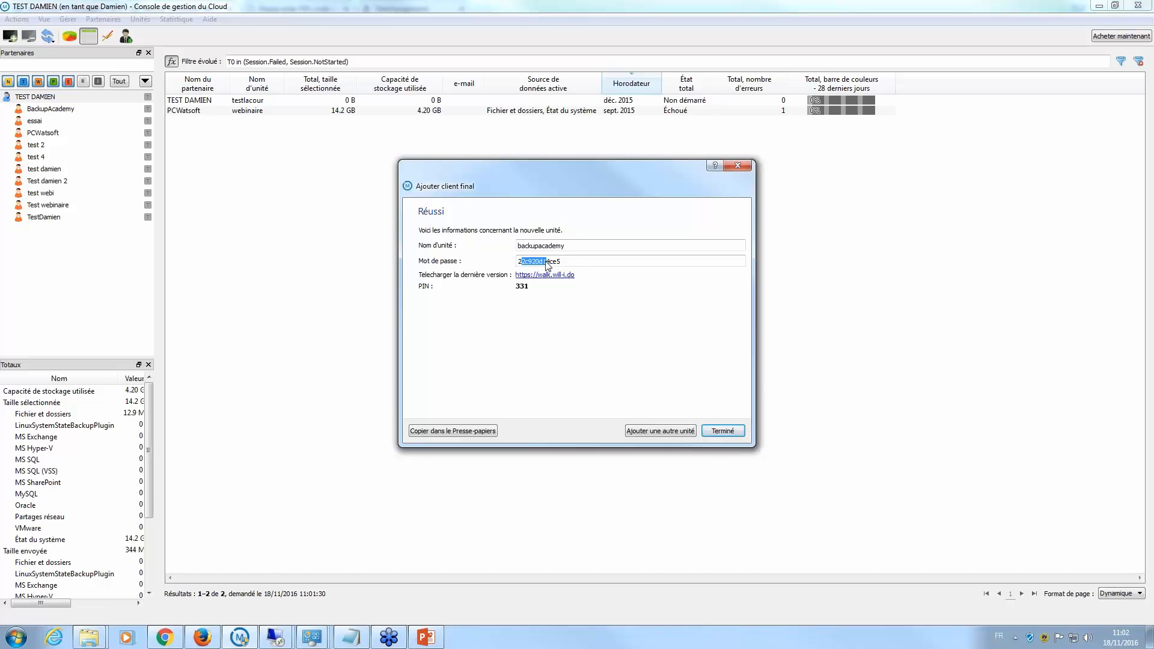
- In Chrome, go back from Additional Tools to MAX Backup Downloads, then return to the console
{"action": "left_click", "coordinate": [178, 638]}
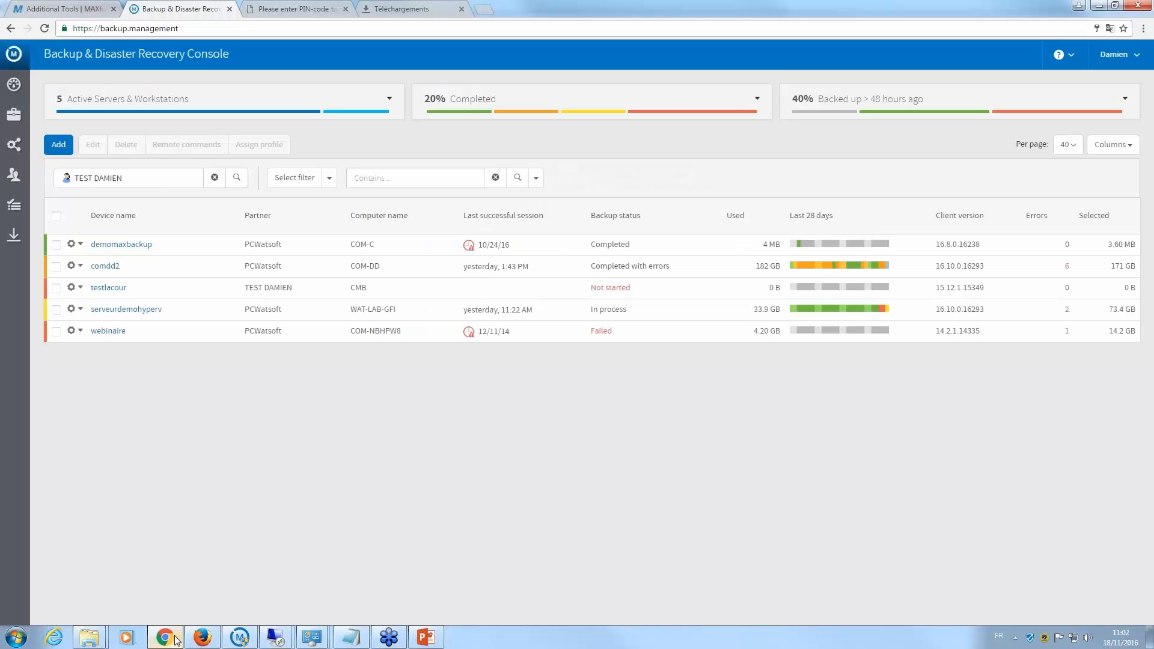
{"action": "left_click", "coordinate": [295, 9]}
{"action": "left_click", "coordinate": [63, 9]}
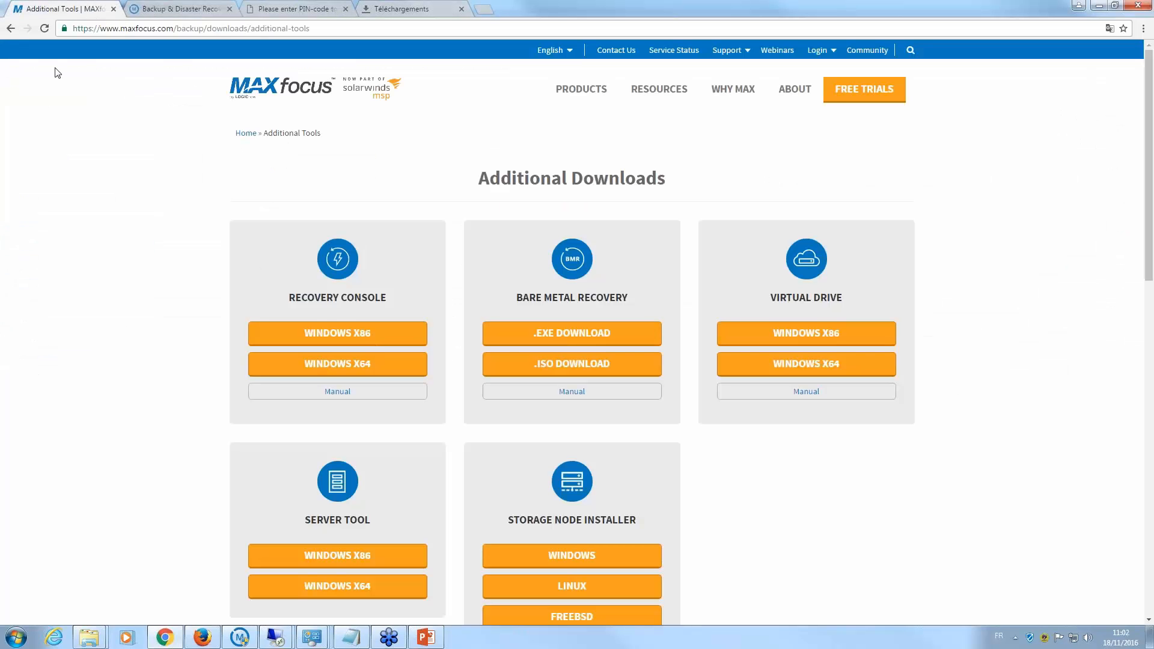
{"action": "left_click", "coordinate": [10, 29]}
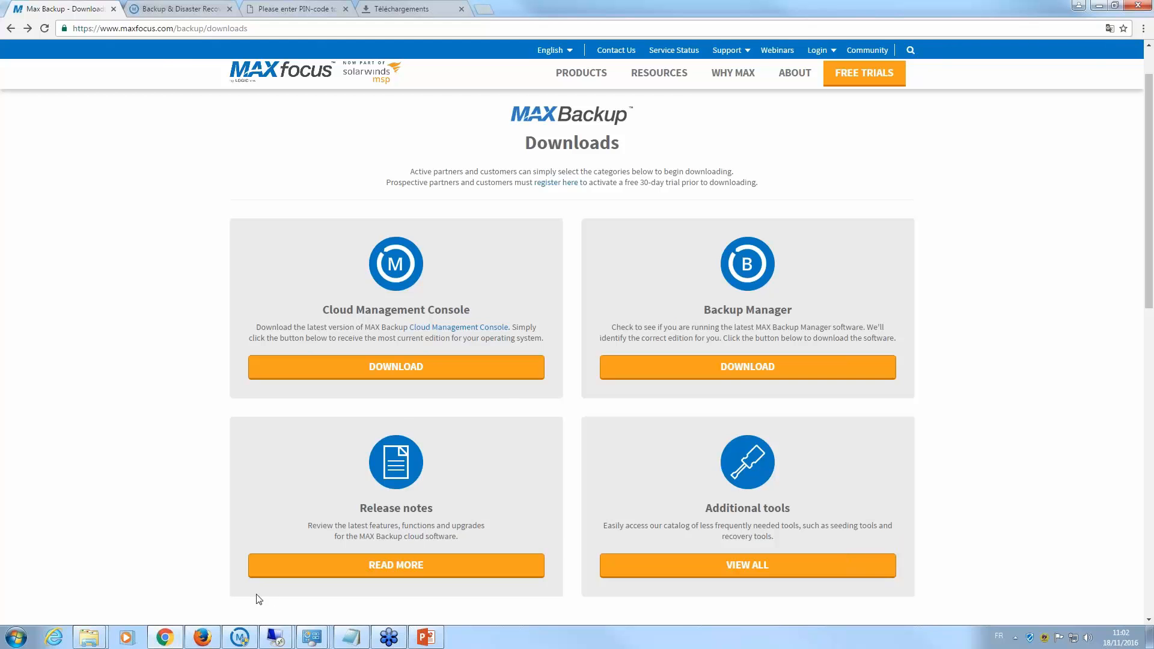
{"action": "left_click", "coordinate": [240, 637]}
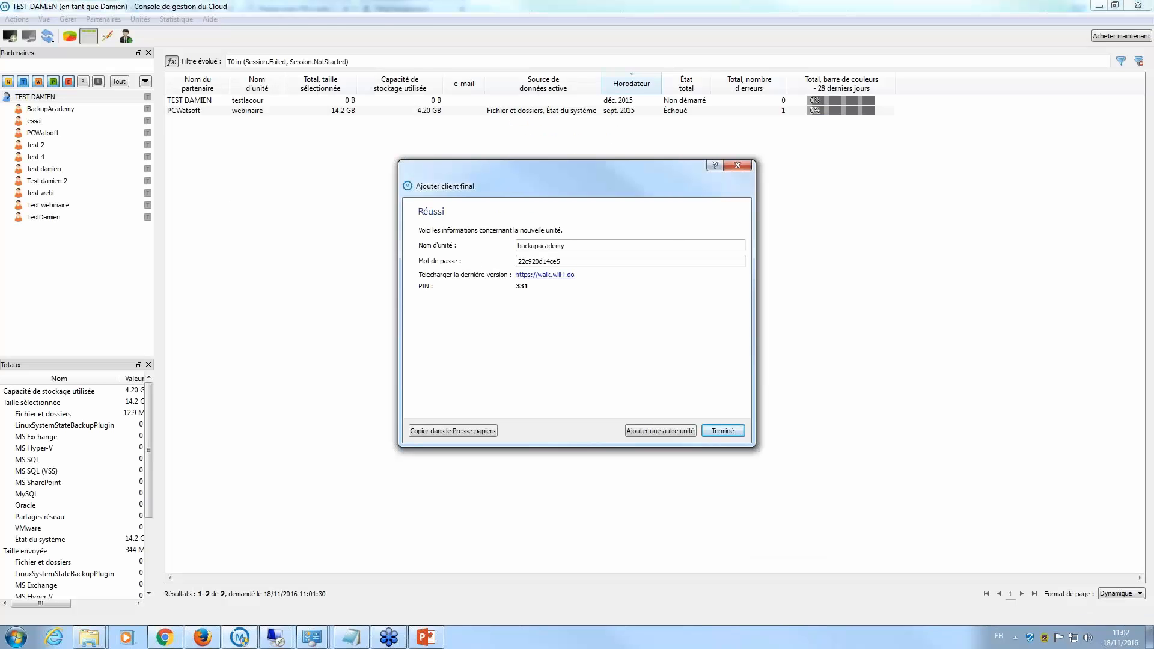
- Close the confirmation, select BackupAcademy in Partenaires and clear the unit filter
{"action": "left_click", "coordinate": [738, 166]}
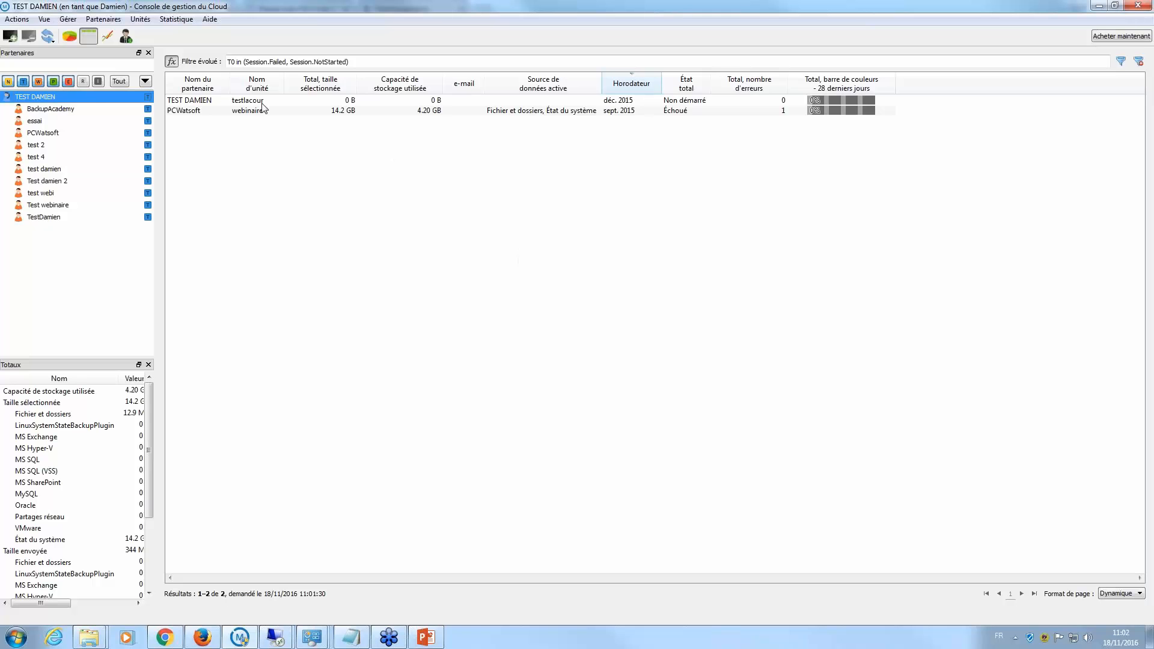
{"action": "left_click", "coordinate": [55, 109]}
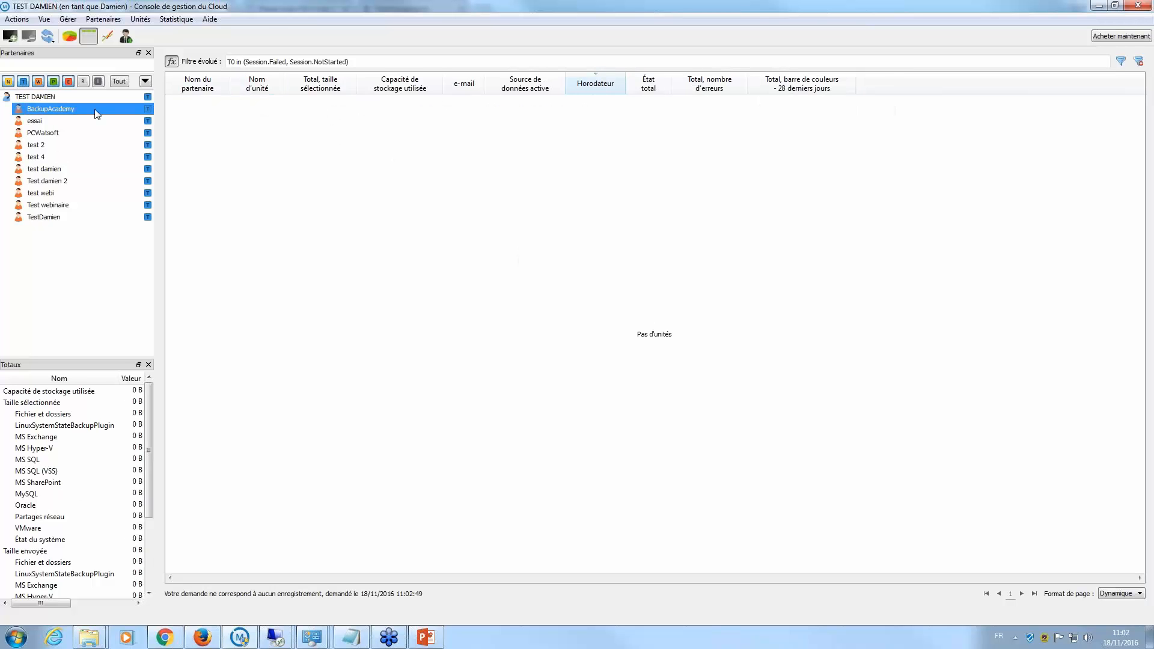
{"action": "left_click", "coordinate": [74, 37]}
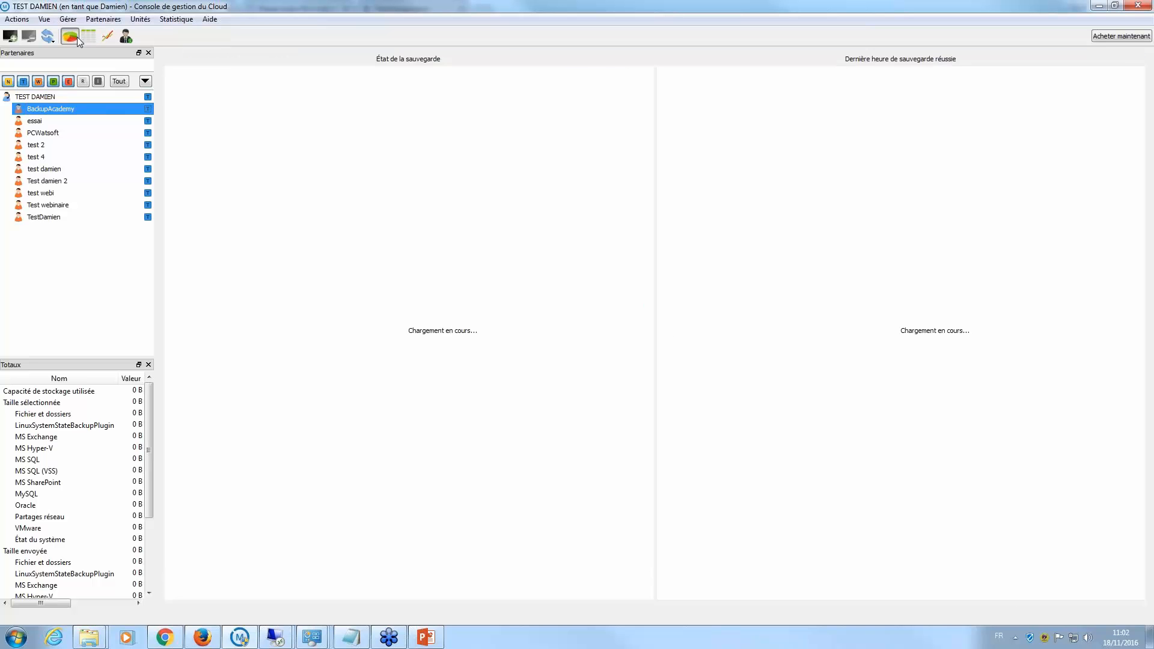
{"action": "left_click", "coordinate": [88, 36]}
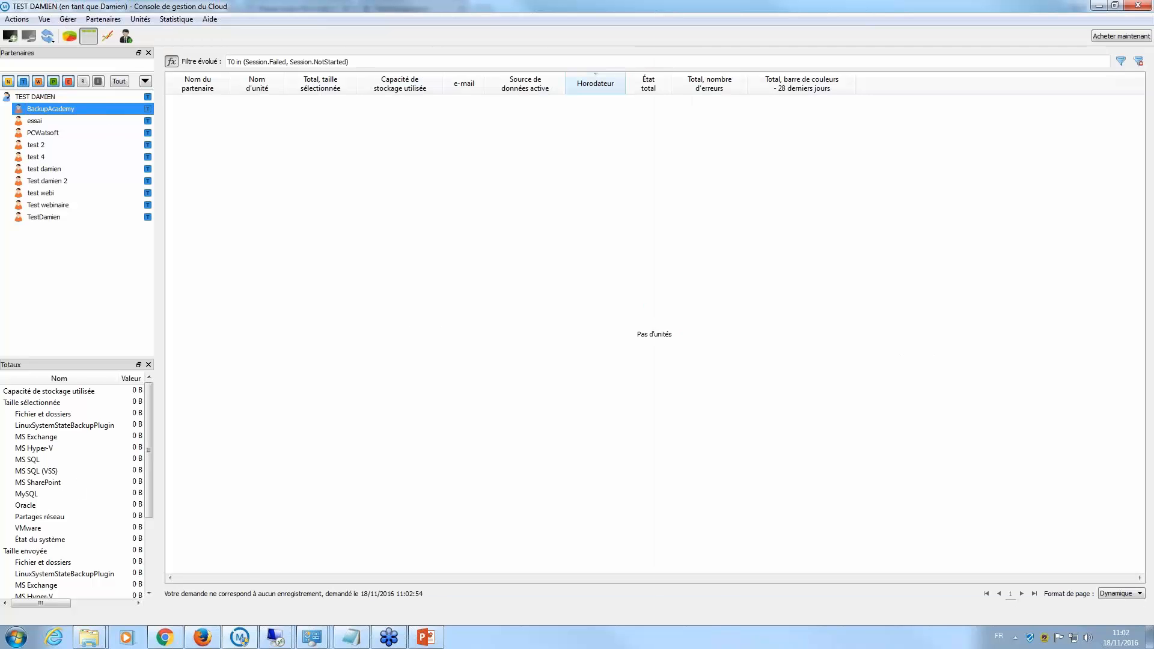
{"action": "left_click", "coordinate": [1139, 62]}
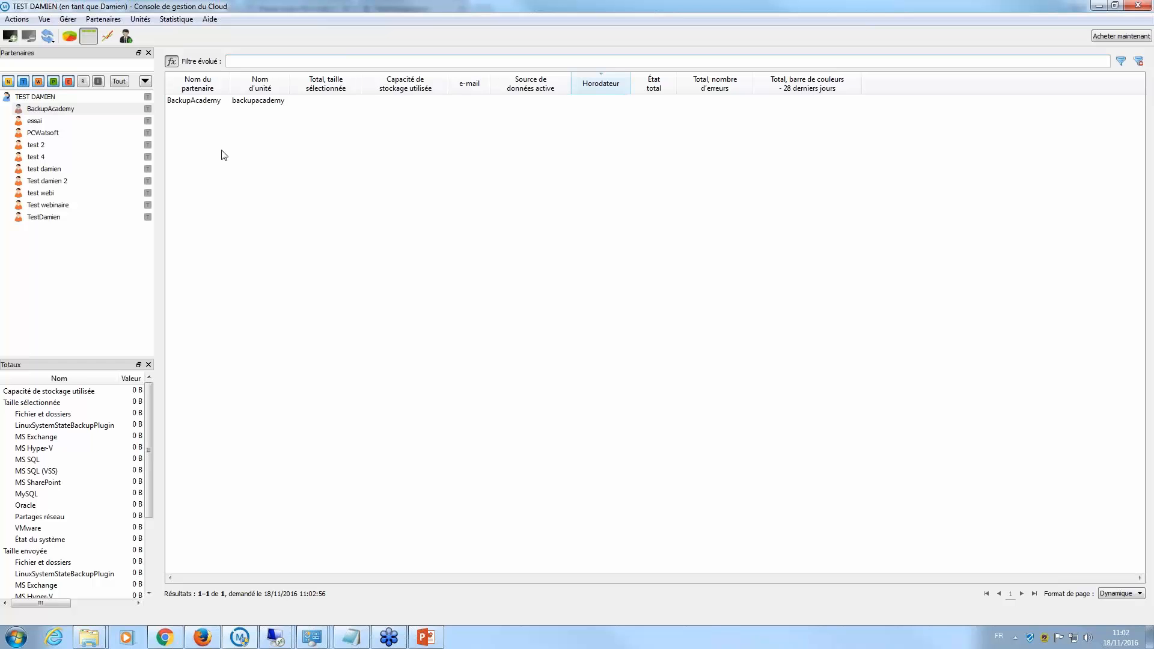
- Open and close Modifier l'unité for backupacademy, then request its installer download link
{"action": "right_click", "coordinate": [246, 101]}
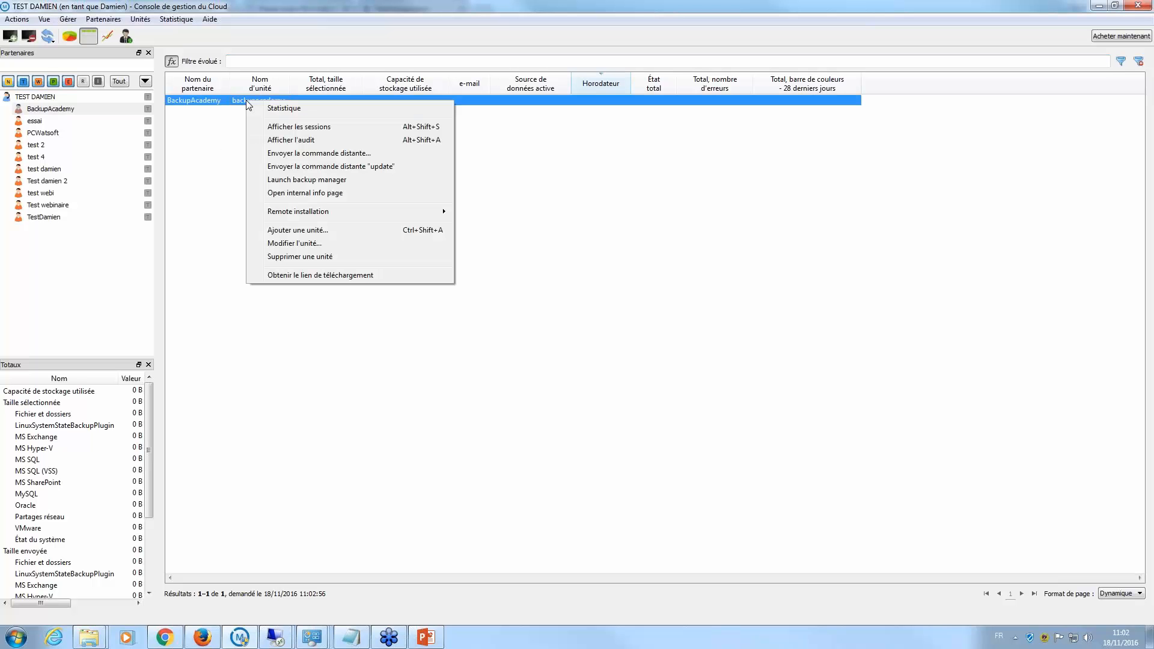
{"action": "left_click", "coordinate": [307, 244]}
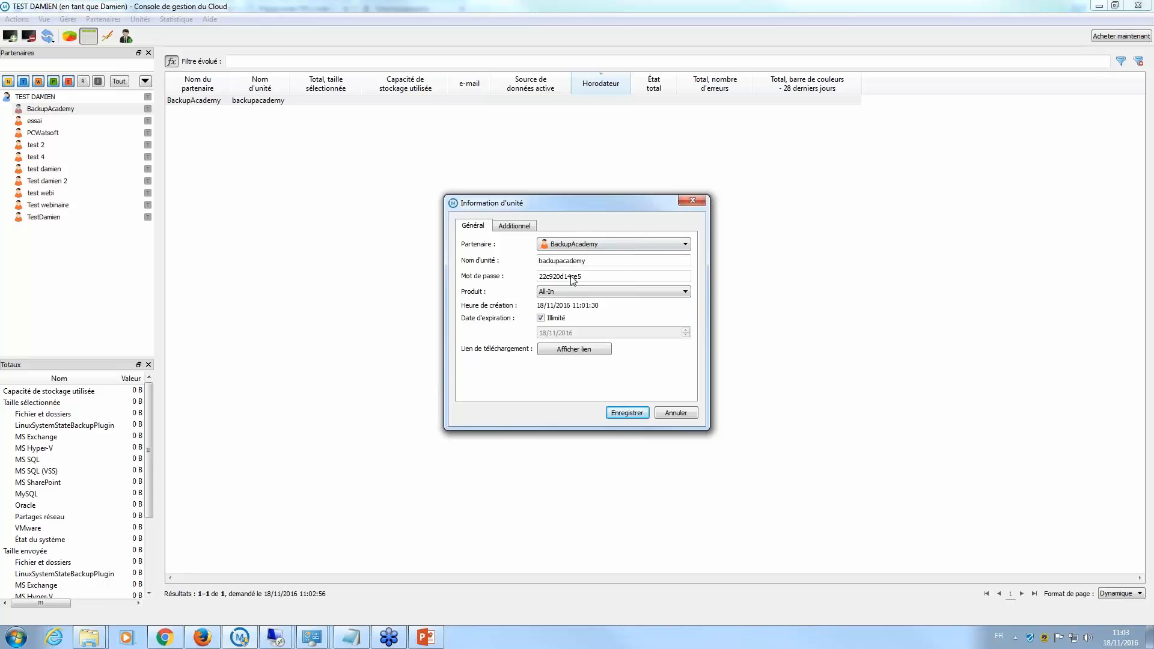
{"action": "left_click", "coordinate": [692, 200]}
{"action": "right_click", "coordinate": [449, 102]}
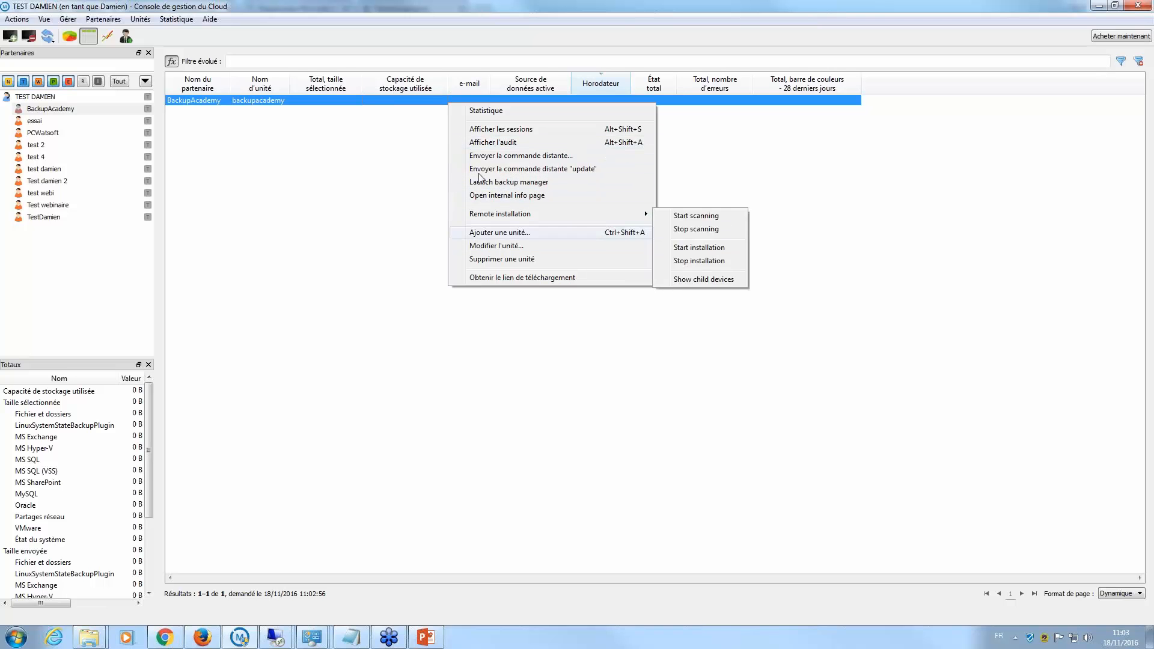
{"action": "left_click", "coordinate": [521, 279]}
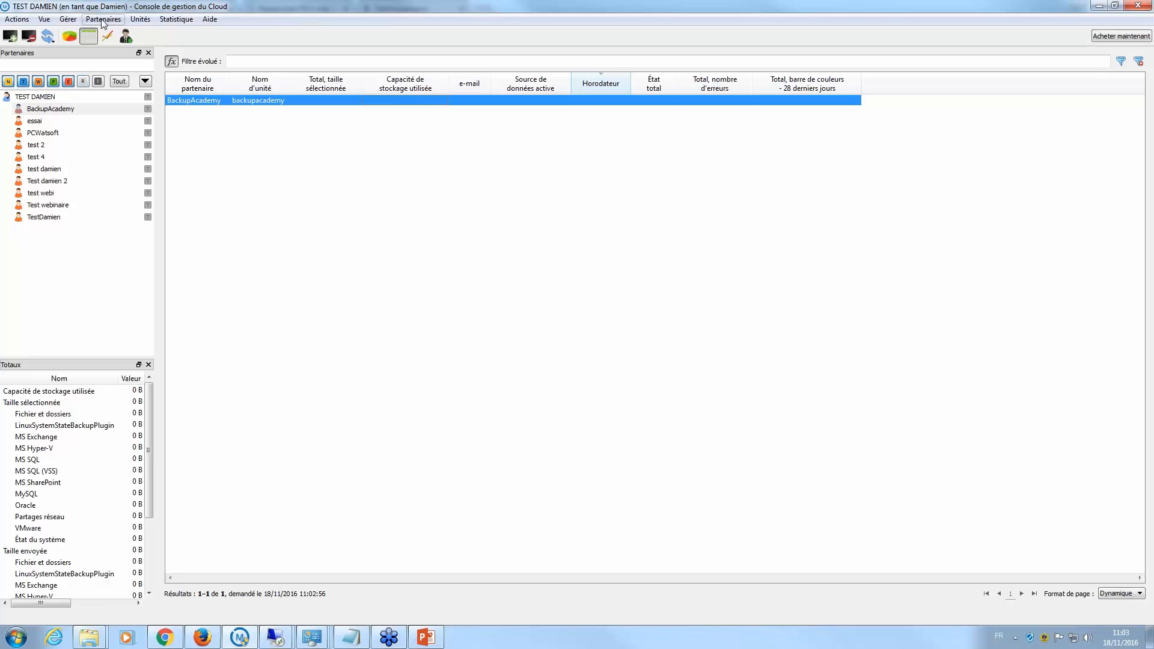
- Review the Produits list under Gérer > Gérer les produits, then close it
{"action": "left_click", "coordinate": [69, 19]}
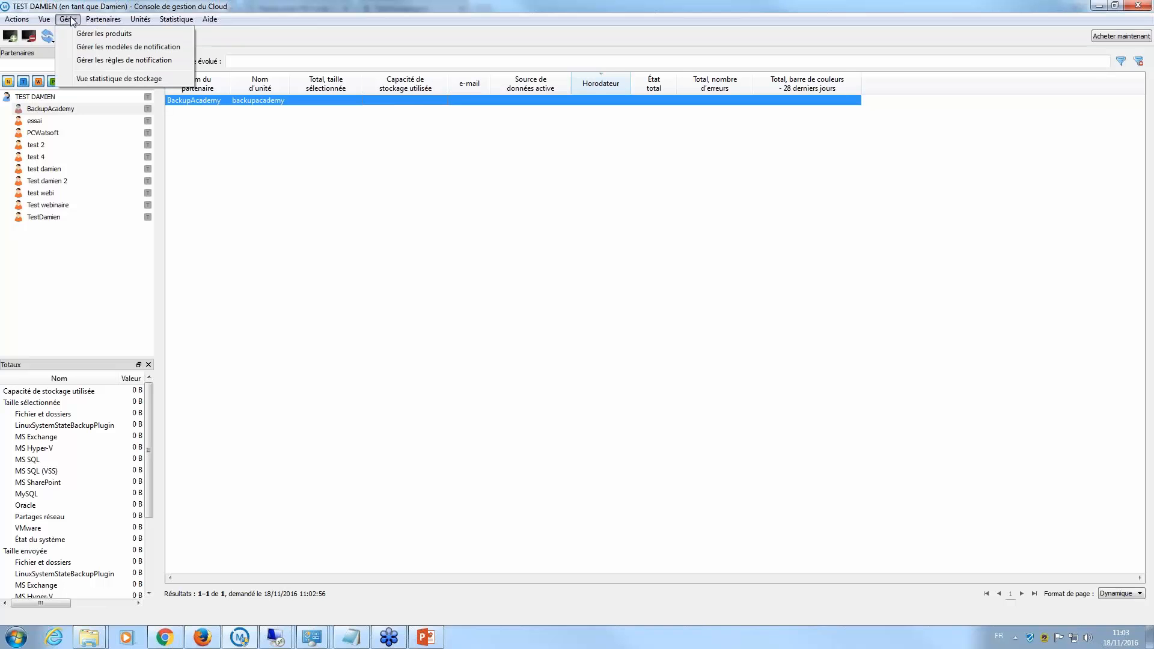
{"action": "left_click", "coordinate": [84, 36]}
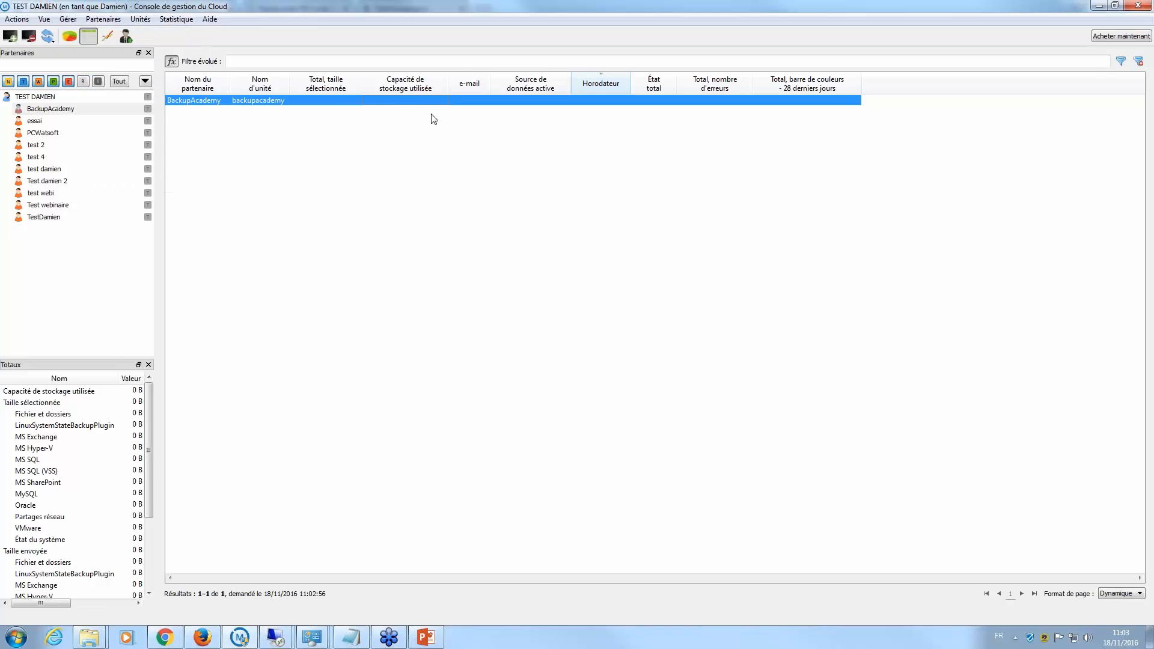
{"action": "scroll", "coordinate": [443, 334], "scroll_direction": "down", "scroll_amount": 2}
{"action": "scroll", "coordinate": [443, 334], "scroll_direction": "up", "scroll_amount": 2}
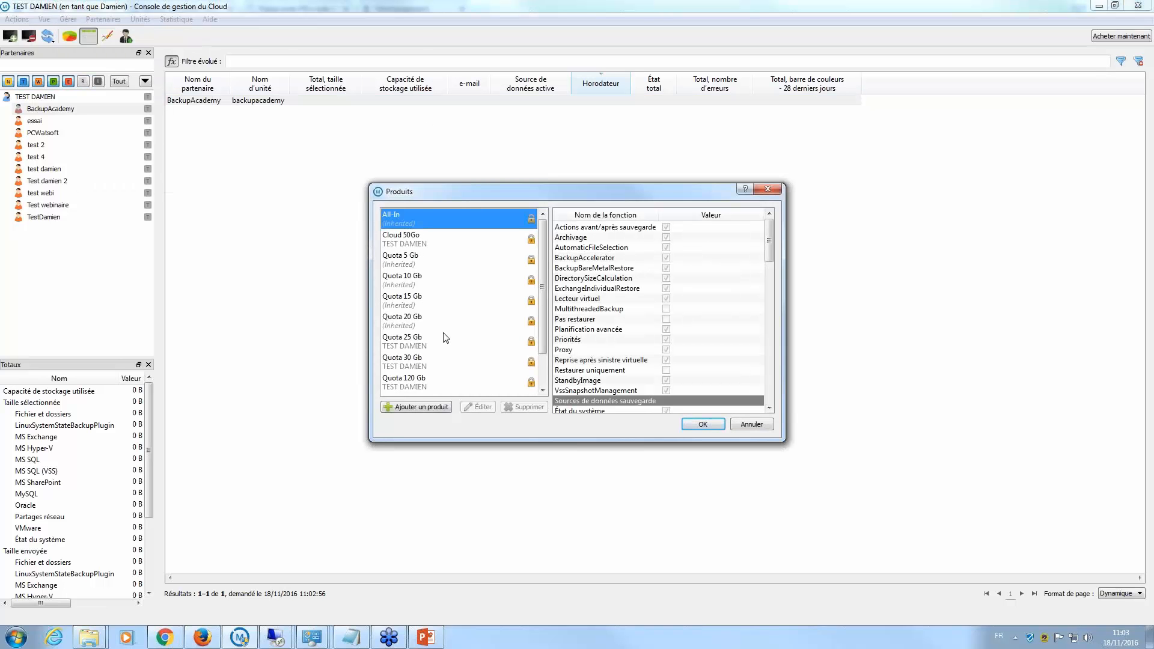
{"action": "left_click", "coordinate": [767, 189]}
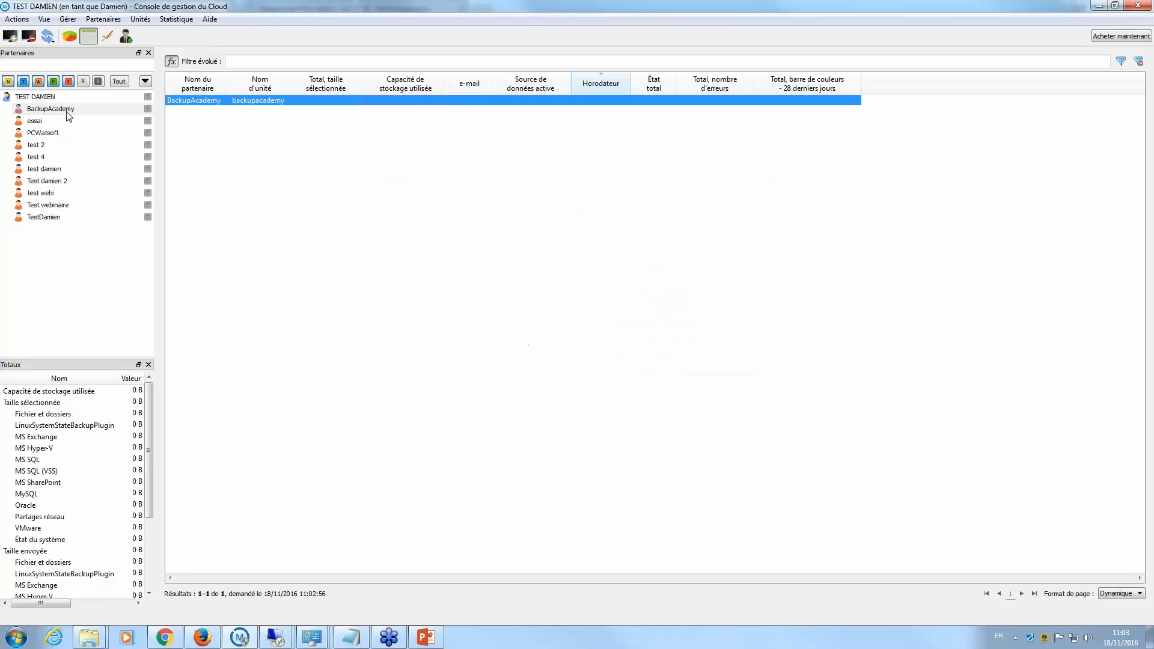
- Browse partners essai, PCWatsoft, test 2 and test 4, back to TEST DAMIEN, and reopen Produits
{"action": "left_click", "coordinate": [35, 120]}
{"action": "left_click", "coordinate": [35, 133]}
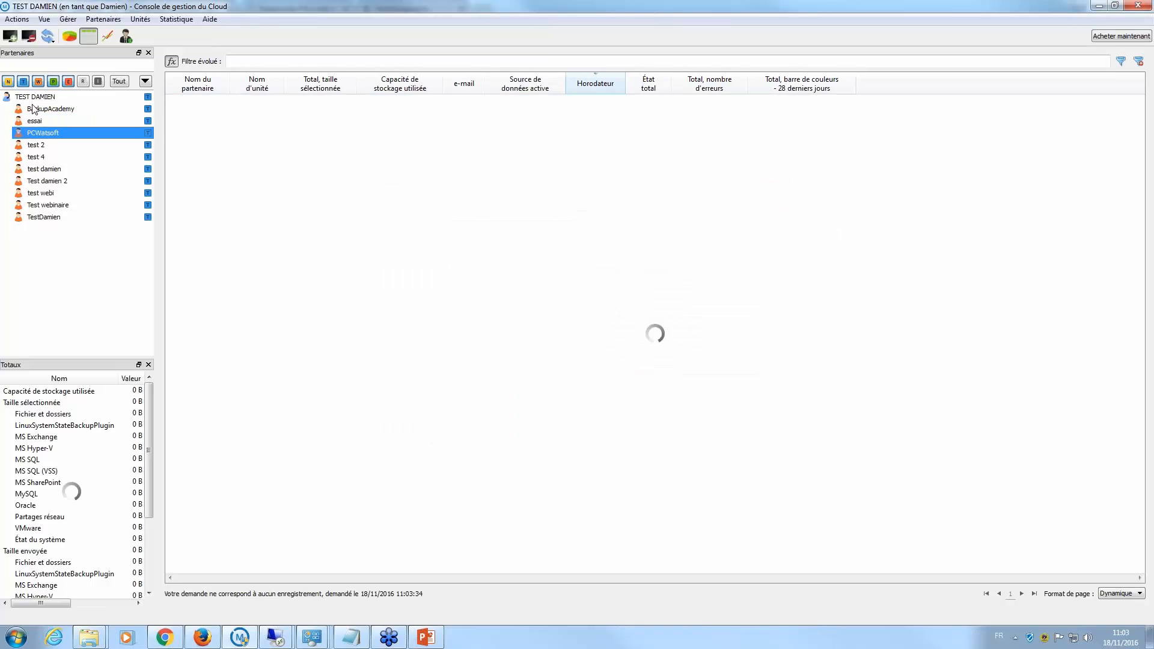
{"action": "left_click", "coordinate": [9, 98]}
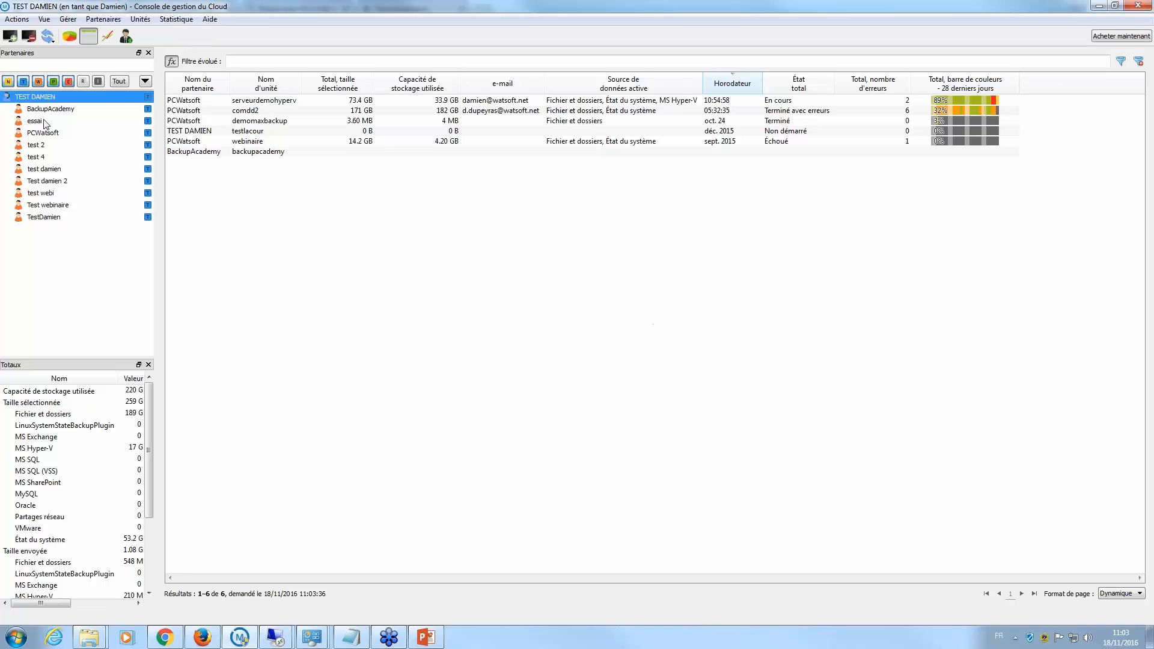
{"action": "left_click", "coordinate": [44, 146]}
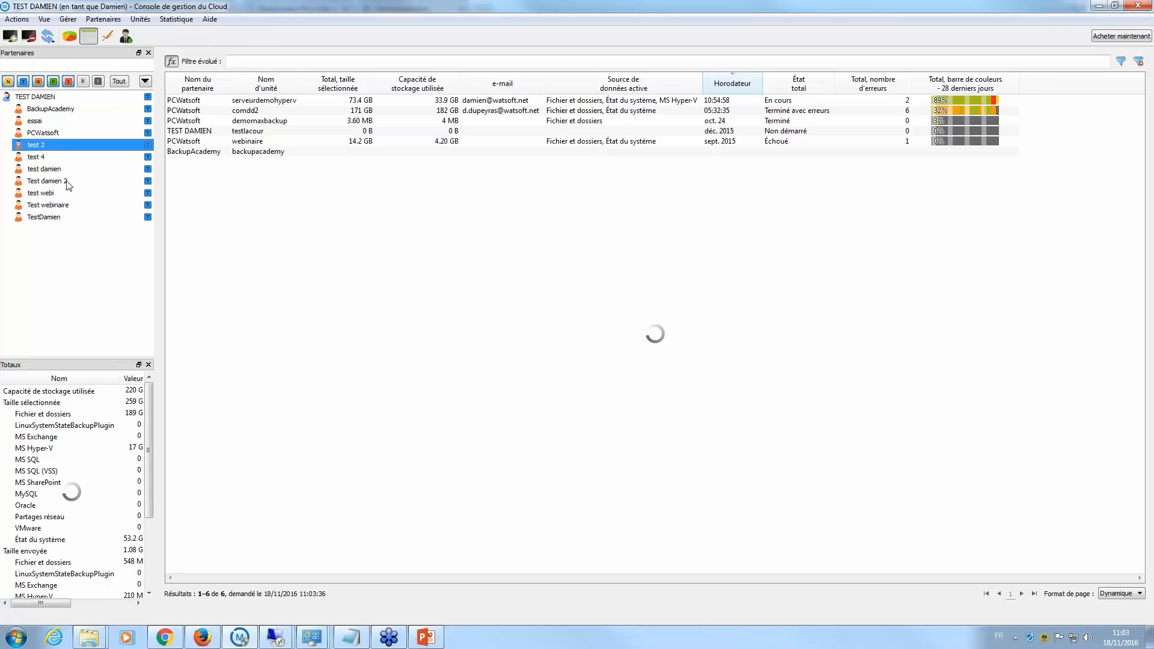
{"action": "left_click", "coordinate": [48, 157]}
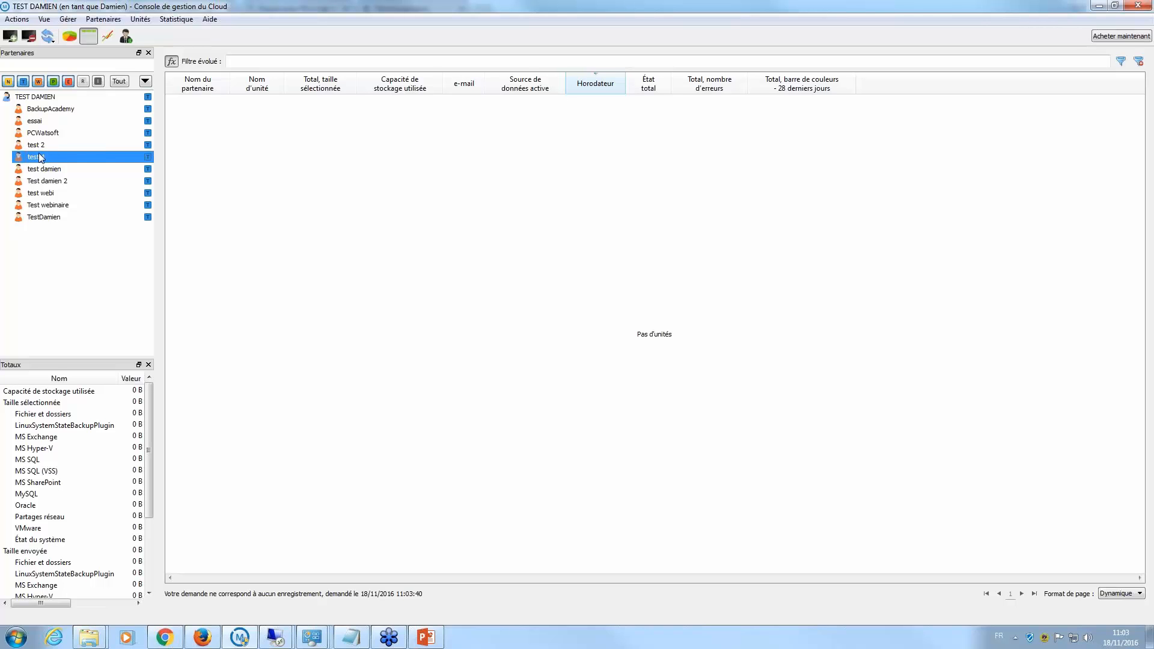
{"action": "left_click", "coordinate": [41, 99]}
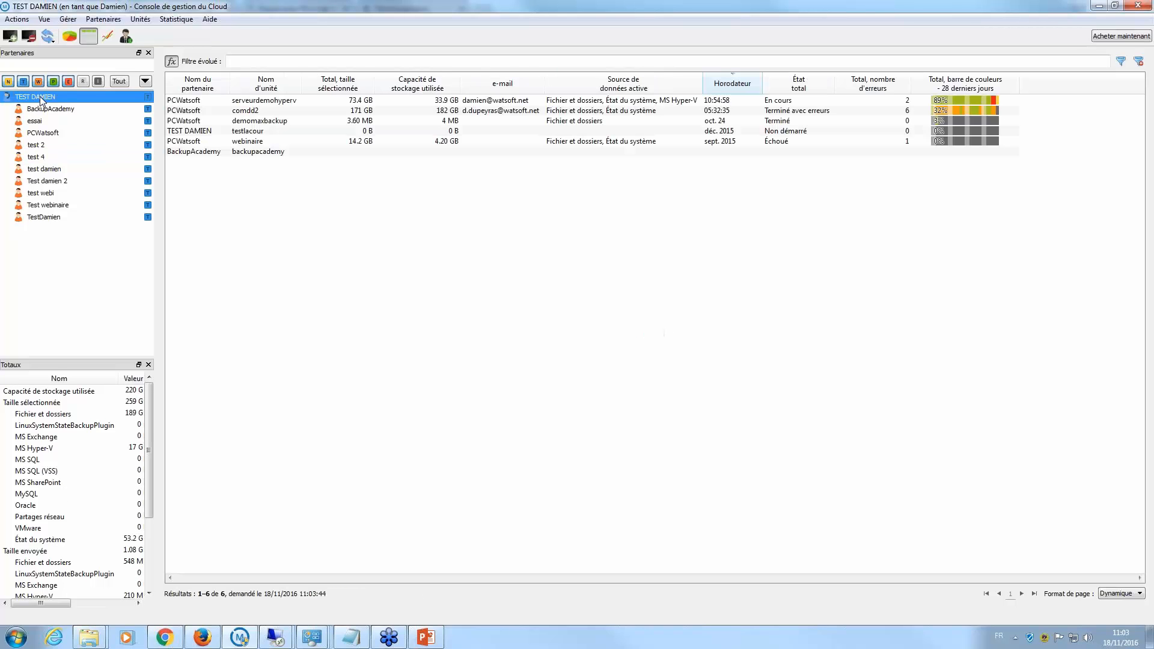
{"action": "left_click", "coordinate": [96, 19]}
{"action": "left_click", "coordinate": [87, 36]}
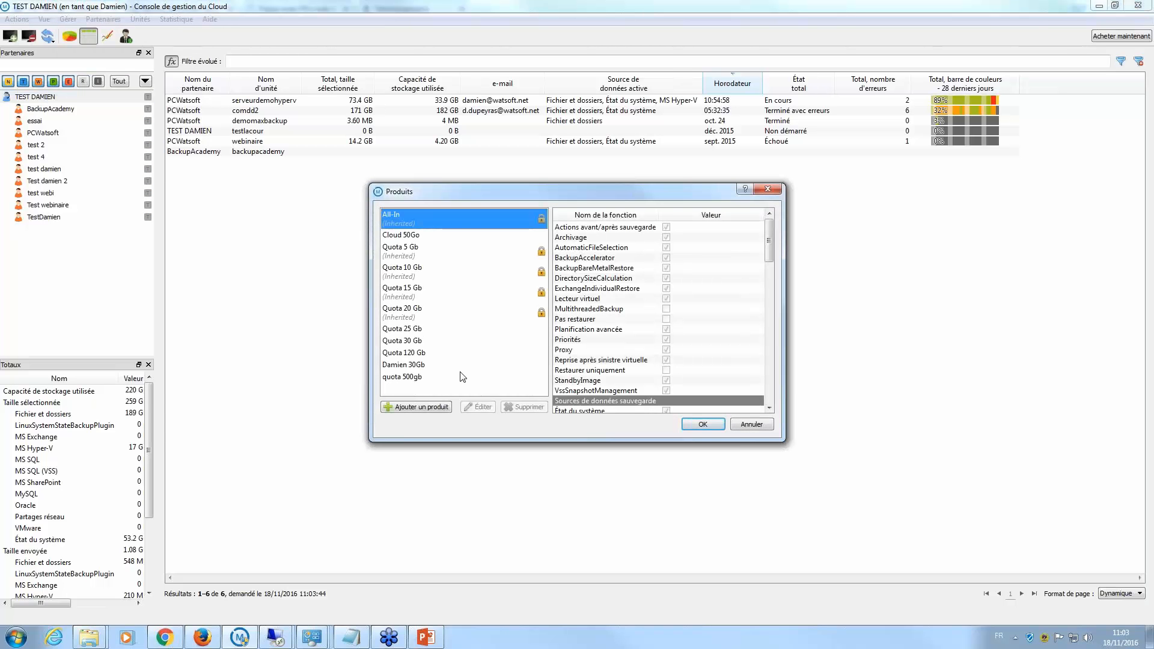
- Close Produits, glance at the status charts, and launch Backup Manager for serveurdemohyperv
{"action": "left_click", "coordinate": [769, 188]}
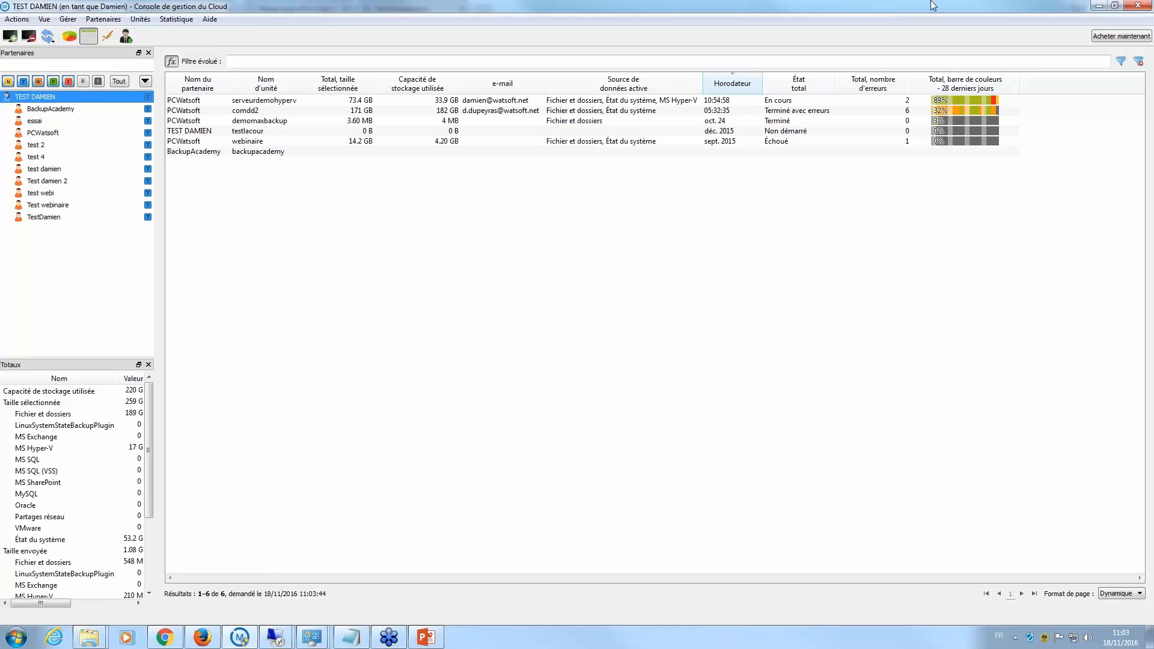
{"action": "left_click", "coordinate": [69, 37]}
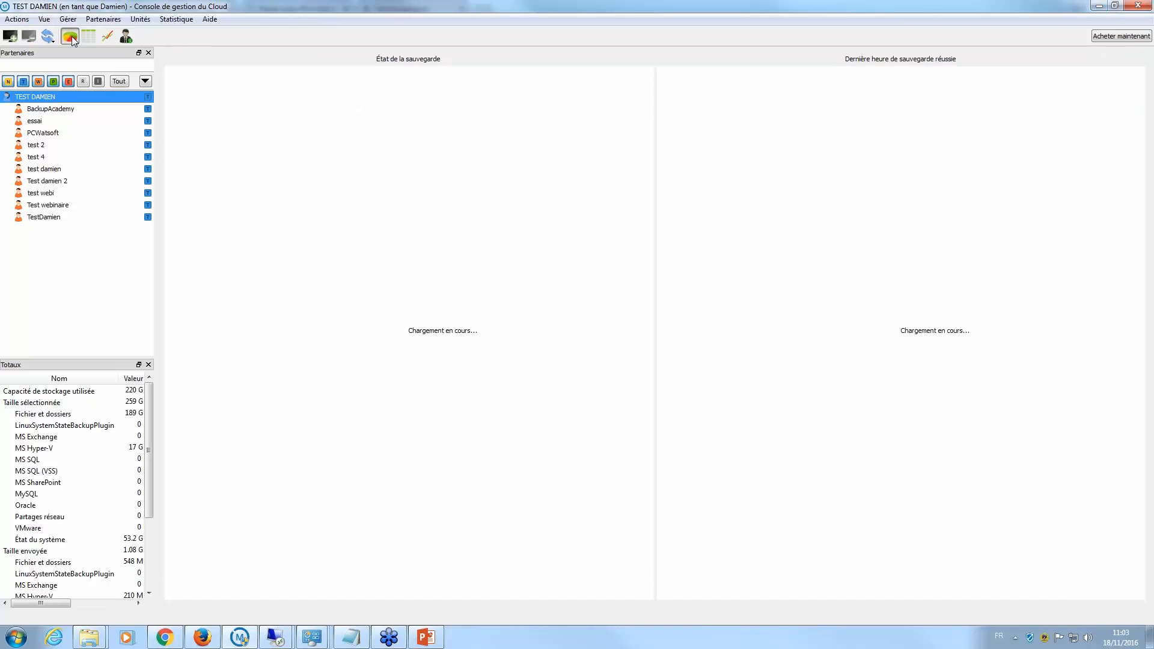
{"action": "left_click", "coordinate": [88, 38]}
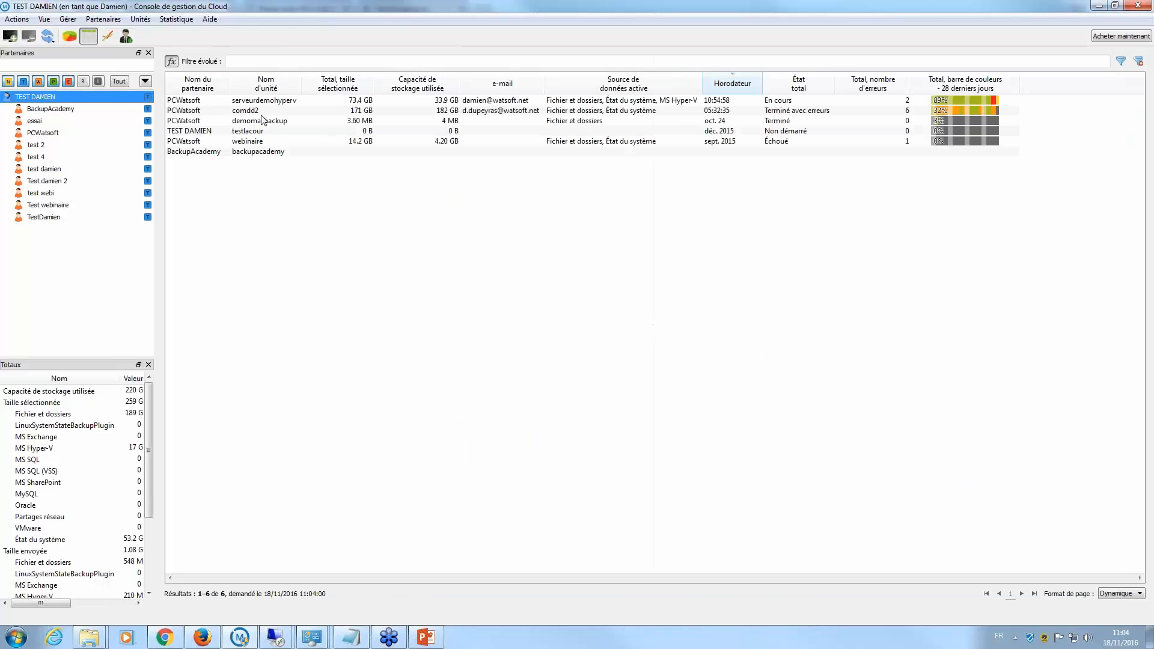
{"action": "right_click", "coordinate": [291, 105]}
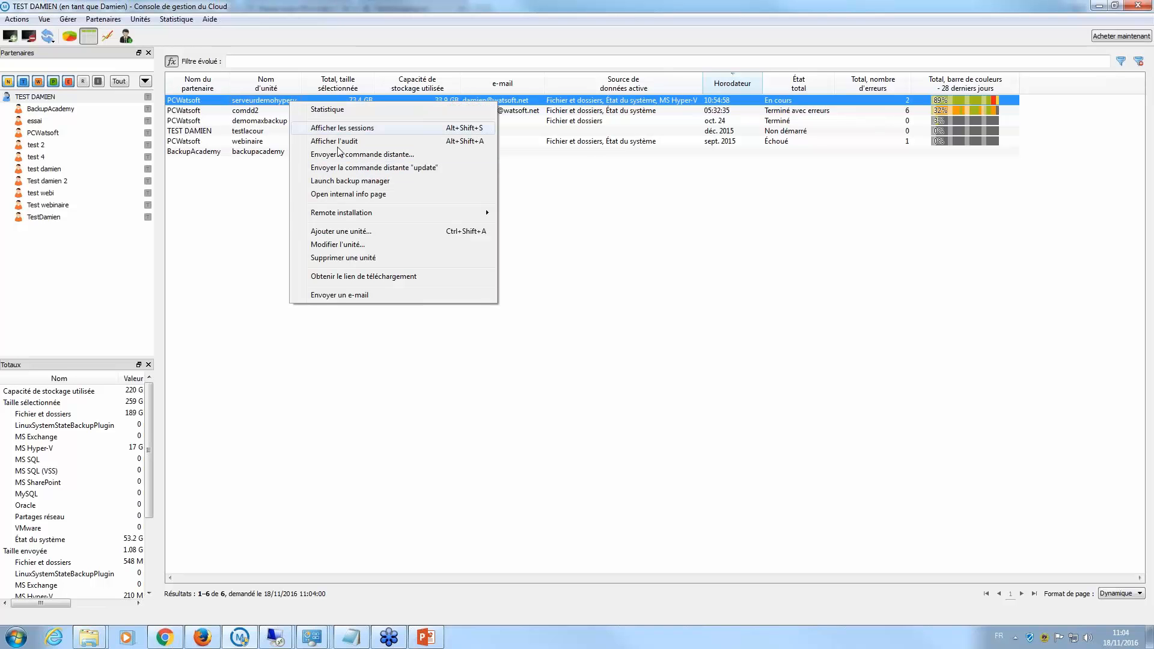
{"action": "left_click", "coordinate": [365, 182]}
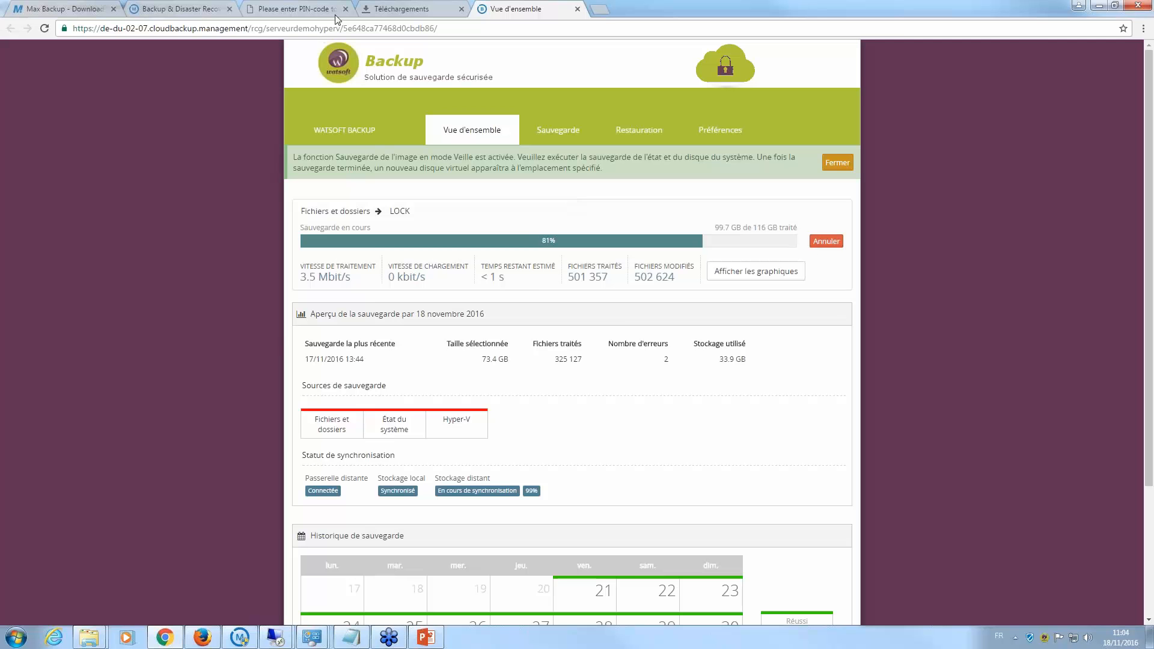
- Return to the cloud console after reviewing serveurdemohyperv's 81% backup overview
{"action": "left_click", "coordinate": [240, 637]}
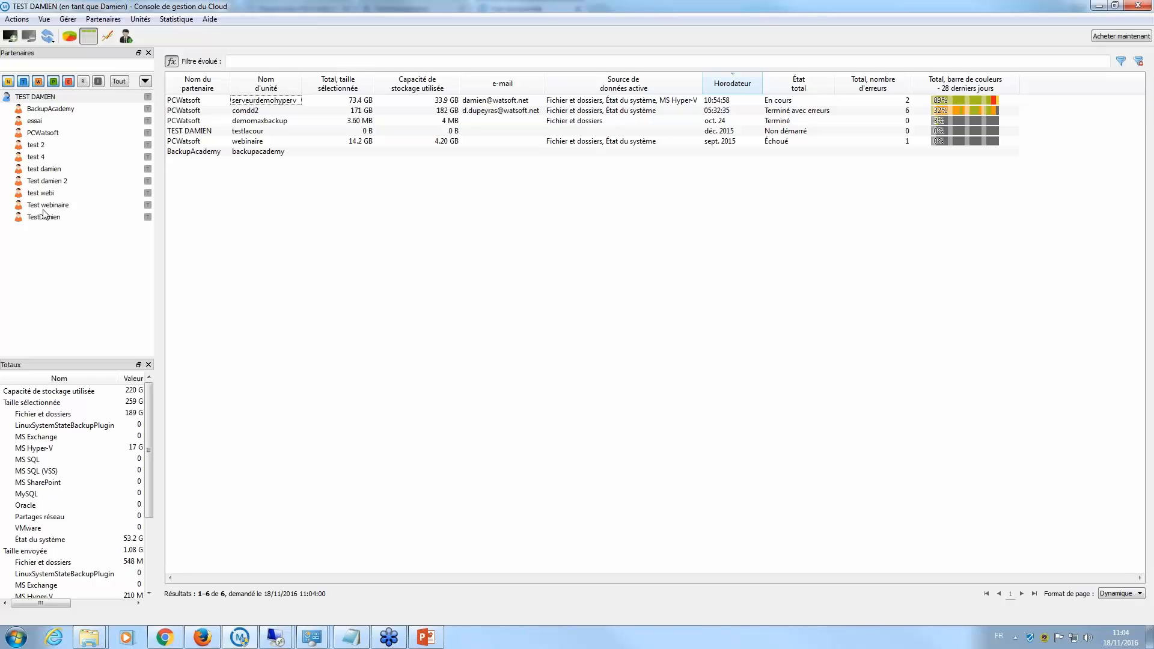
- Show BackupAcademy's units and open the Partenaires > Utilisateurs list
{"action": "left_click", "coordinate": [47, 110]}
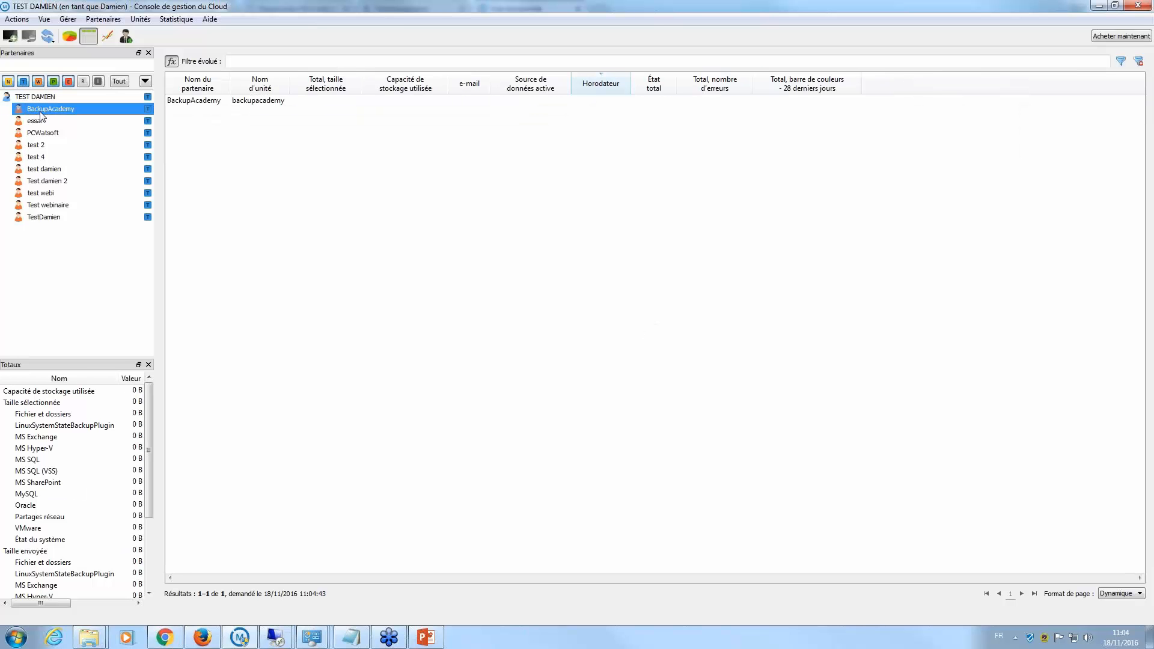
{"action": "left_click", "coordinate": [68, 19]}
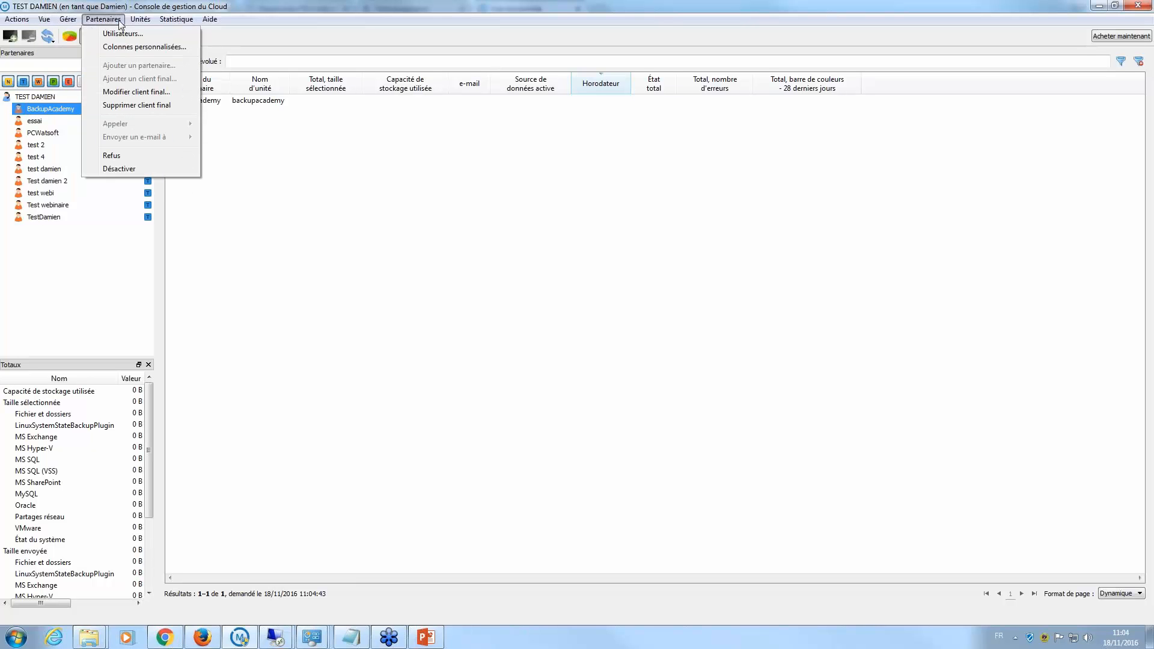
{"action": "left_click", "coordinate": [122, 34]}
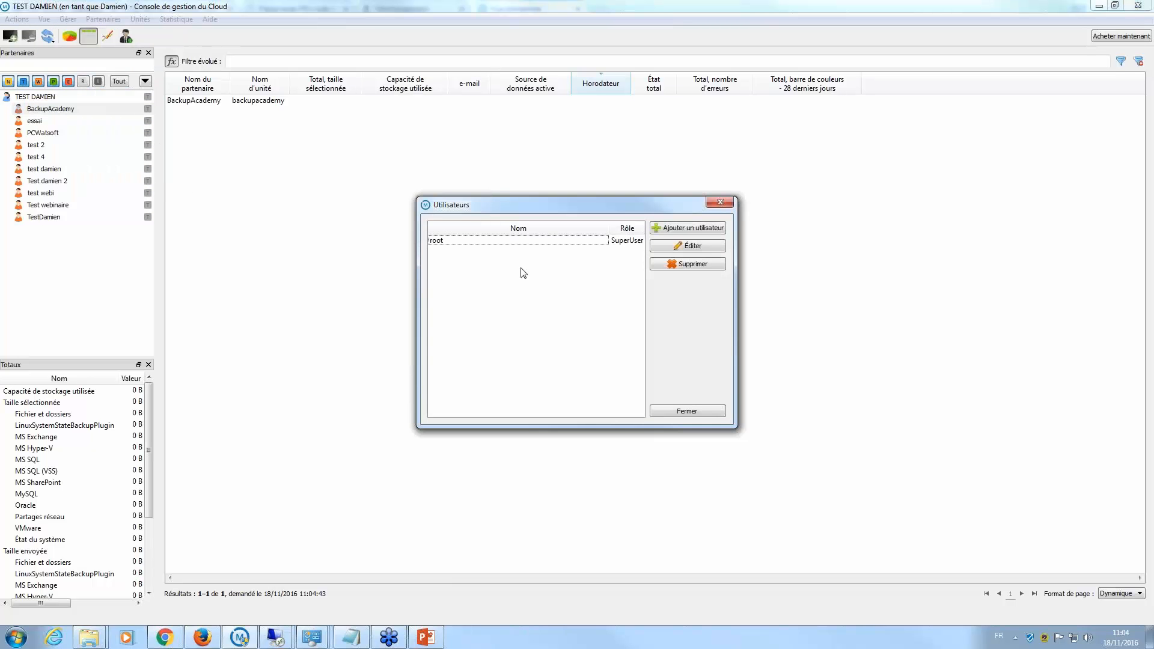
- Inspect the new-user form's roles and login fields, then cancel and close Utilisateurs
{"action": "left_click", "coordinate": [674, 234]}
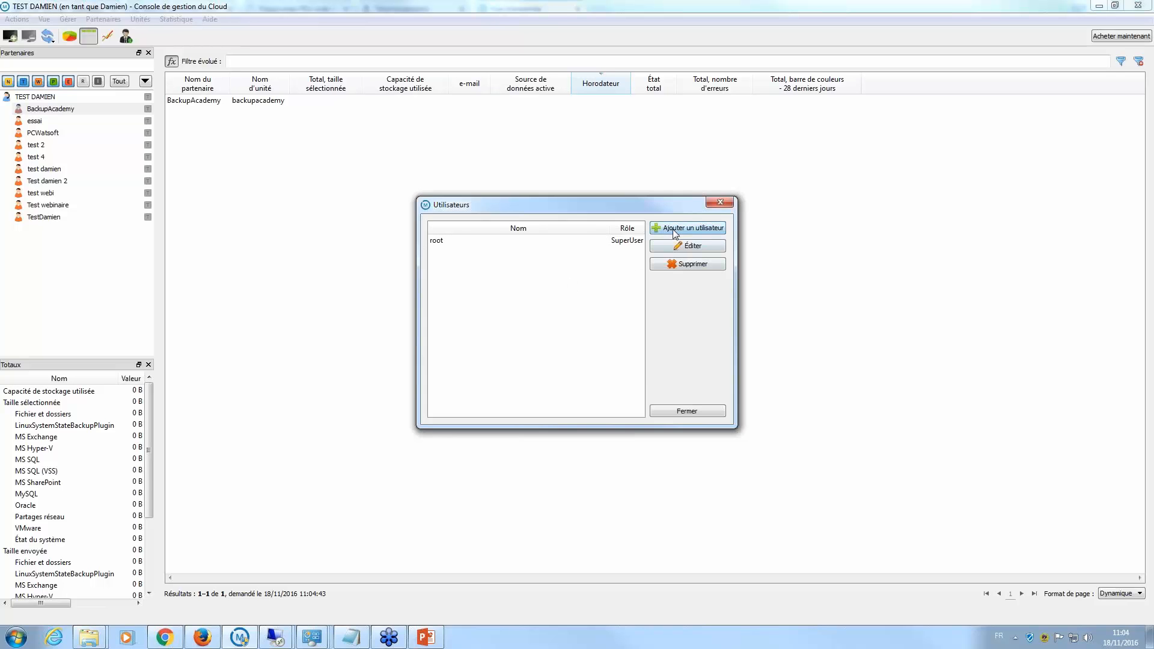
{"action": "left_click", "coordinate": [563, 281]}
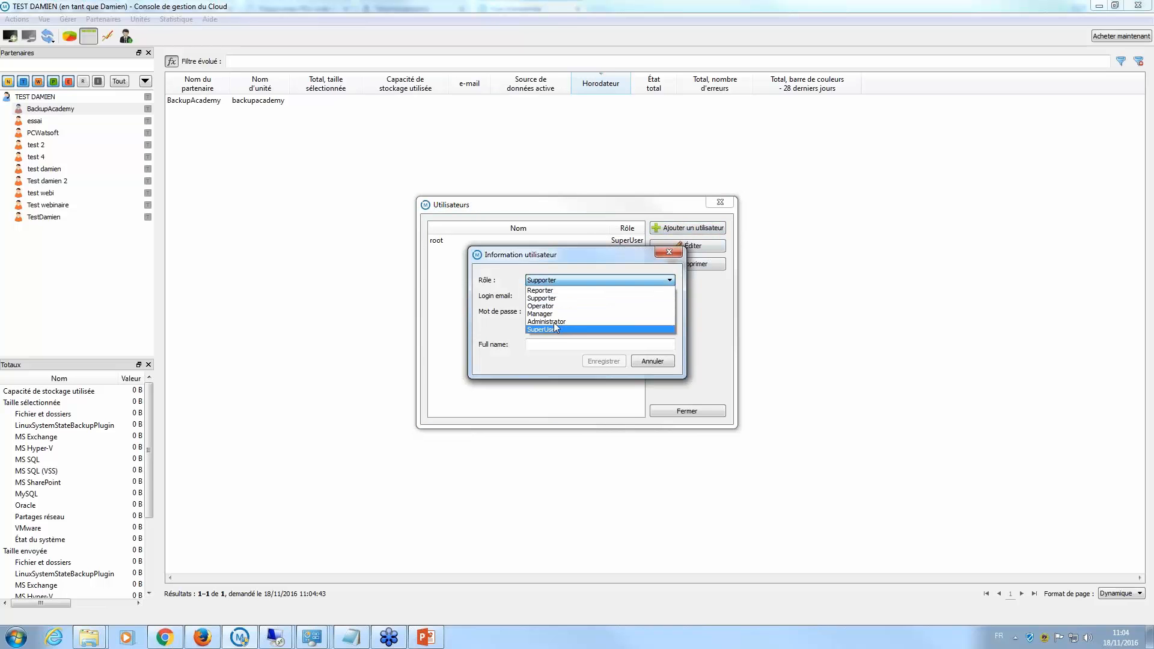
{"action": "left_click", "coordinate": [485, 286]}
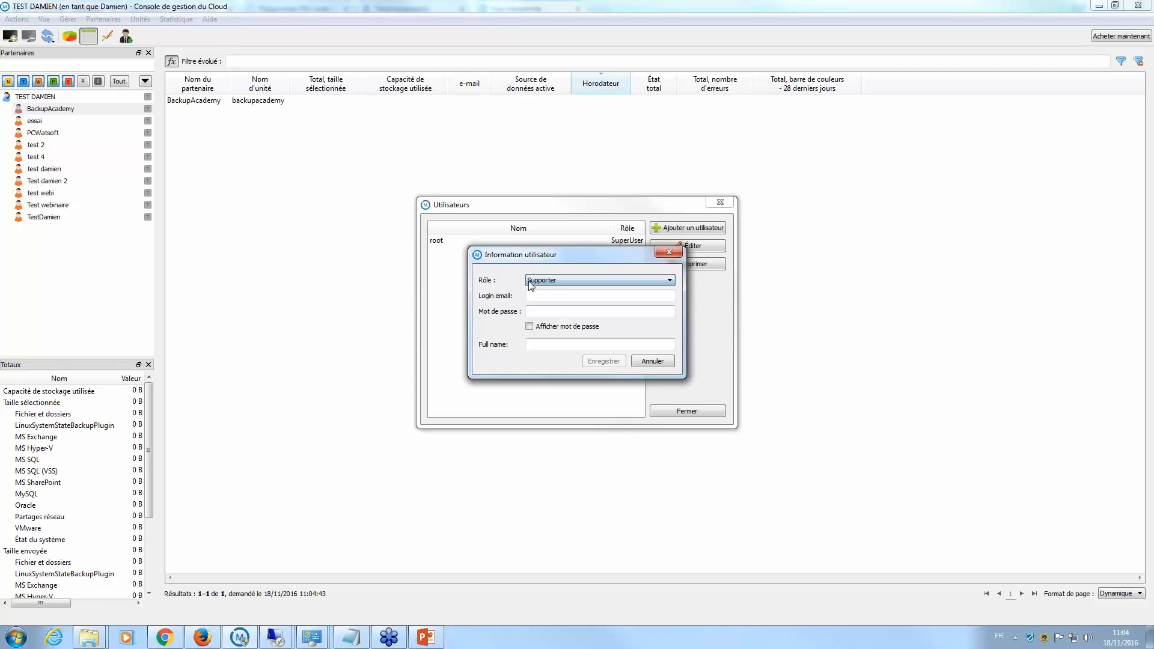
{"action": "left_click", "coordinate": [556, 297]}
{"action": "left_click", "coordinate": [557, 313]}
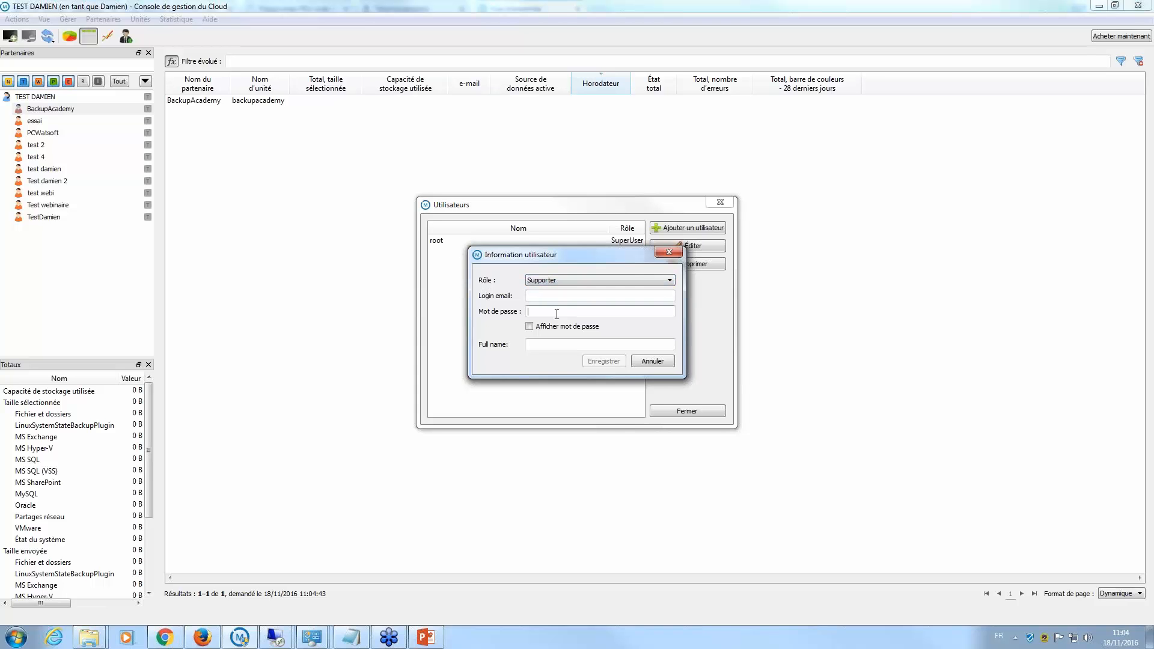
{"action": "left_click", "coordinate": [669, 252]}
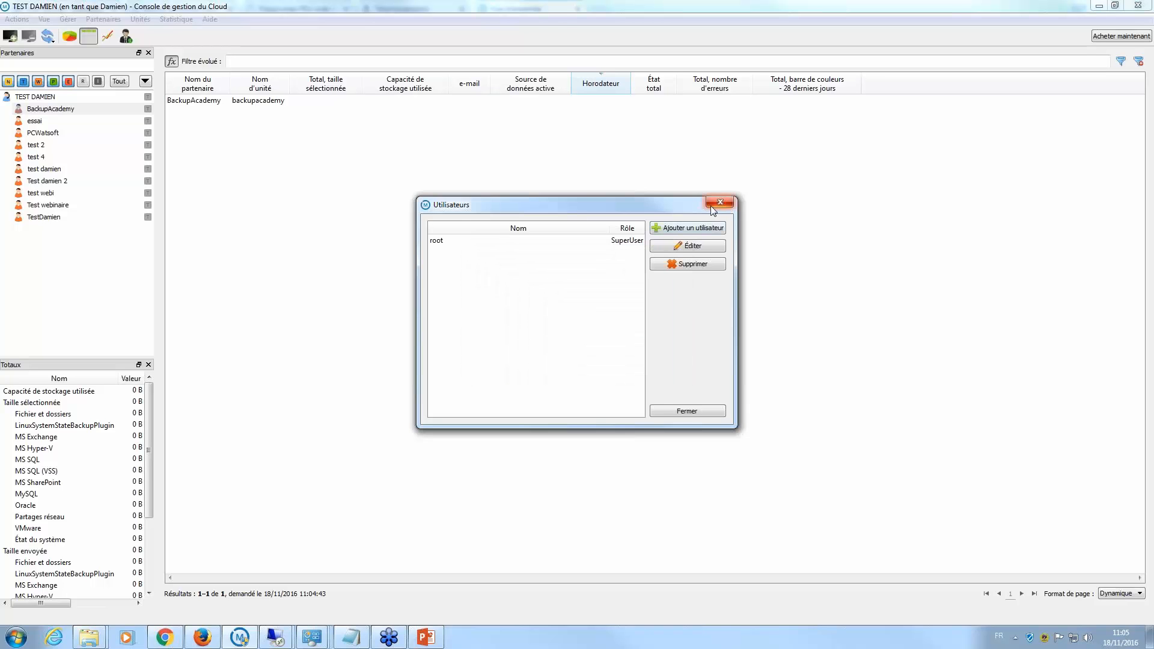
{"action": "left_click", "coordinate": [719, 202]}
- Switch to the browser's Backup & Disaster Recovery Console page
{"action": "mouse_move", "coordinate": [239, 638]}
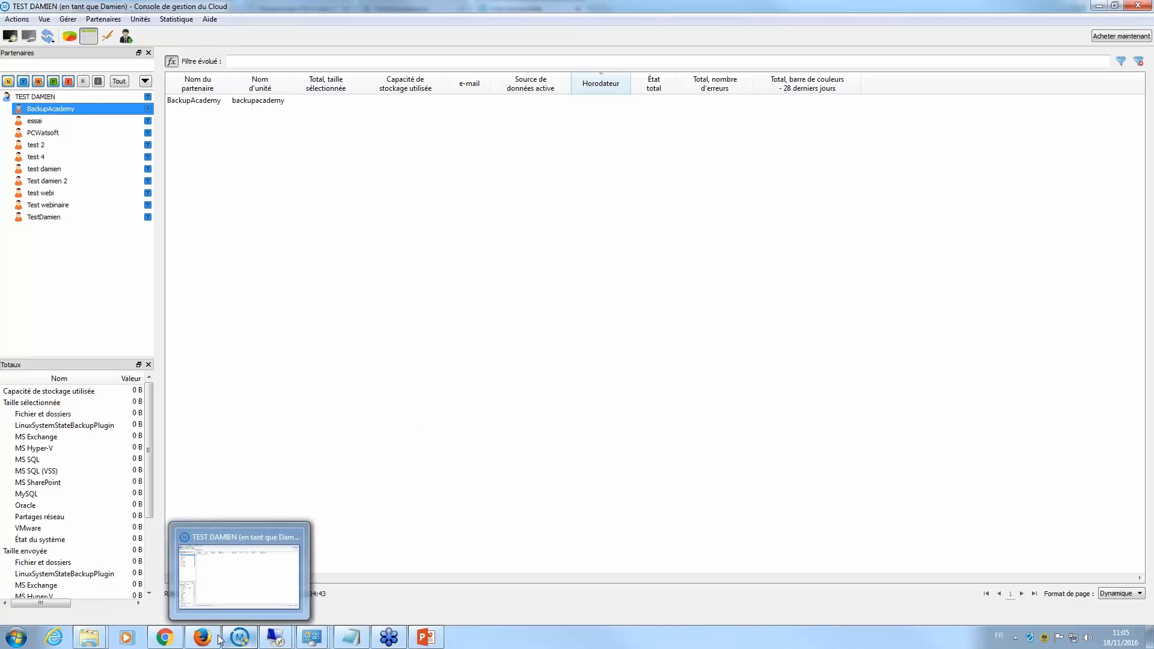
{"action": "left_click", "coordinate": [164, 637]}
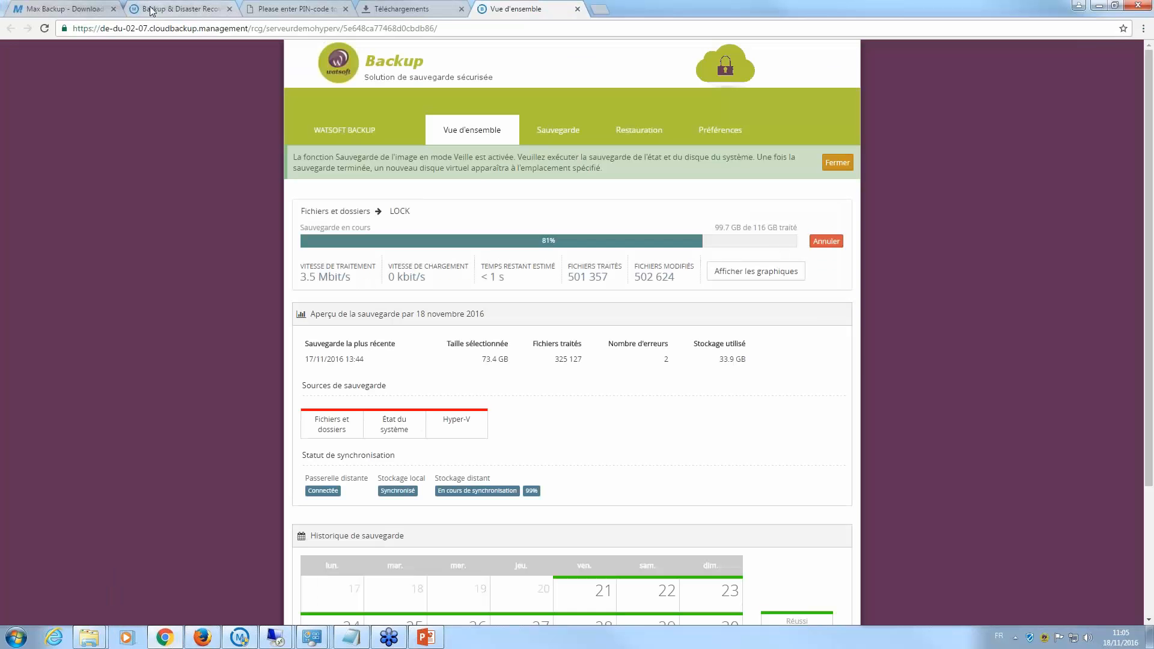
{"action": "left_click", "coordinate": [175, 9]}
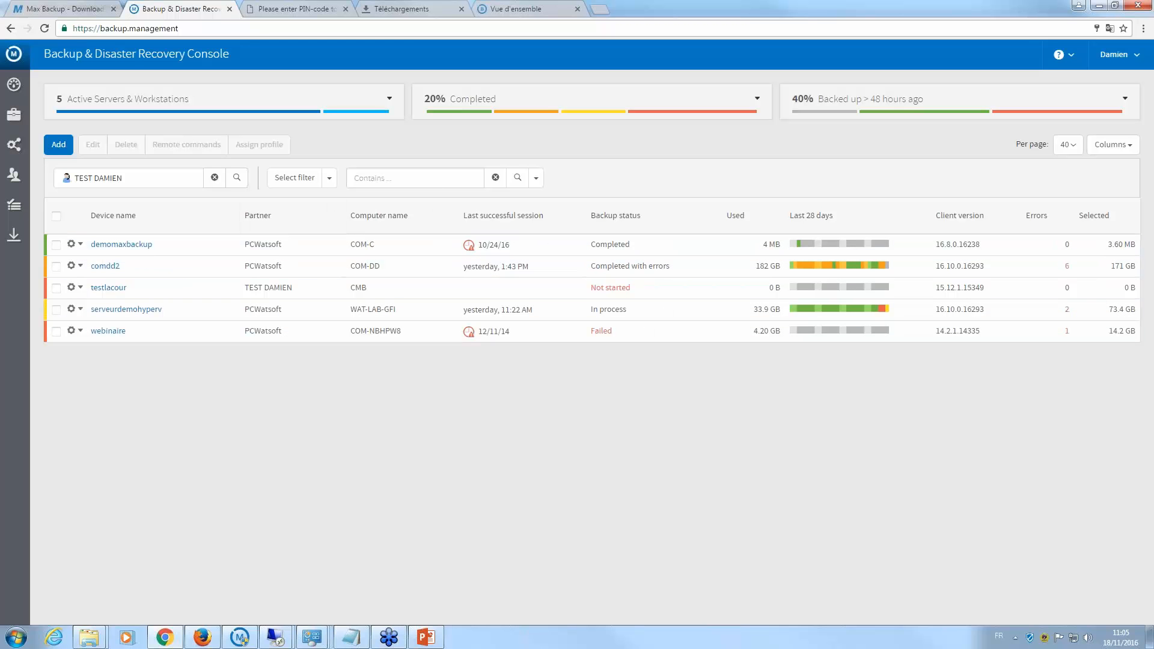
{"action": "mouse_move", "coordinate": [530, 116]}
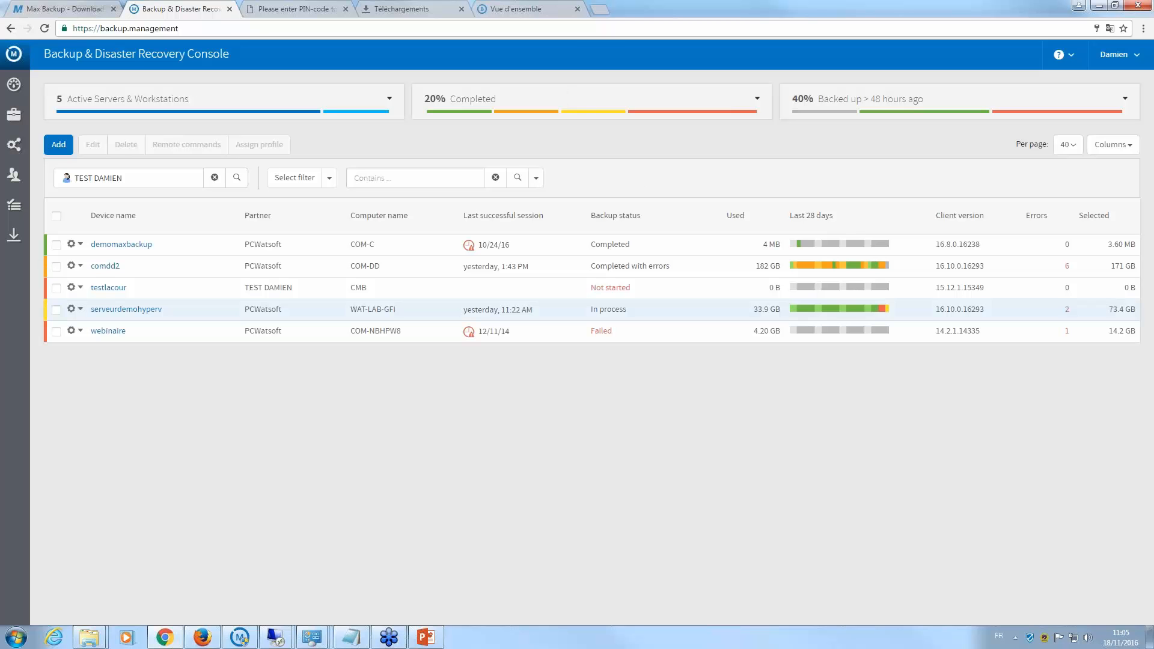
- Reload the device list by filtering to test 2, then back to TEST DAMIEN
{"action": "left_click", "coordinate": [114, 179]}
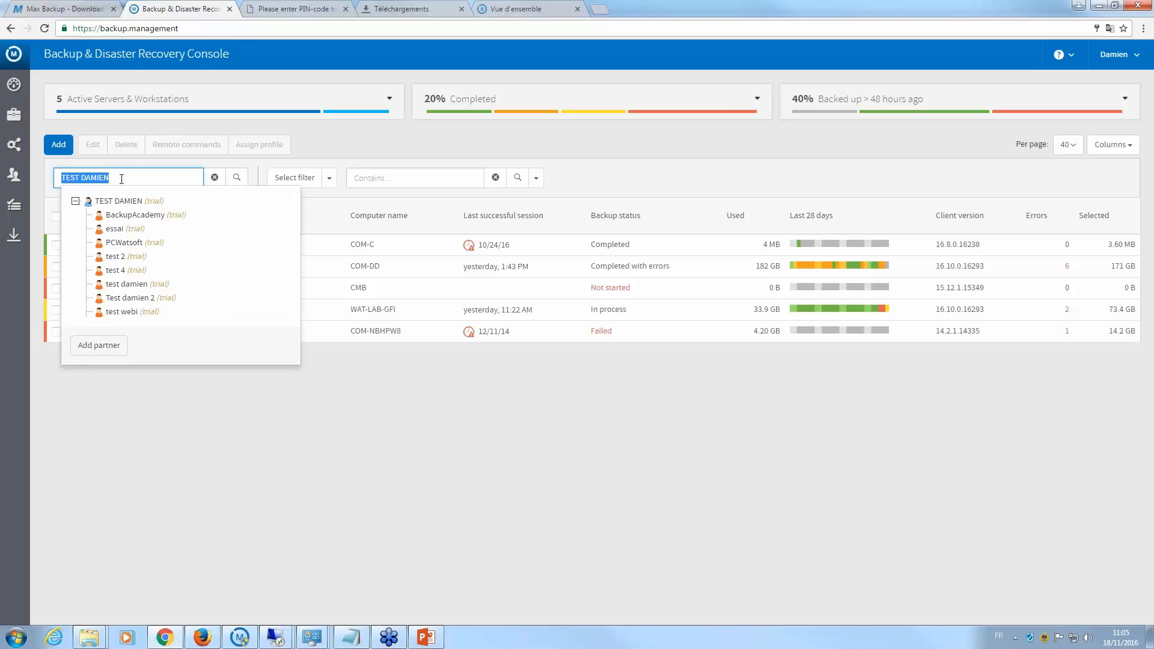
{"action": "left_click", "coordinate": [127, 255]}
{"action": "left_click", "coordinate": [105, 180]}
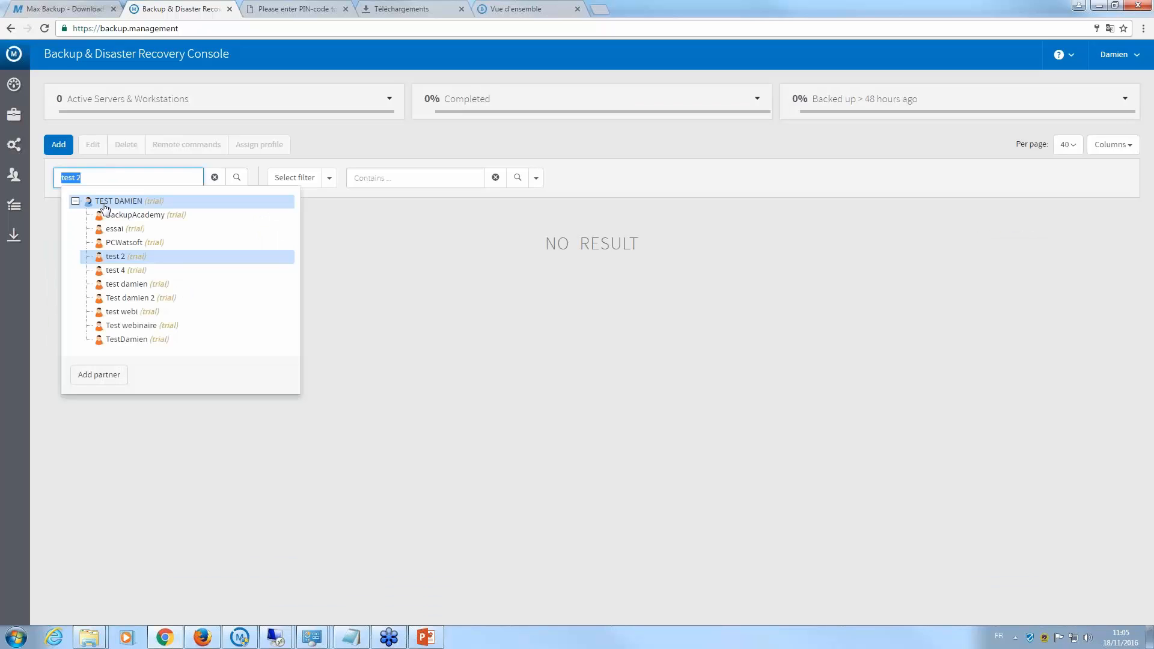
{"action": "left_click", "coordinate": [106, 204]}
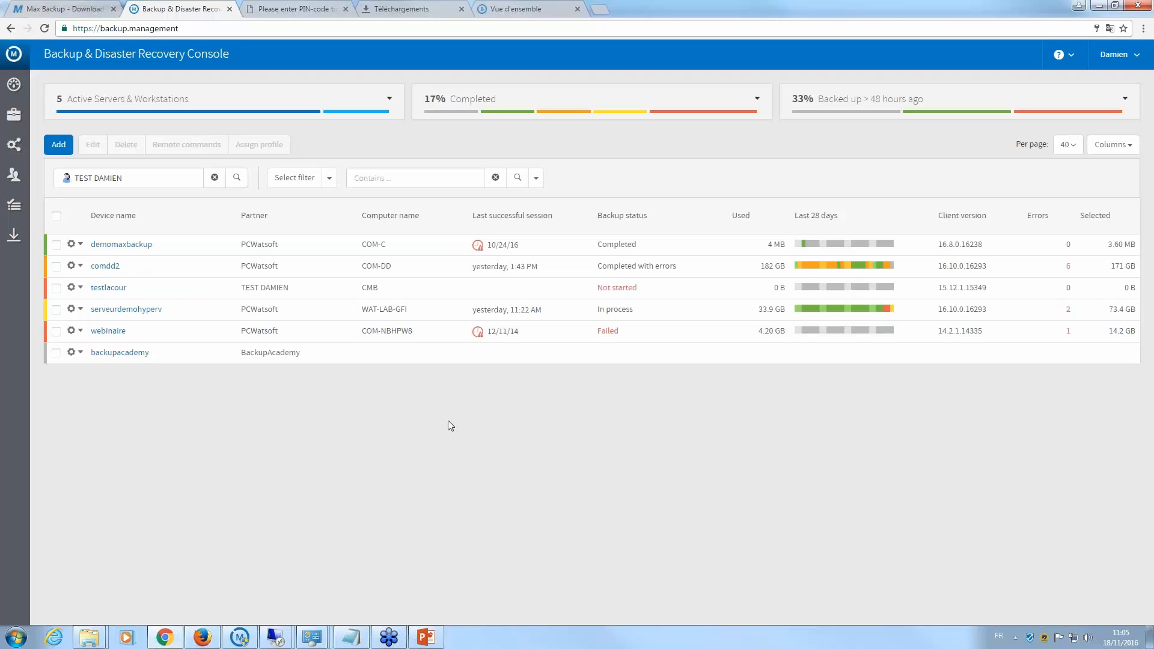
{"action": "left_click", "coordinate": [78, 9]}
{"action": "left_click", "coordinate": [161, 8]}
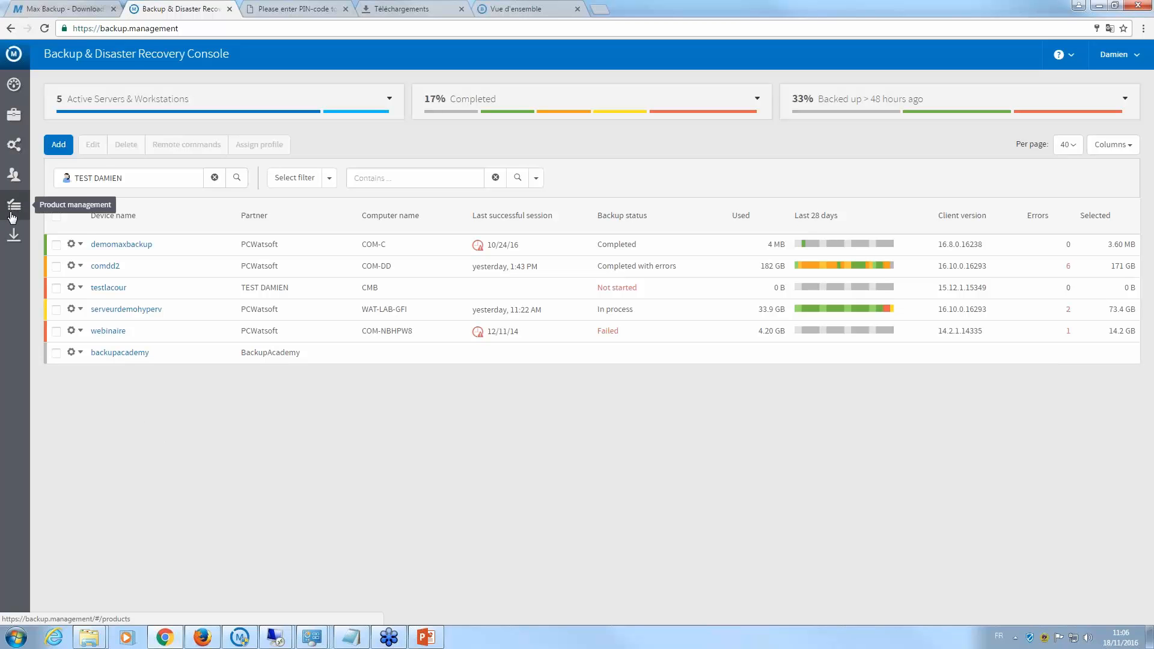
- Create a new backup profile named 'test'
{"action": "left_click", "coordinate": [14, 147]}
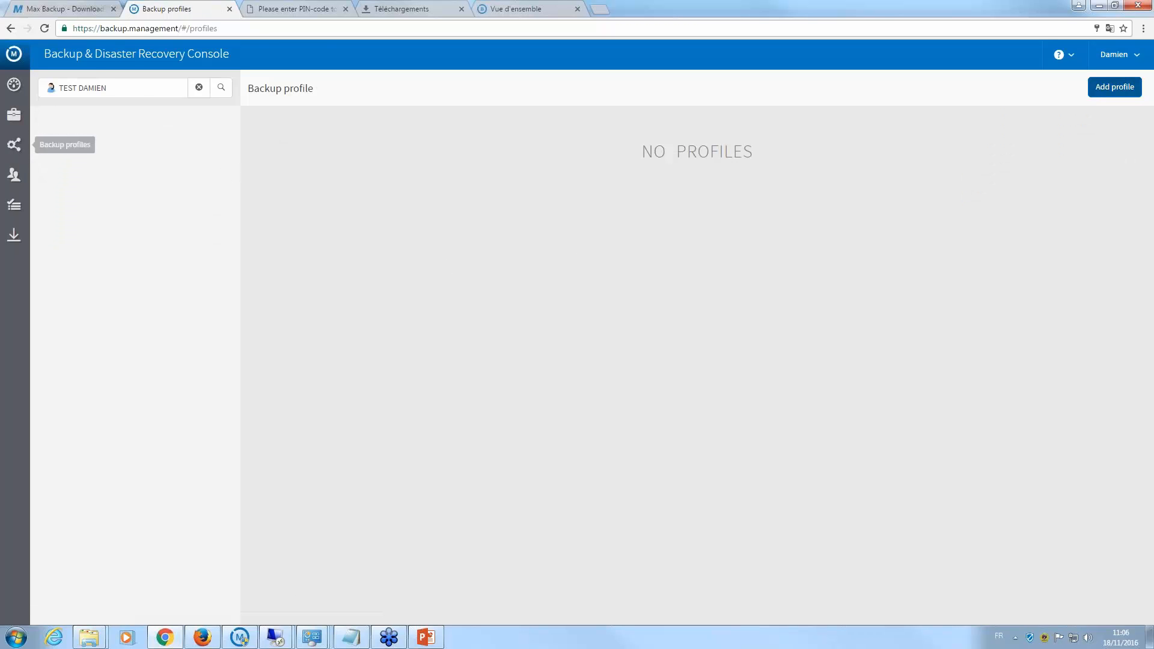
{"action": "left_click", "coordinate": [1114, 87]}
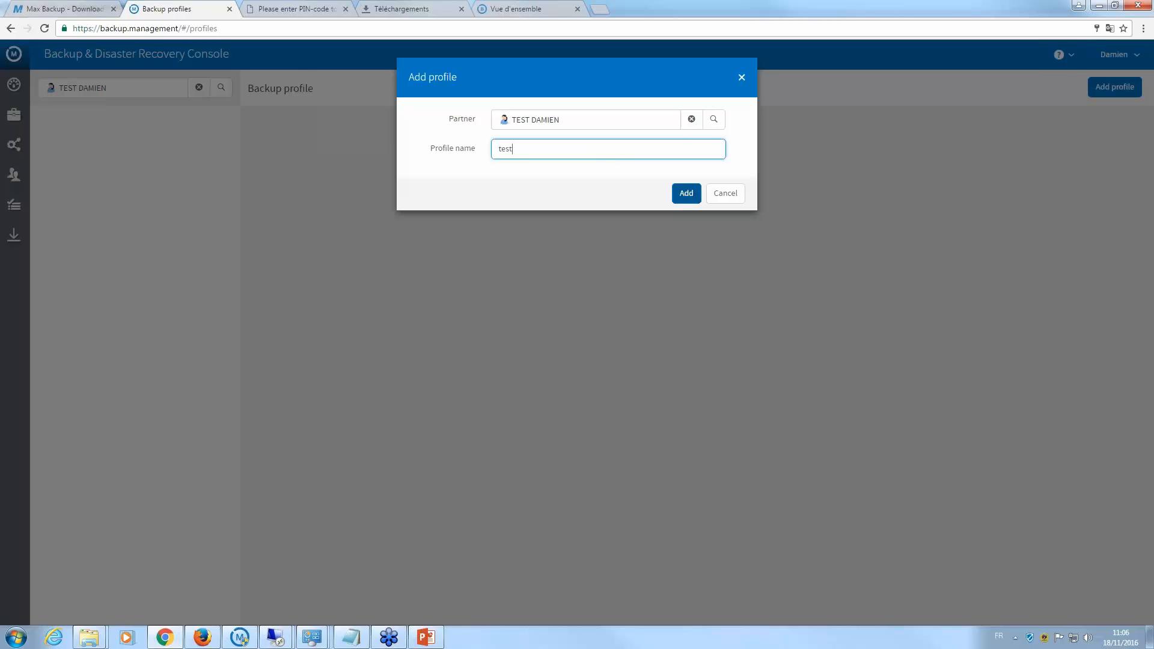
{"action": "left_click", "coordinate": [686, 193]}
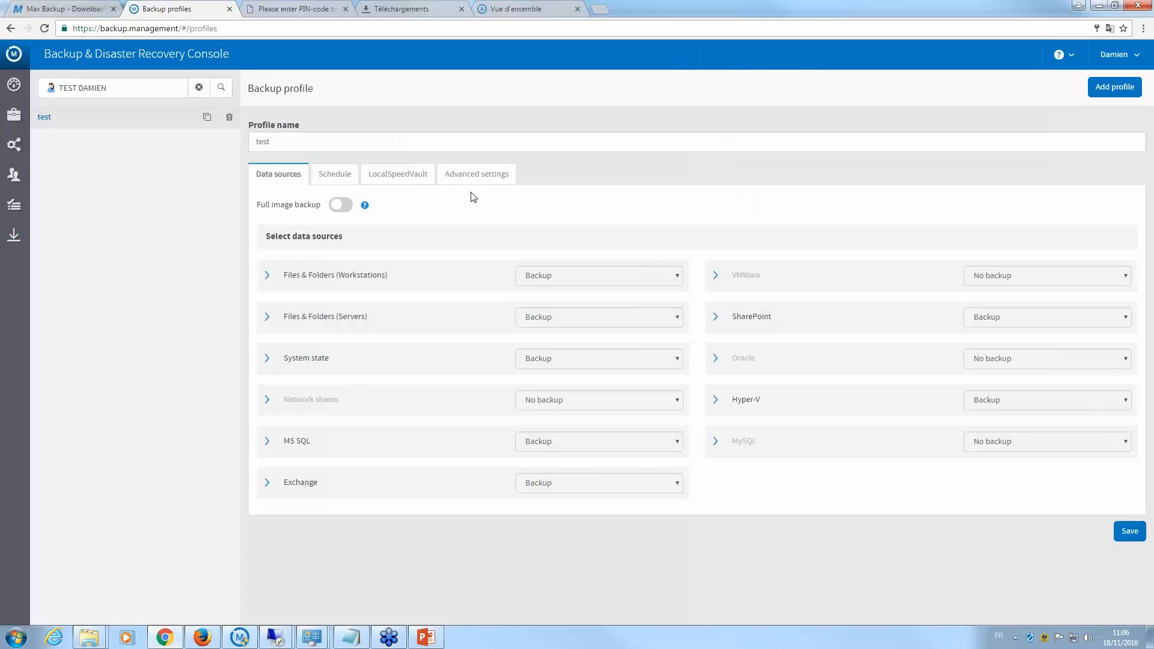
- Review the test profile's data sources, Schedule, LocalSpeedVault and Advanced settings
{"action": "left_click", "coordinate": [267, 275]}
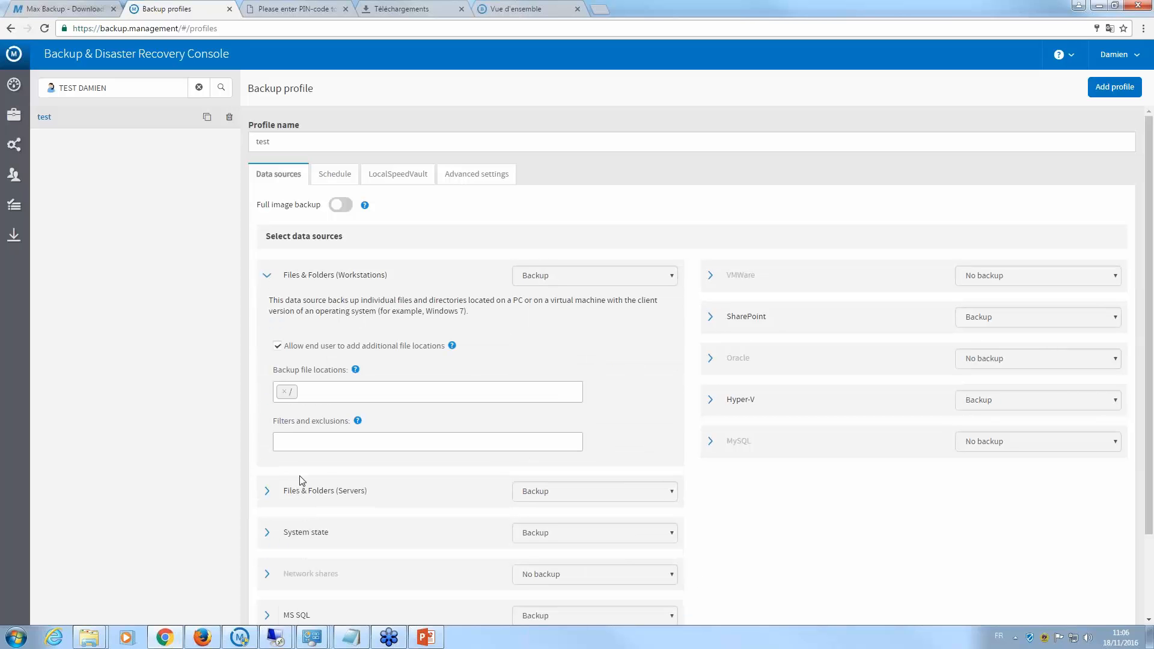
{"action": "left_click", "coordinate": [267, 276]}
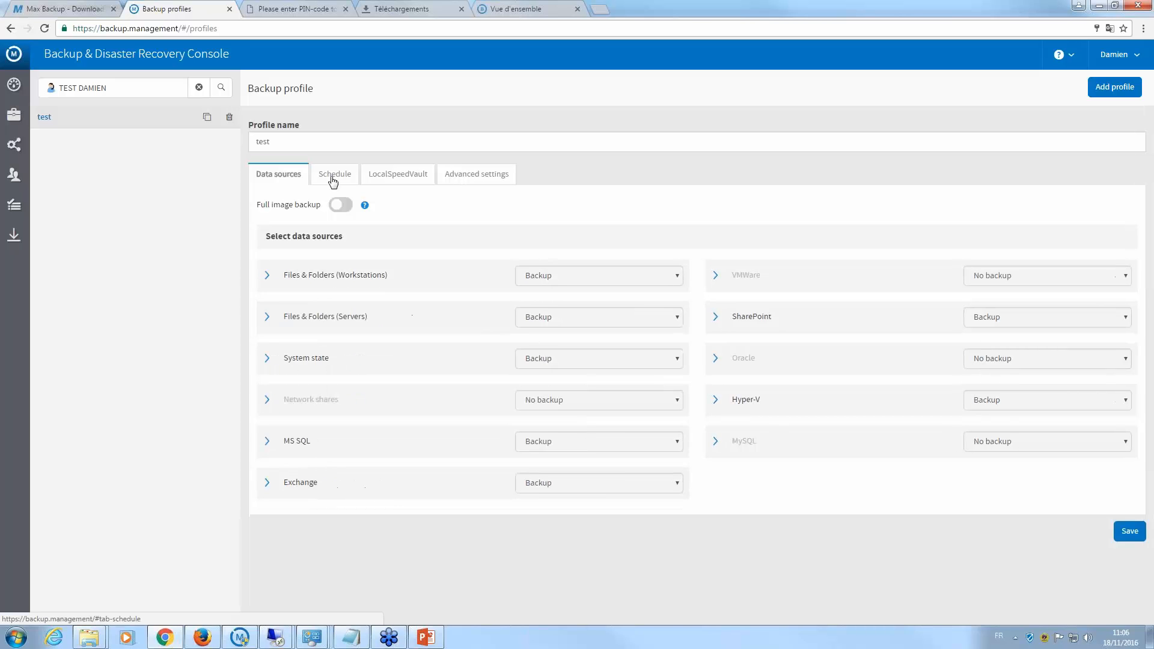
{"action": "left_click", "coordinate": [333, 178]}
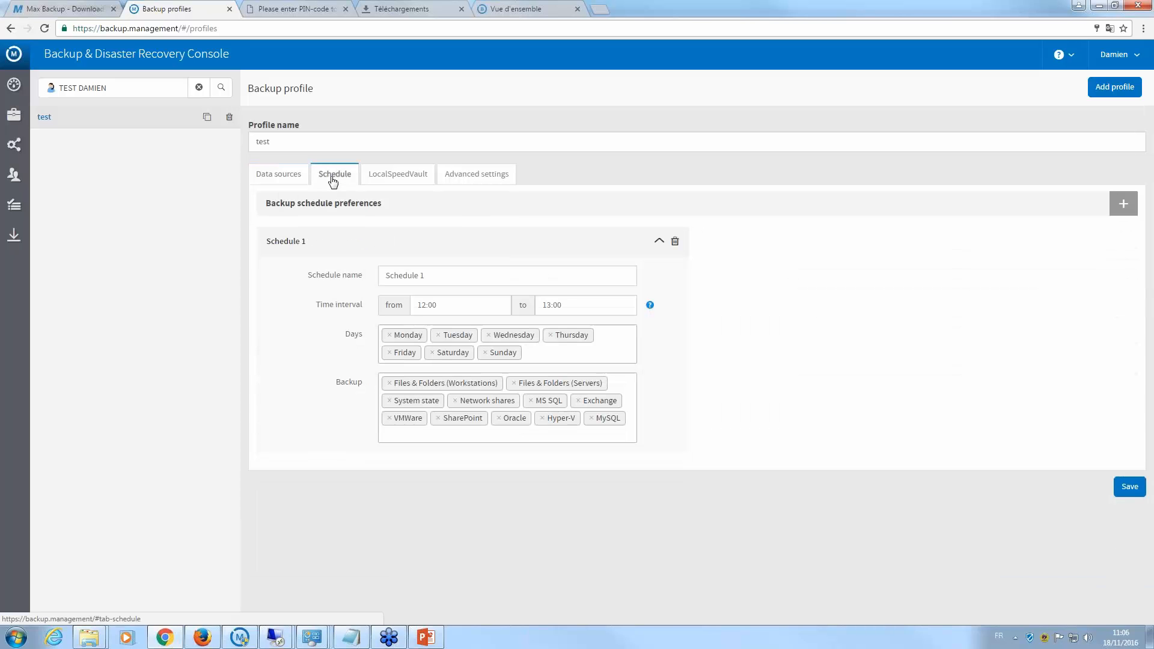
{"action": "left_click", "coordinate": [390, 179]}
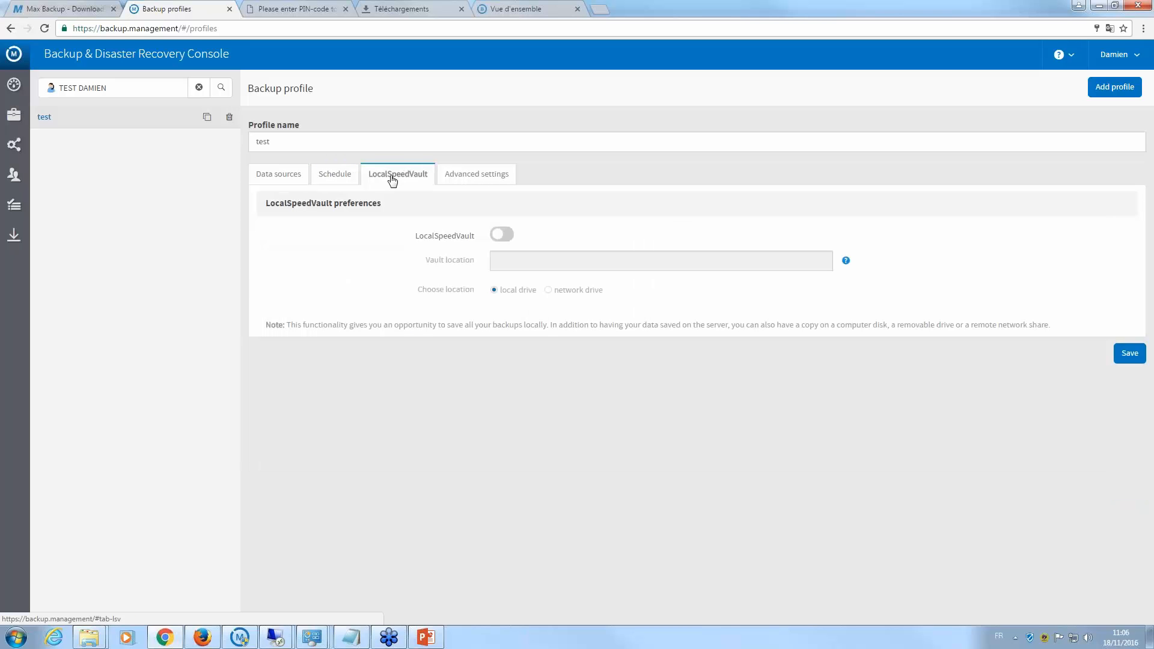
{"action": "left_click", "coordinate": [460, 178]}
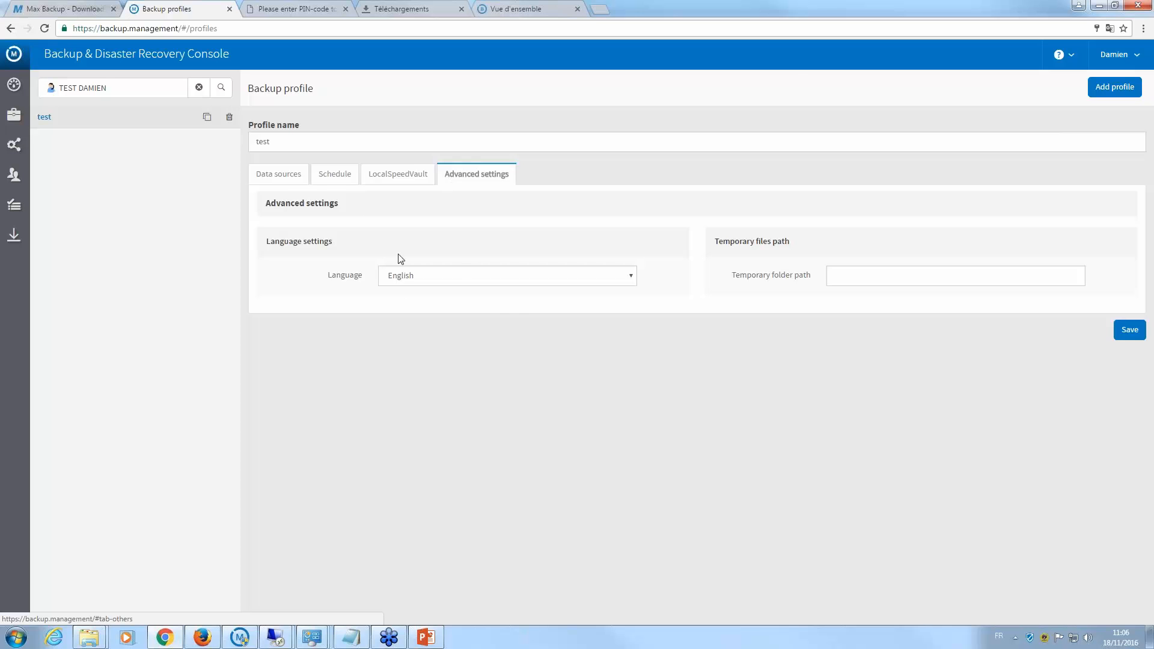
{"action": "left_click", "coordinate": [292, 190]}
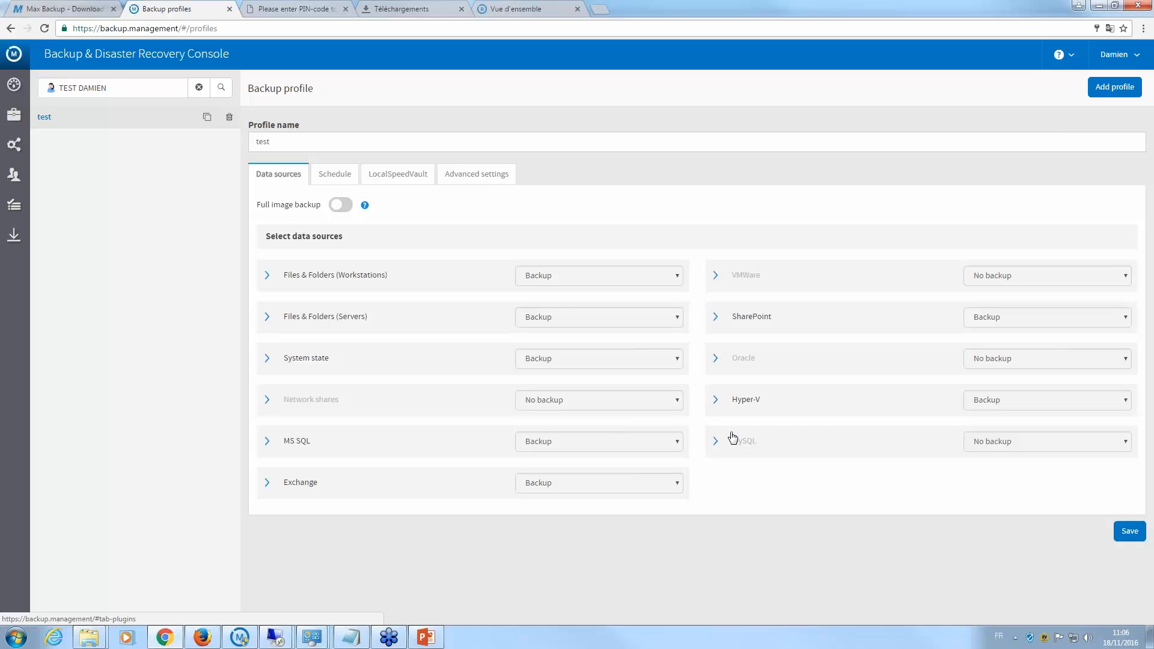
- In the cloud console, check the Add user Rôle list, then cancel and close Utilisateurs
{"action": "left_click", "coordinate": [287, 637]}
{"action": "left_click", "coordinate": [104, 19]}
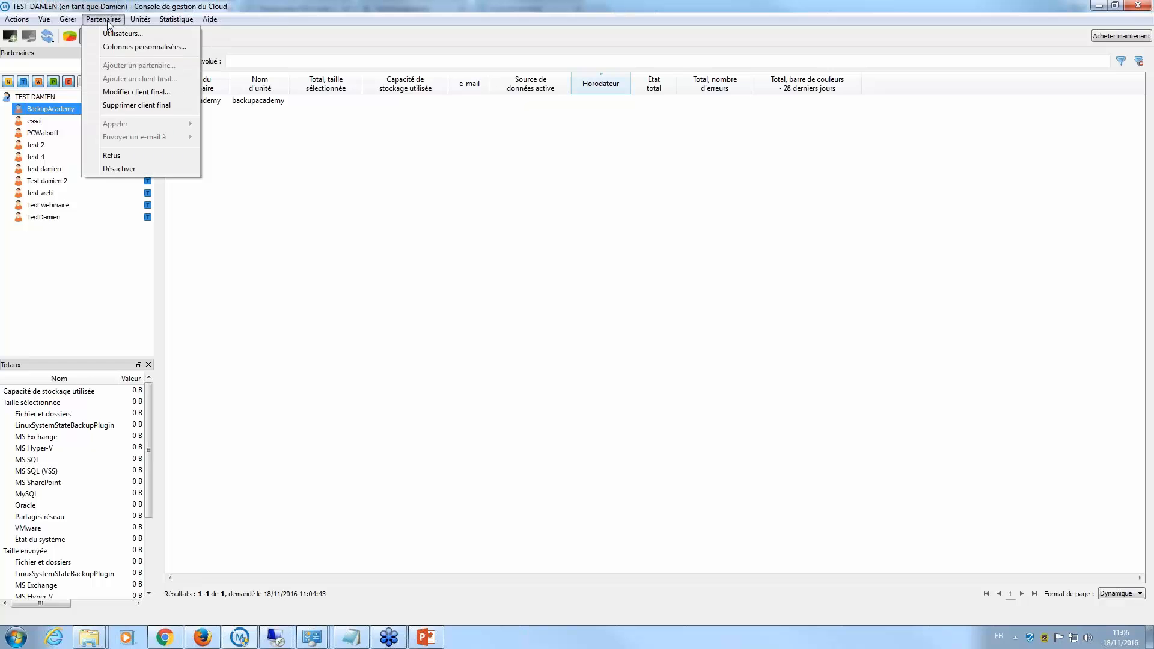
{"action": "left_click", "coordinate": [123, 34]}
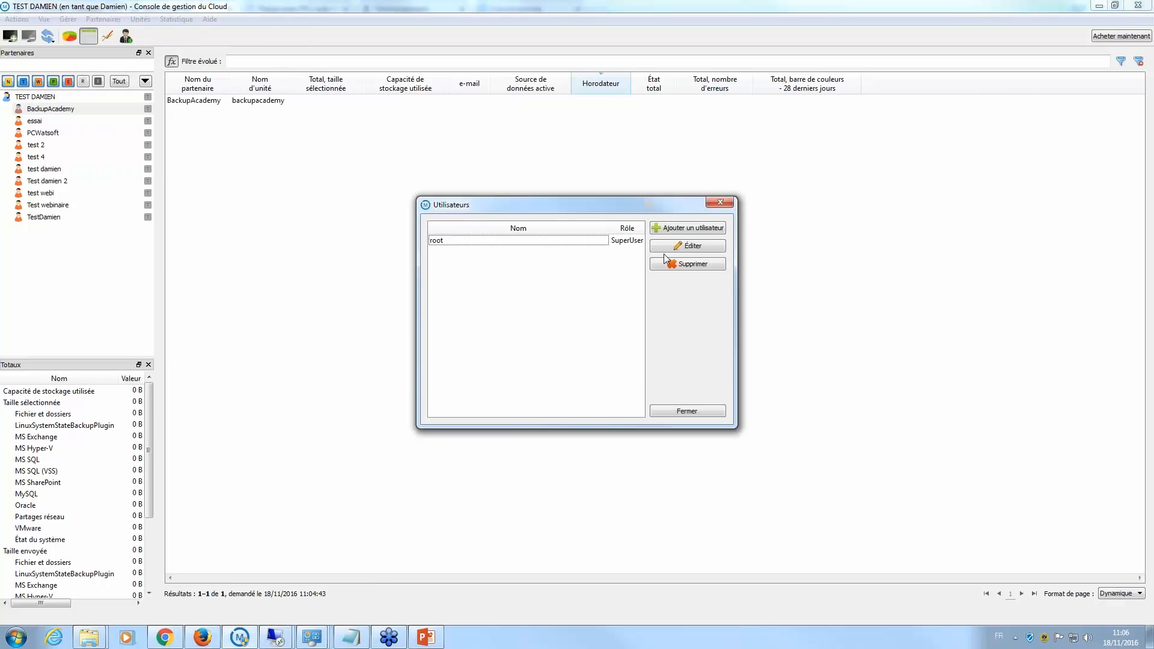
{"action": "left_click", "coordinate": [677, 232]}
{"action": "left_click", "coordinate": [576, 278]}
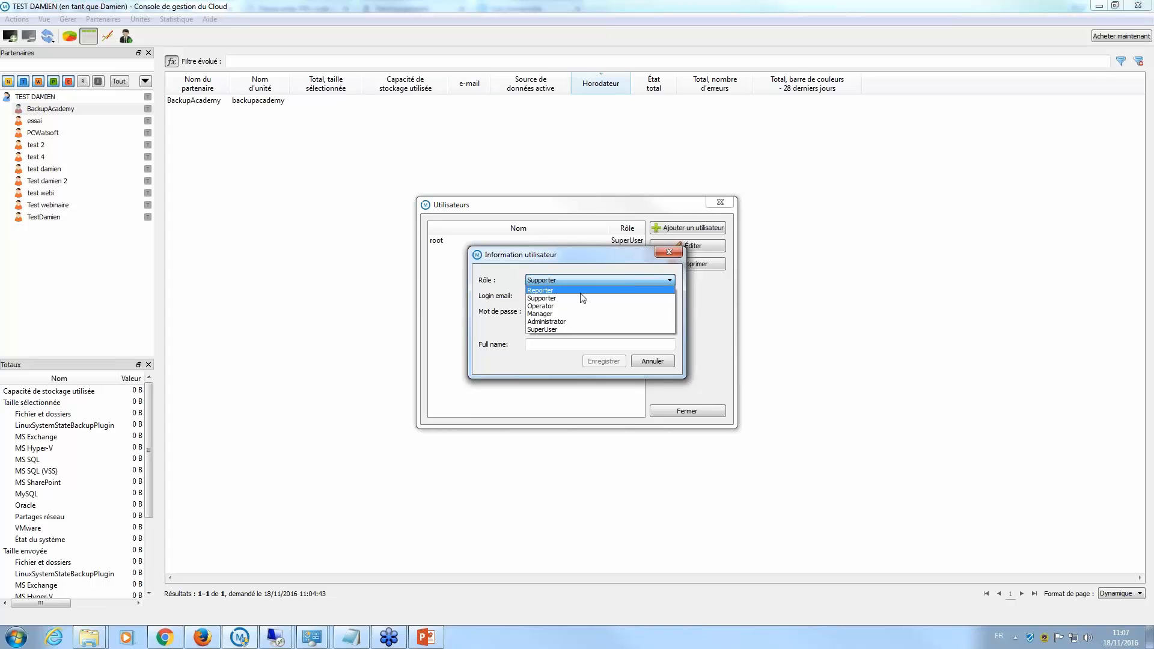
{"action": "left_click", "coordinate": [676, 253]}
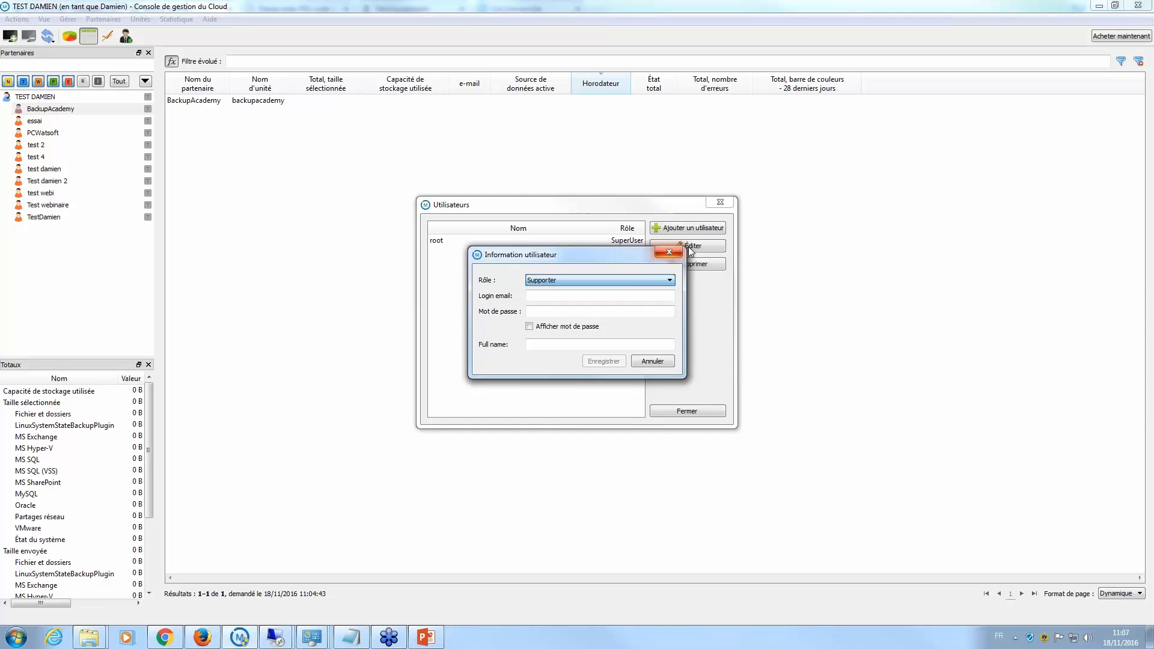
{"action": "left_click", "coordinate": [673, 252]}
{"action": "left_click", "coordinate": [720, 202]}
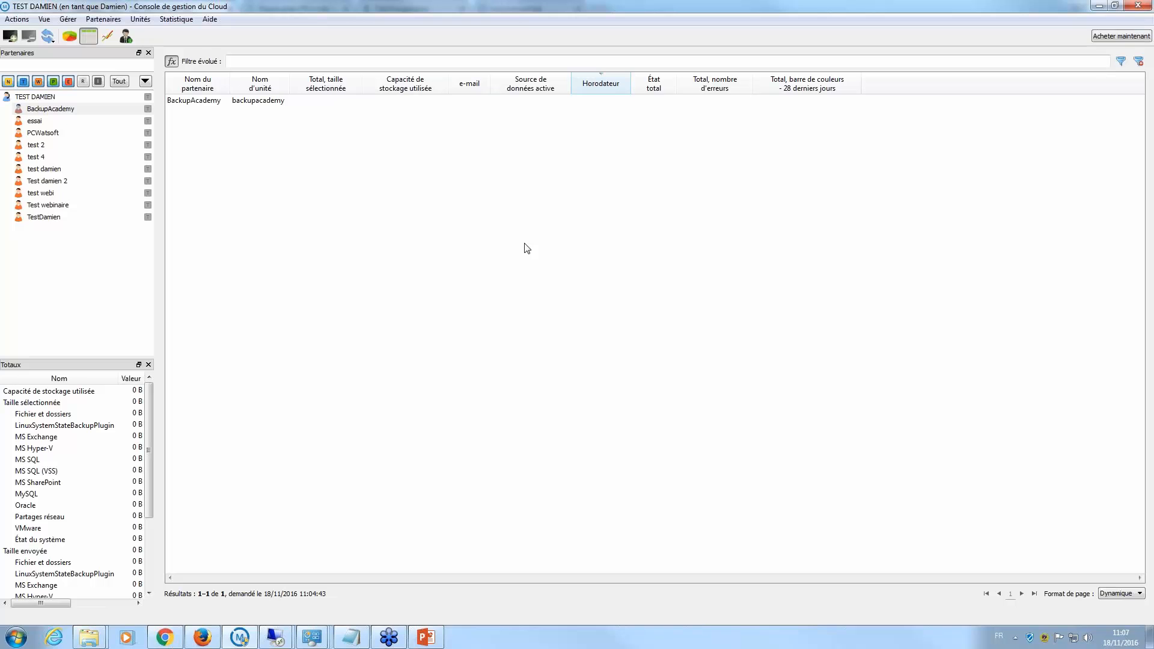
{"action": "left_click", "coordinate": [273, 638]}
- View the 15 November 2016 daily backup summary from the Vue d'ensemble calendar, then close it
{"action": "left_click", "coordinate": [196, 544]}
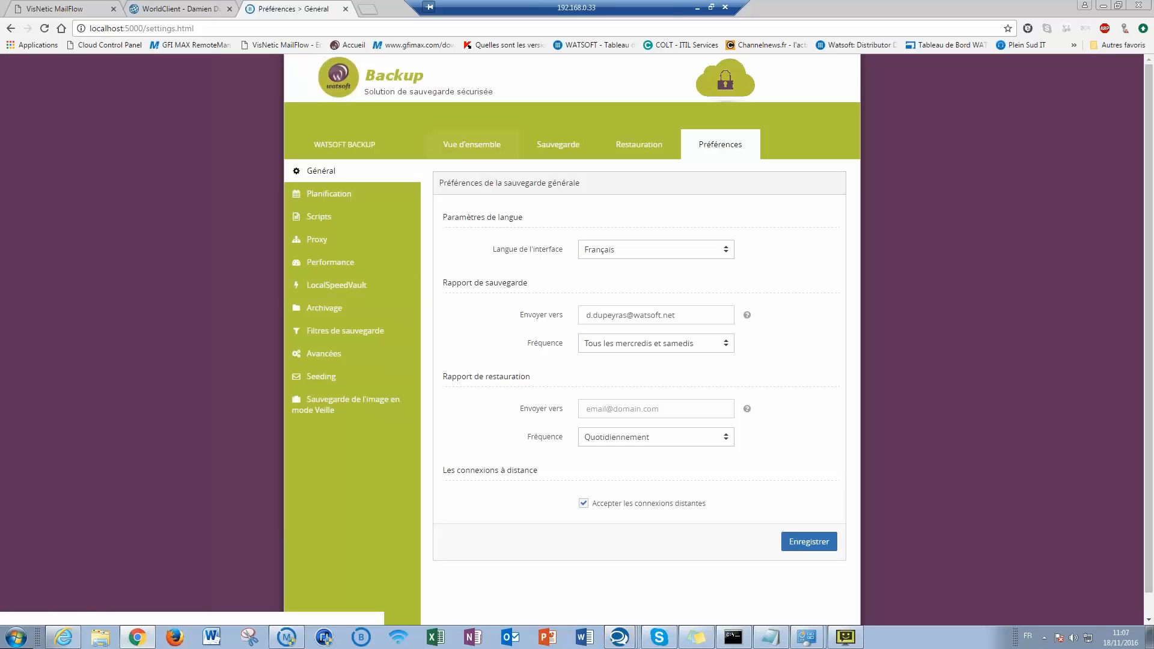
{"action": "left_click", "coordinate": [458, 151]}
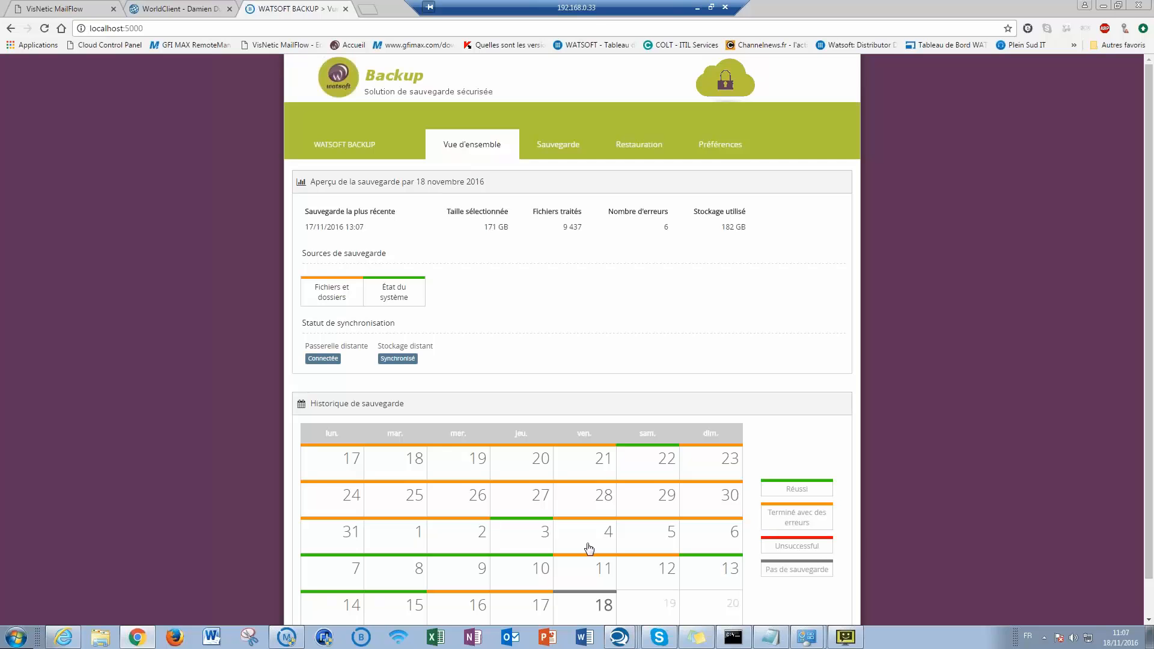
{"action": "left_click", "coordinate": [414, 604]}
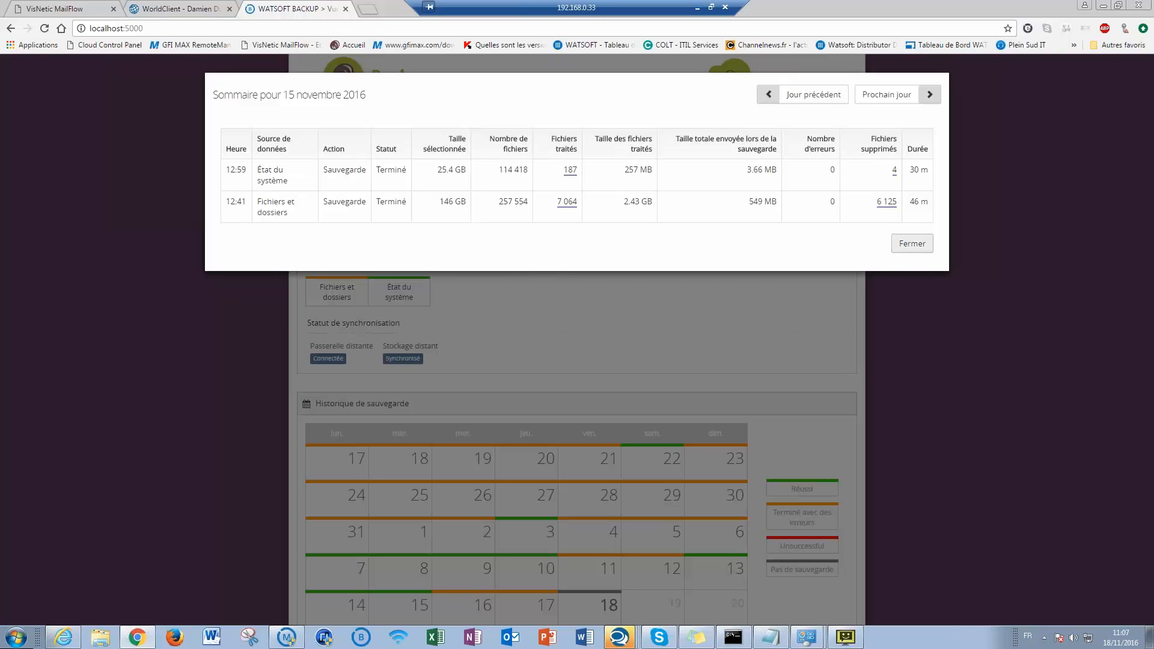
{"action": "left_click", "coordinate": [912, 243]}
{"action": "left_click", "coordinate": [639, 144]}
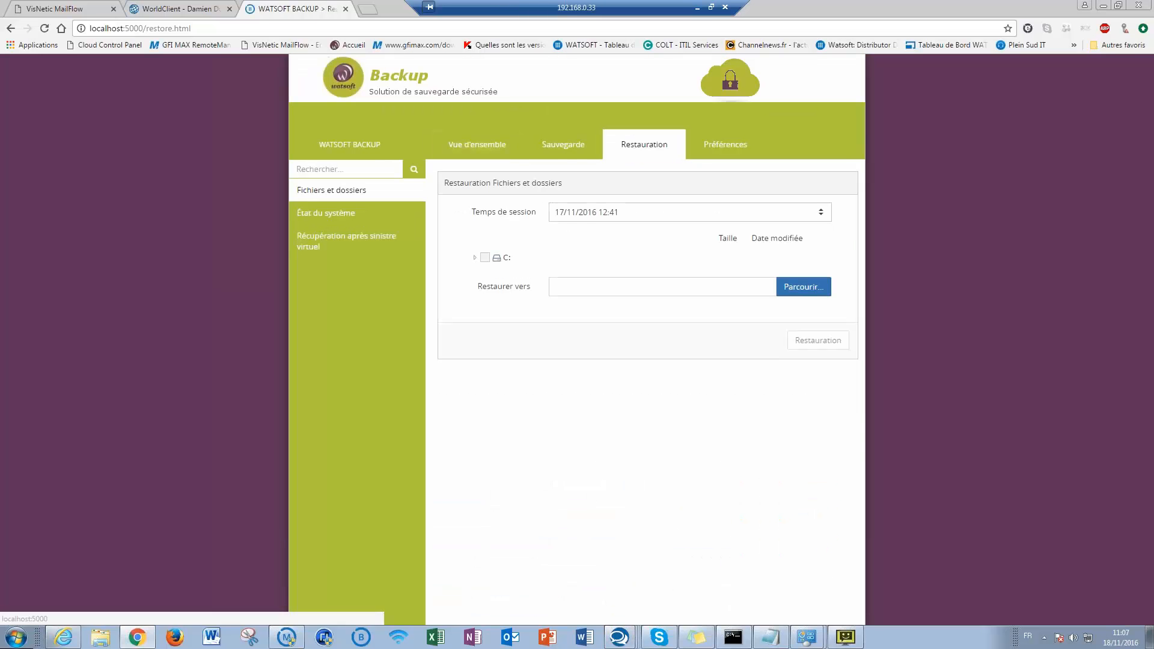
{"action": "left_click", "coordinate": [330, 248]}
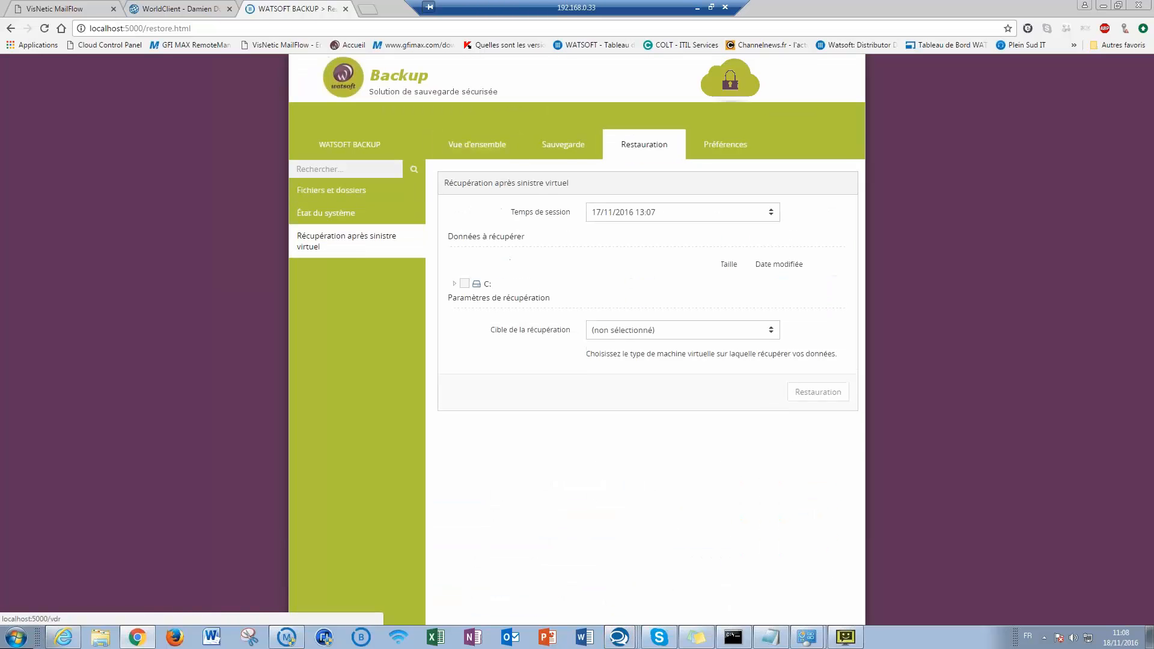
{"action": "left_click", "coordinate": [342, 215]}
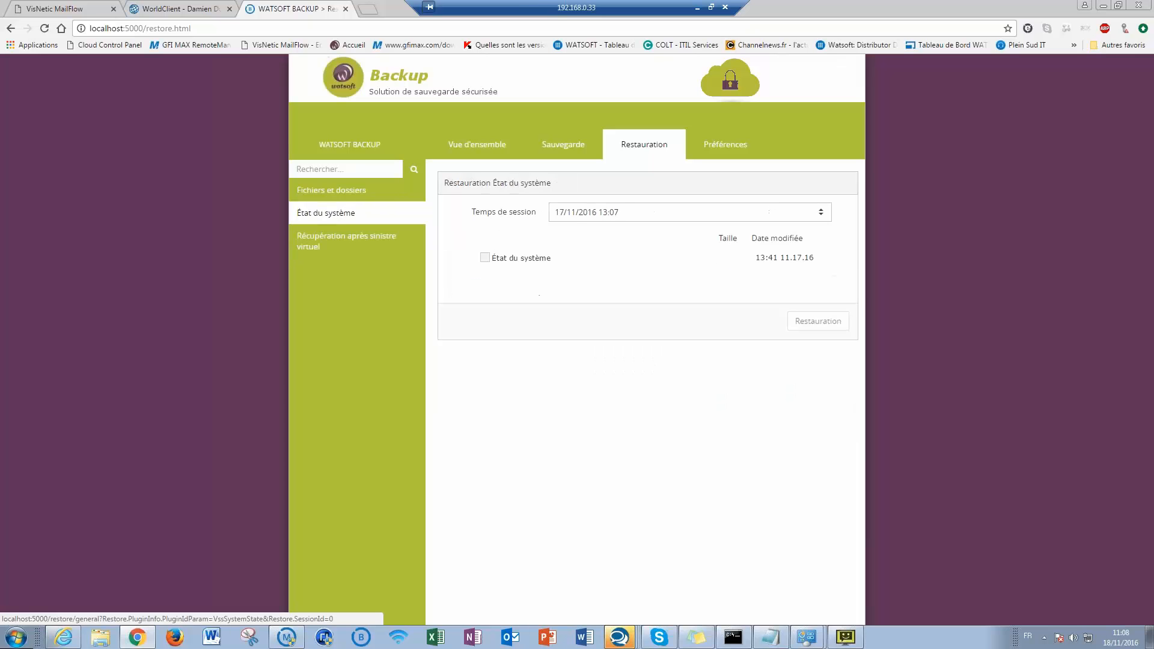
{"action": "left_click", "coordinate": [352, 190]}
{"action": "left_click", "coordinate": [809, 213]}
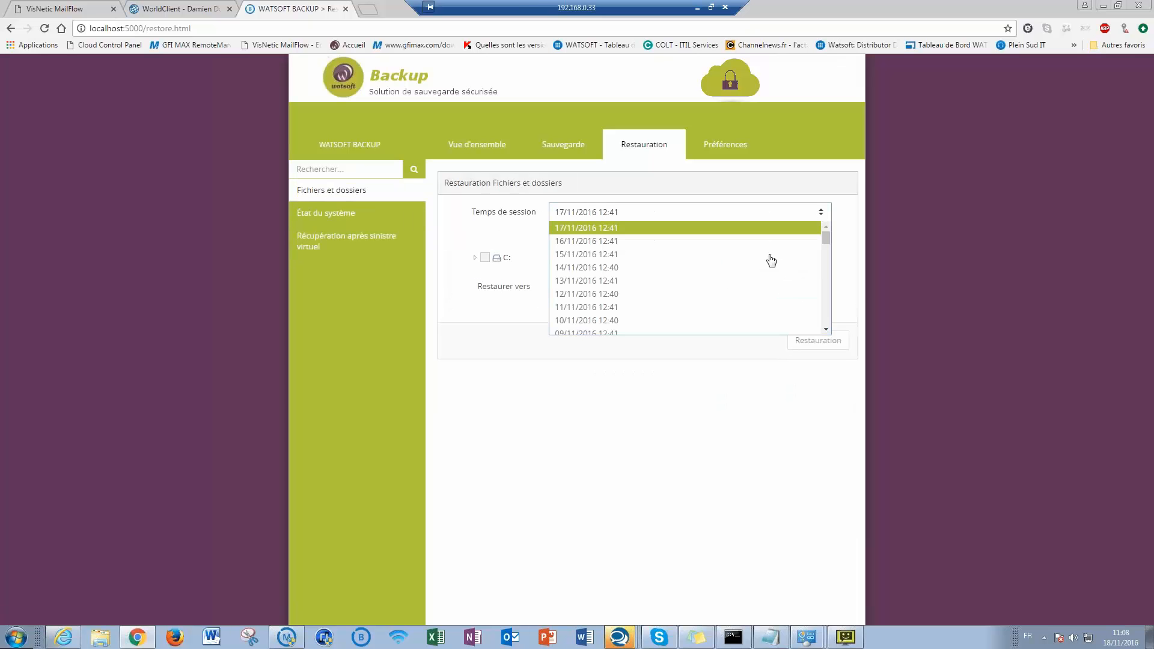
{"action": "scroll", "coordinate": [679, 270], "scroll_direction": "down", "scroll_amount": 10}
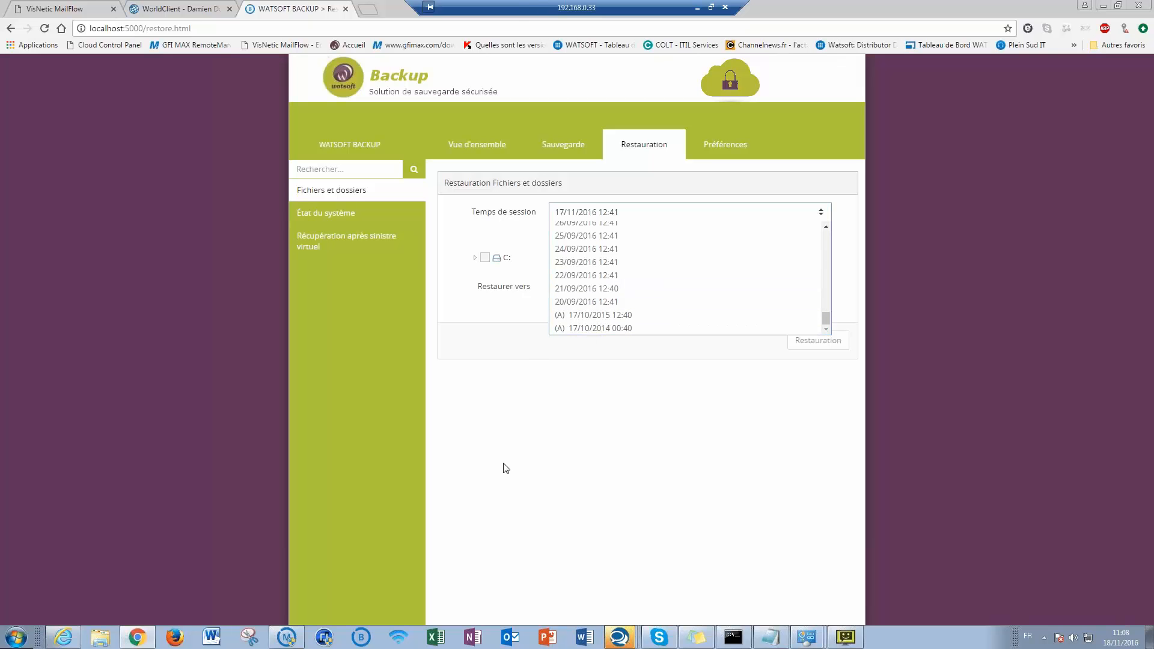
{"action": "left_click", "coordinate": [547, 449]}
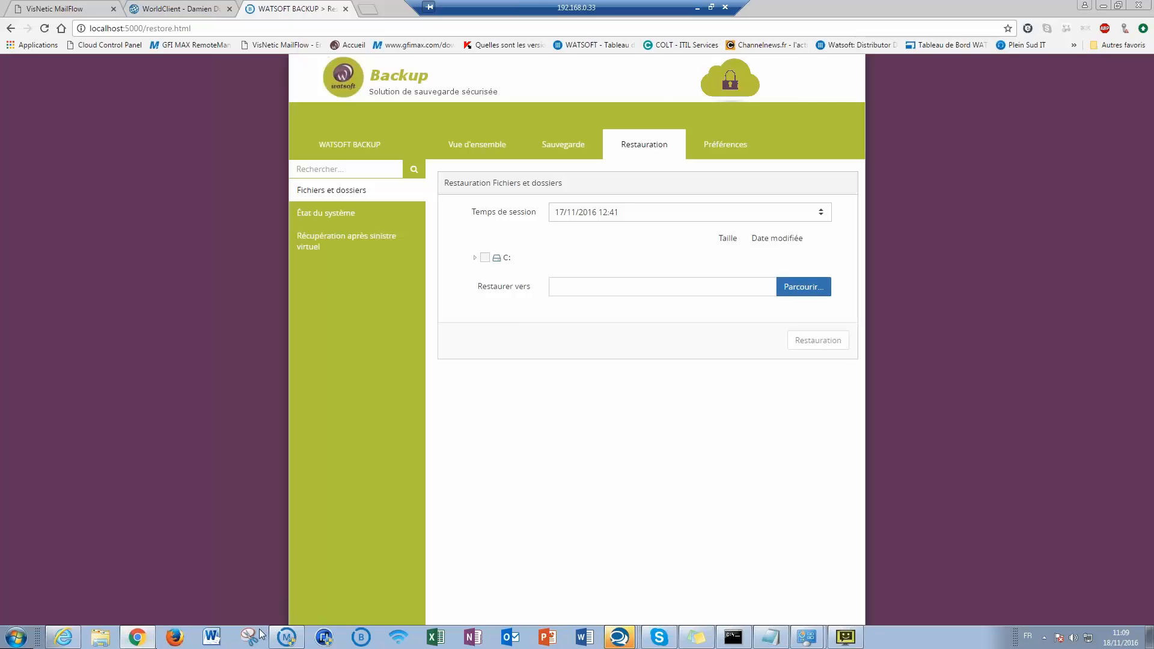
{"action": "left_click", "coordinate": [287, 635]}
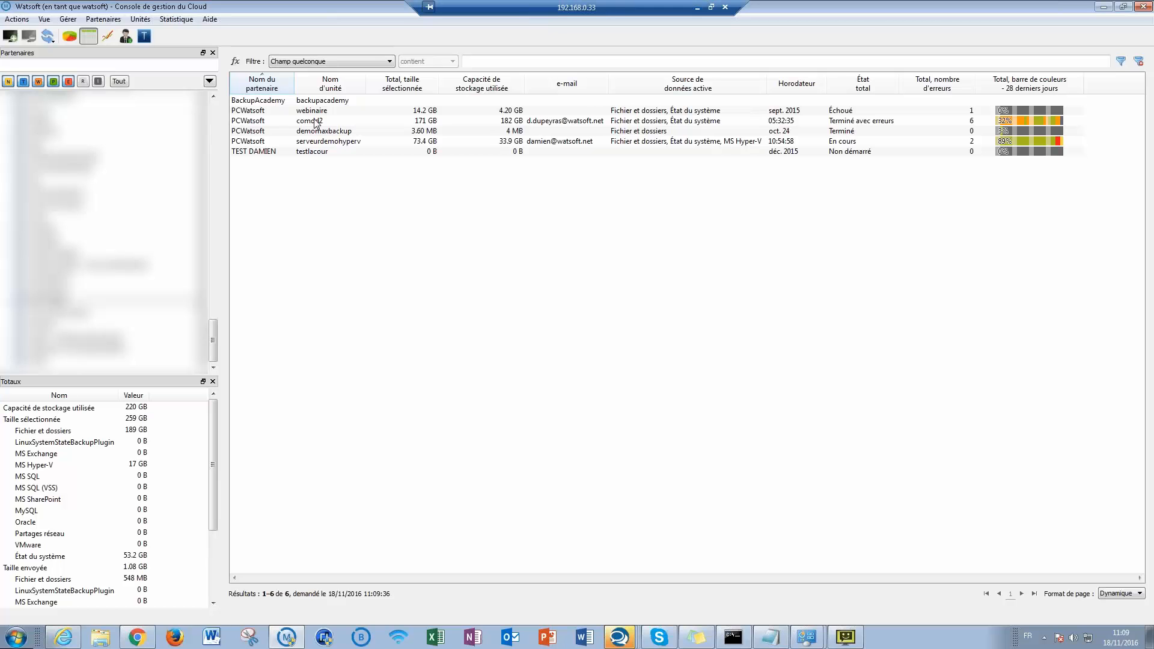
{"action": "right_click", "coordinate": [316, 122]}
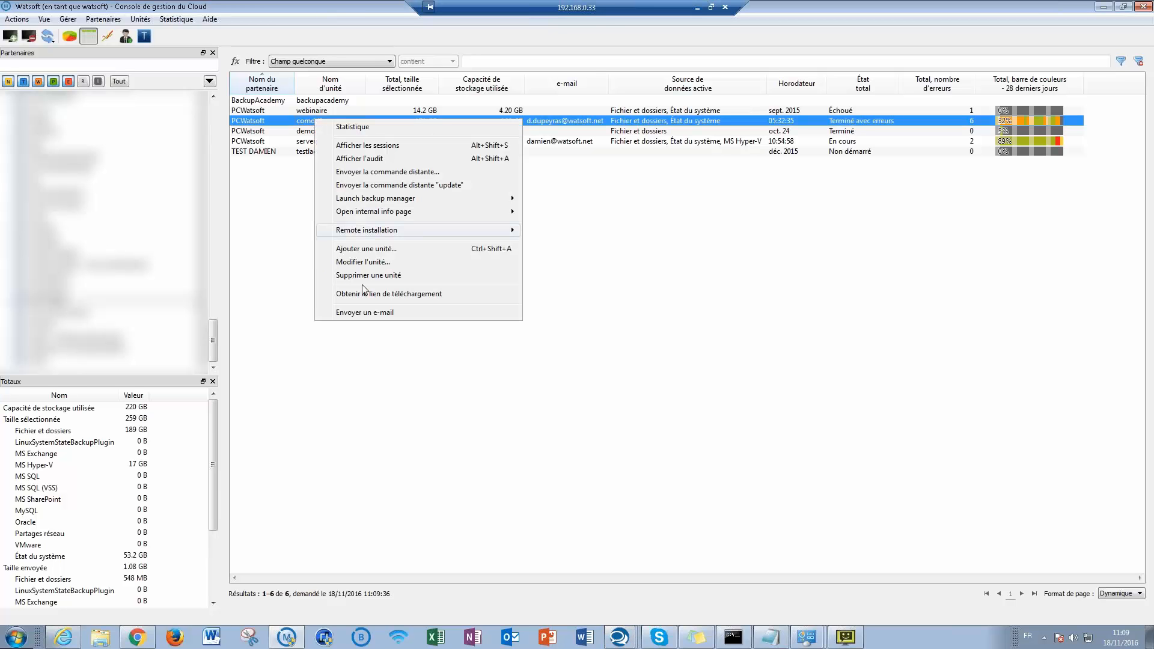
{"action": "left_click", "coordinate": [349, 265]}
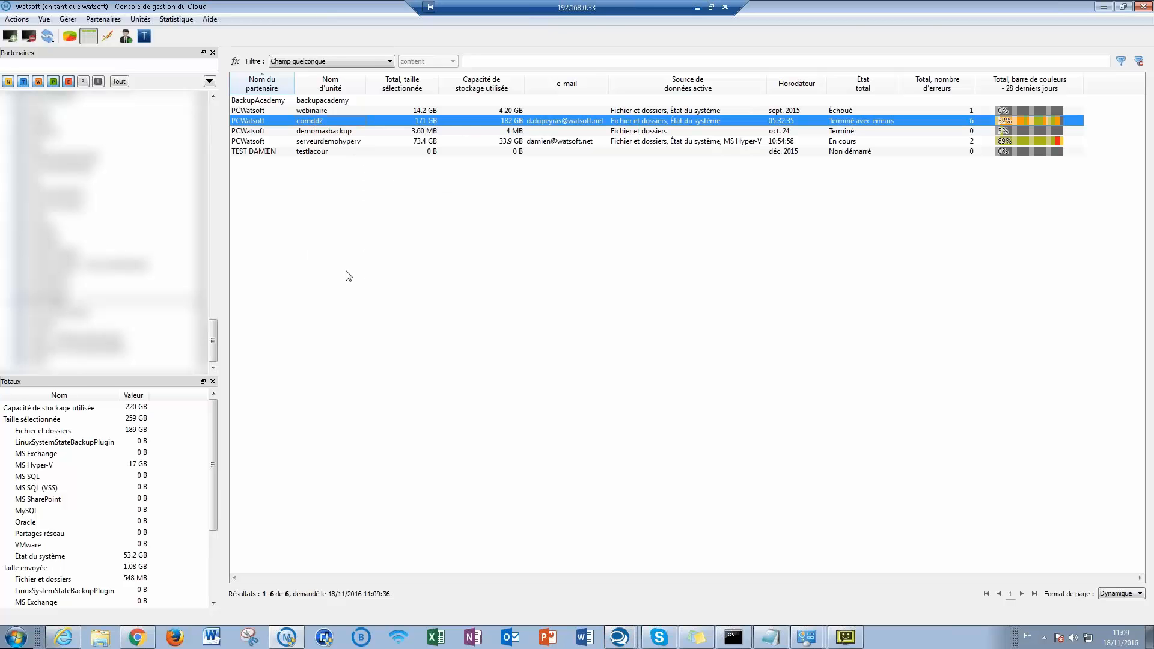
{"action": "left_click", "coordinate": [589, 294]}
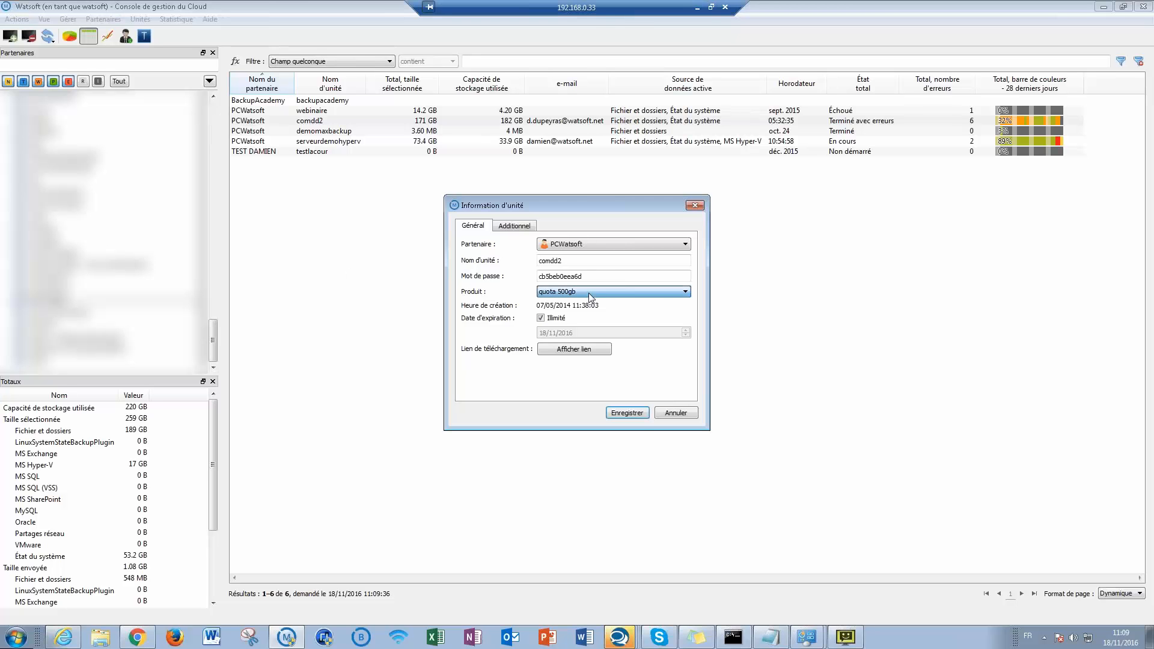
{"action": "left_click", "coordinate": [589, 293]}
{"action": "scroll", "coordinate": [577, 336], "scroll_direction": "up", "scroll_amount": 3}
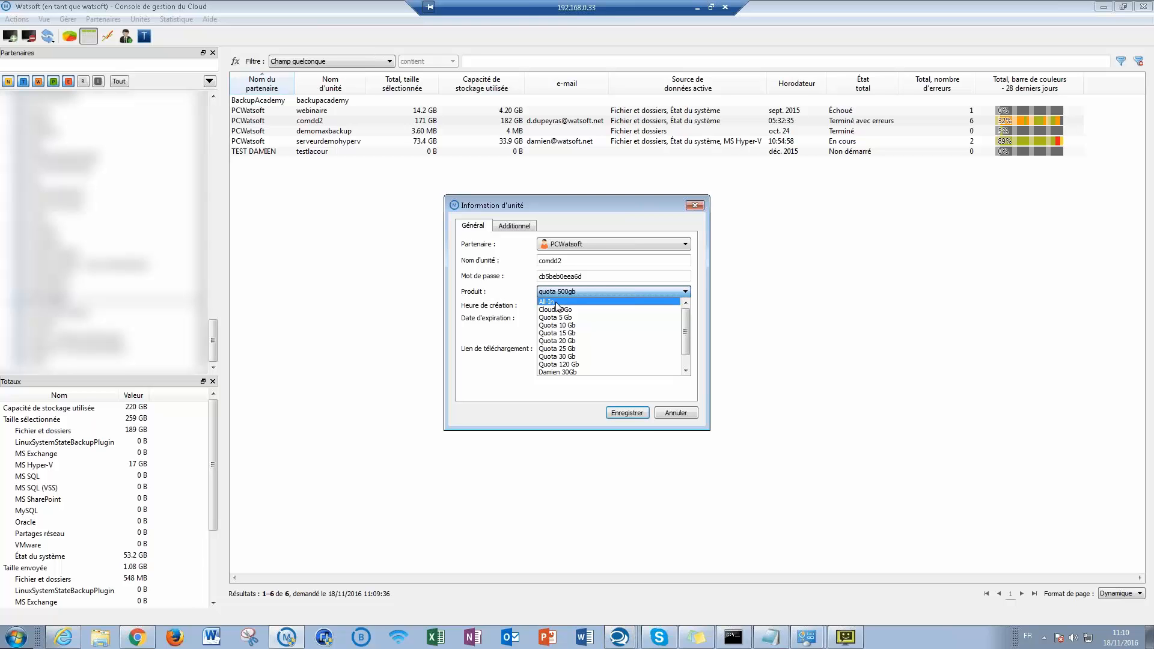
{"action": "left_click", "coordinate": [704, 206]}
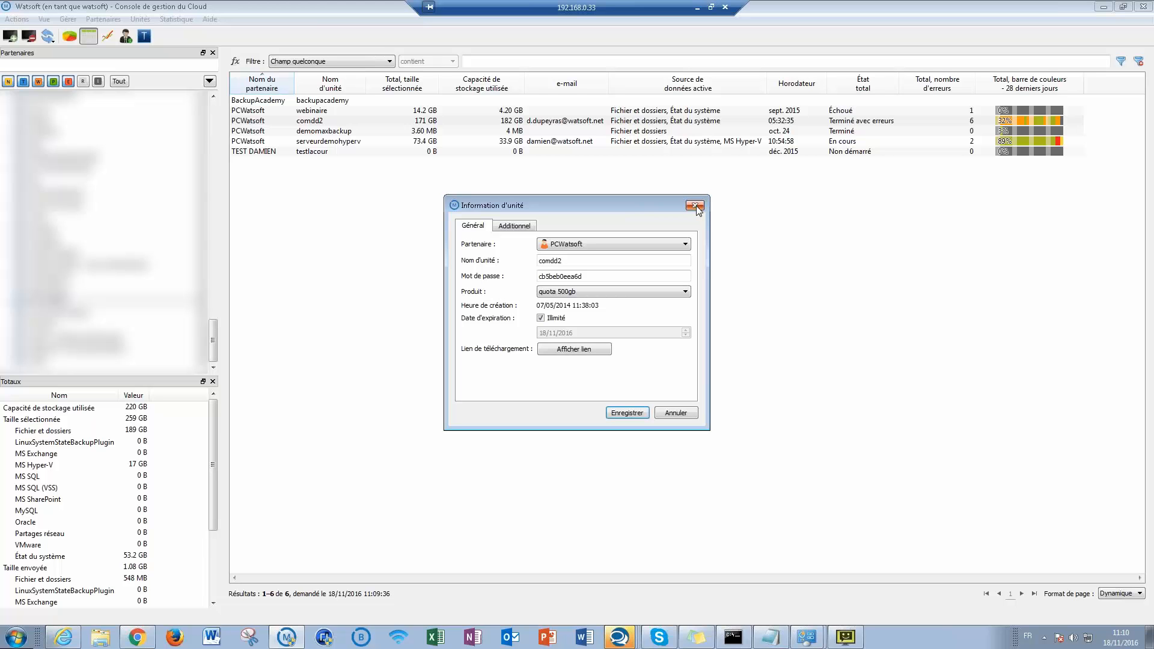
{"action": "left_click", "coordinate": [696, 207]}
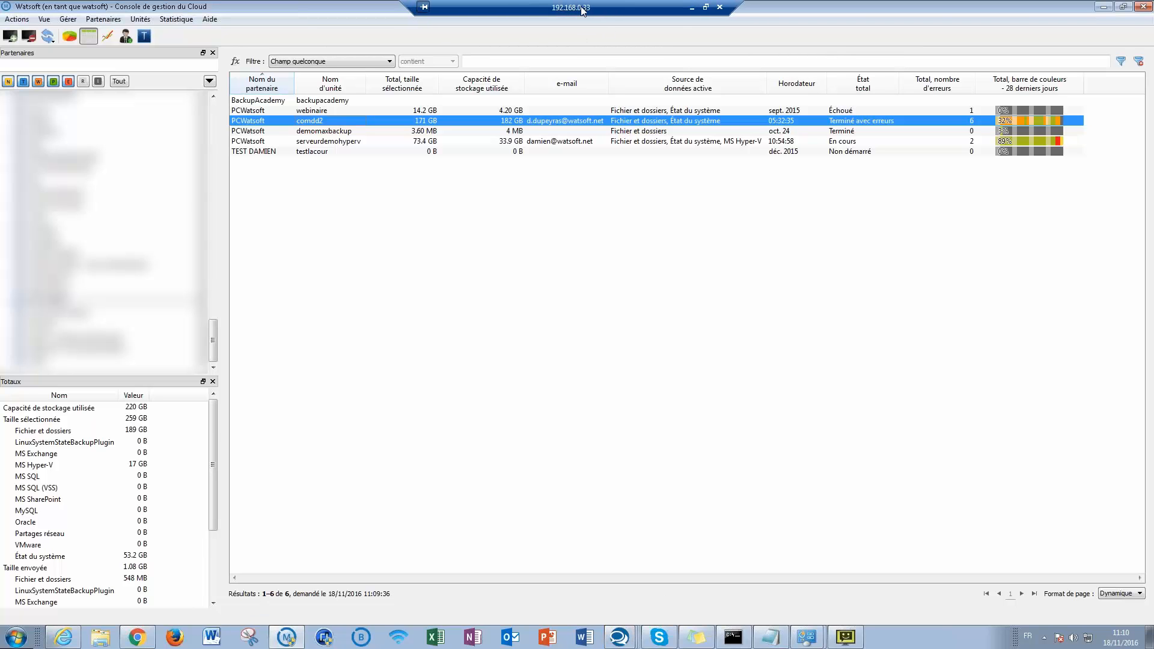
{"action": "left_click", "coordinate": [1104, 7]}
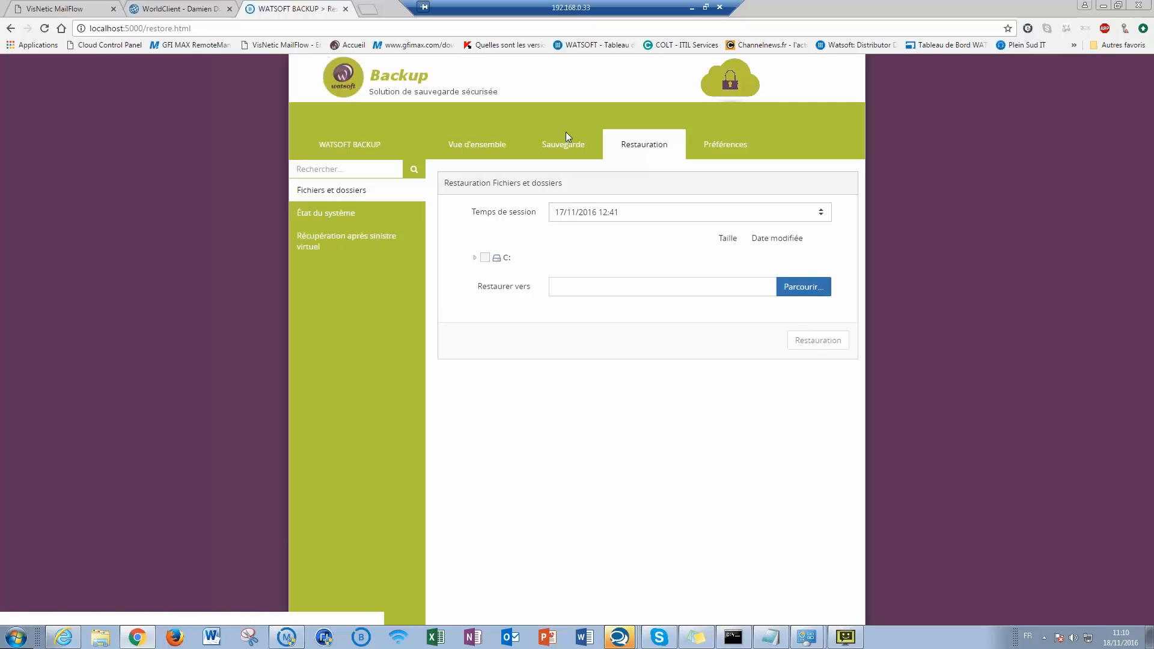
{"action": "left_click", "coordinate": [494, 150]}
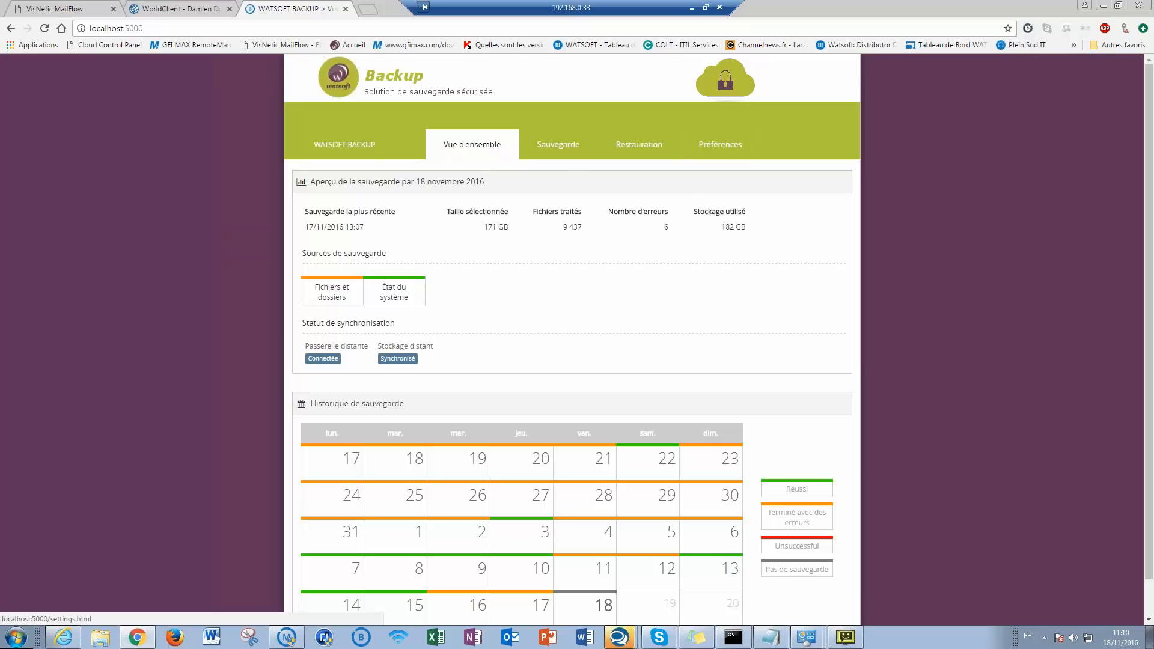
{"action": "left_click", "coordinate": [555, 155]}
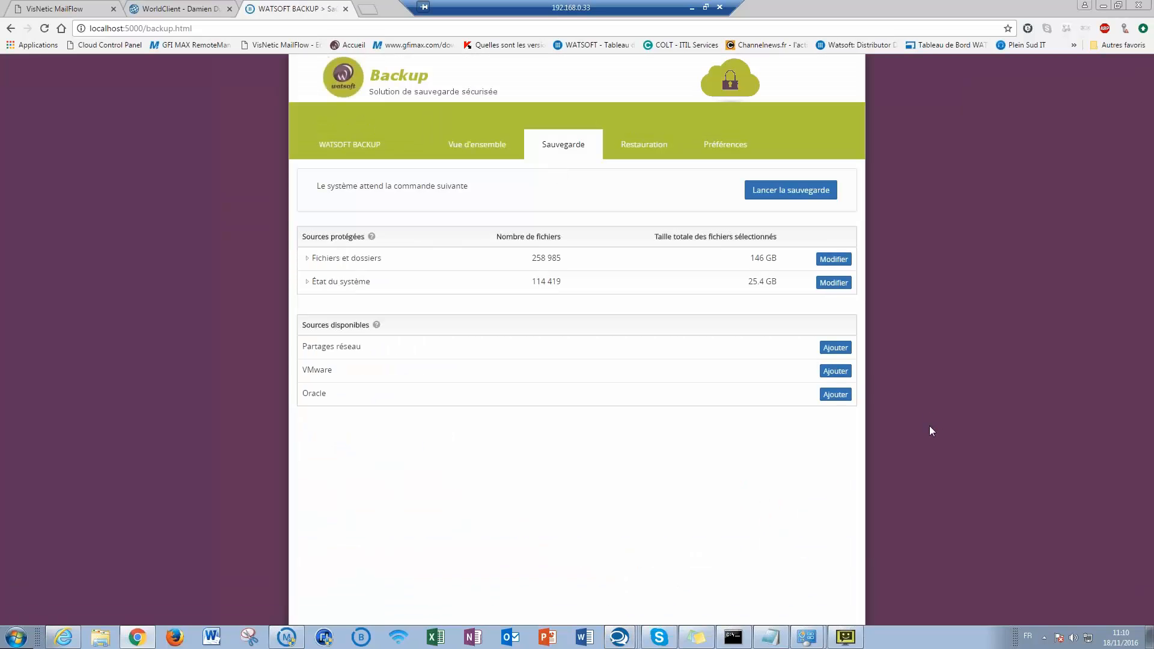
{"action": "left_click", "coordinate": [307, 258]}
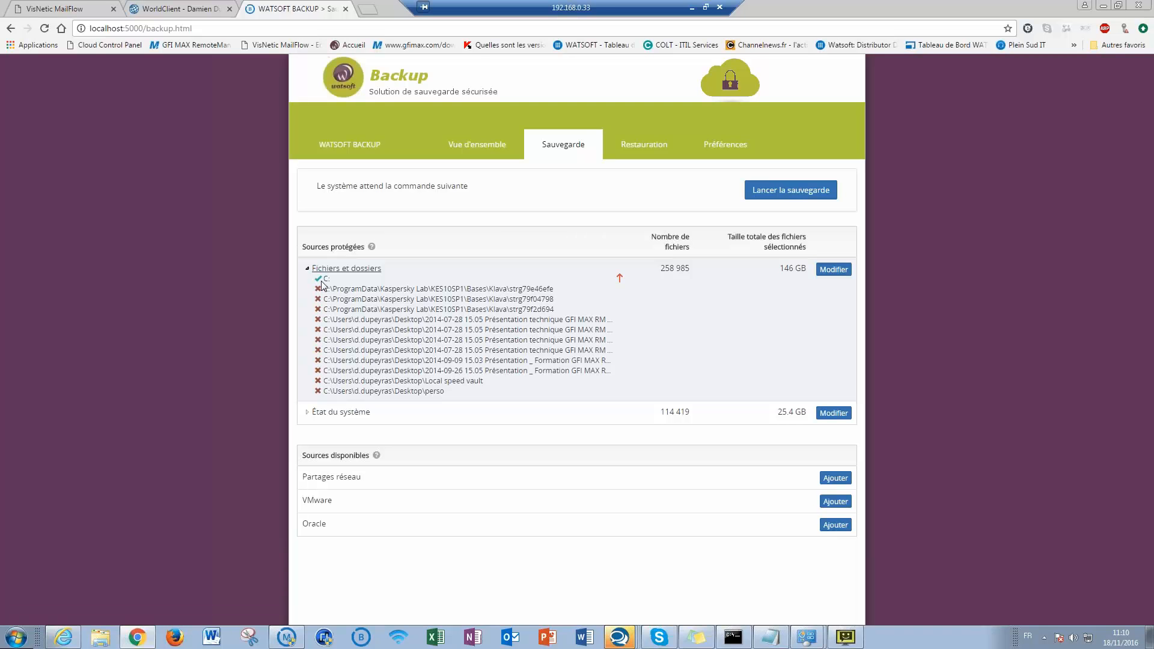
{"action": "left_click", "coordinate": [307, 412]}
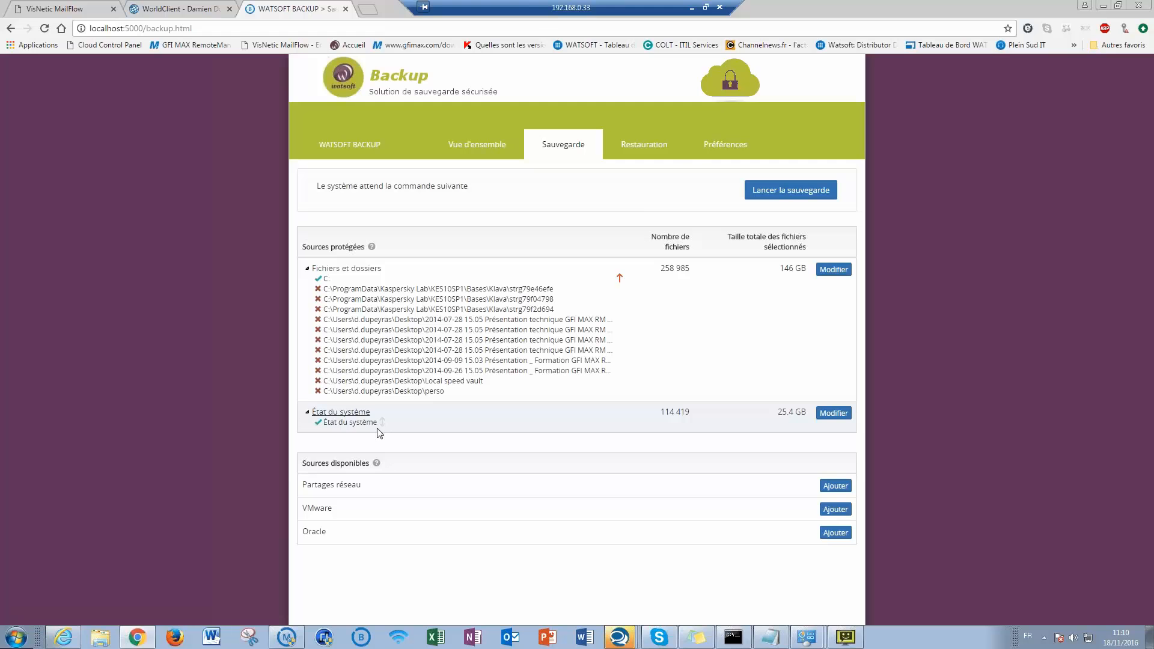
{"action": "left_click", "coordinate": [636, 149]}
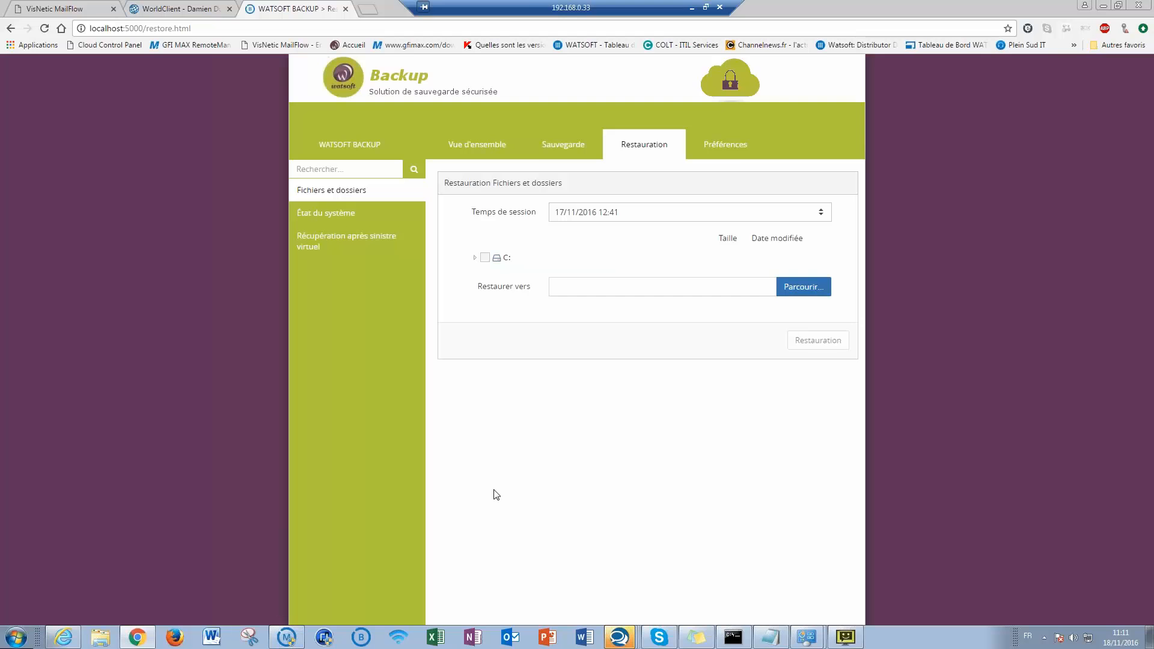
- Set up a virtual disaster recovery of drive C: with Local VHD files as target
{"action": "double_click", "coordinate": [679, 9]}
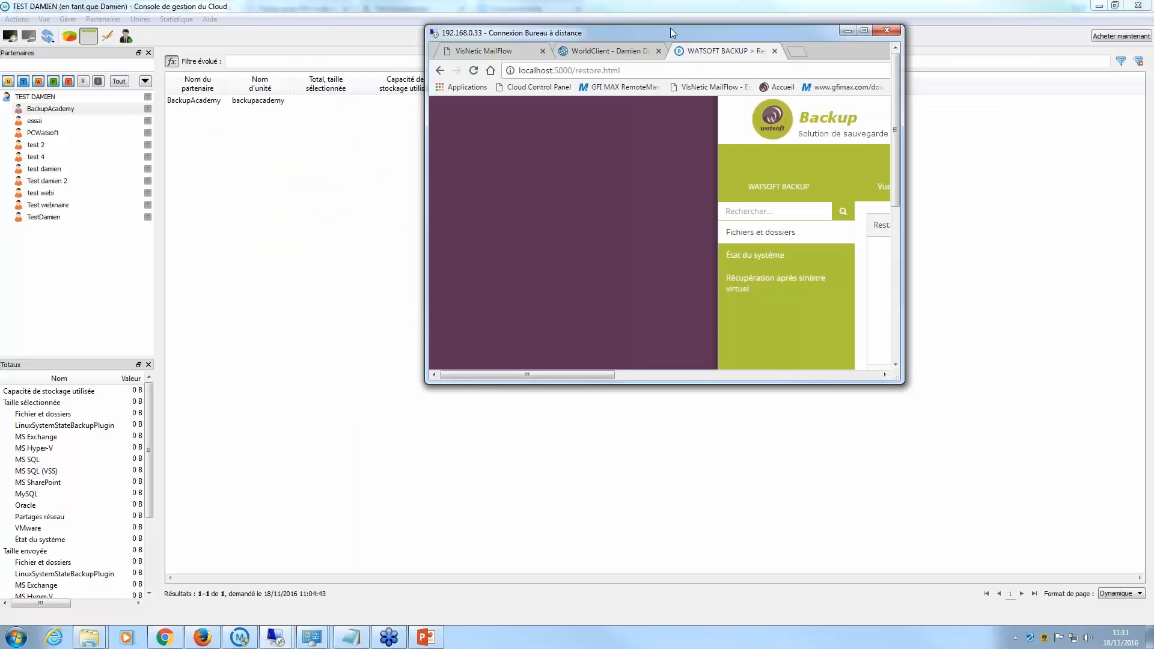
{"action": "double_click", "coordinate": [673, 33]}
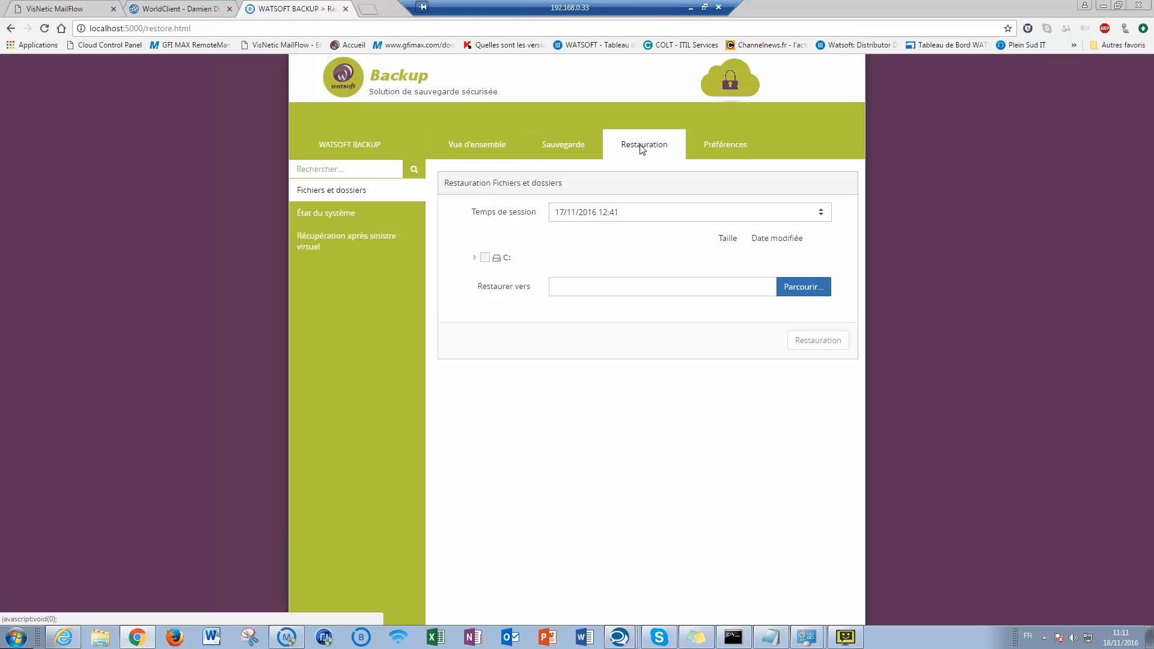
{"action": "left_click", "coordinate": [346, 249]}
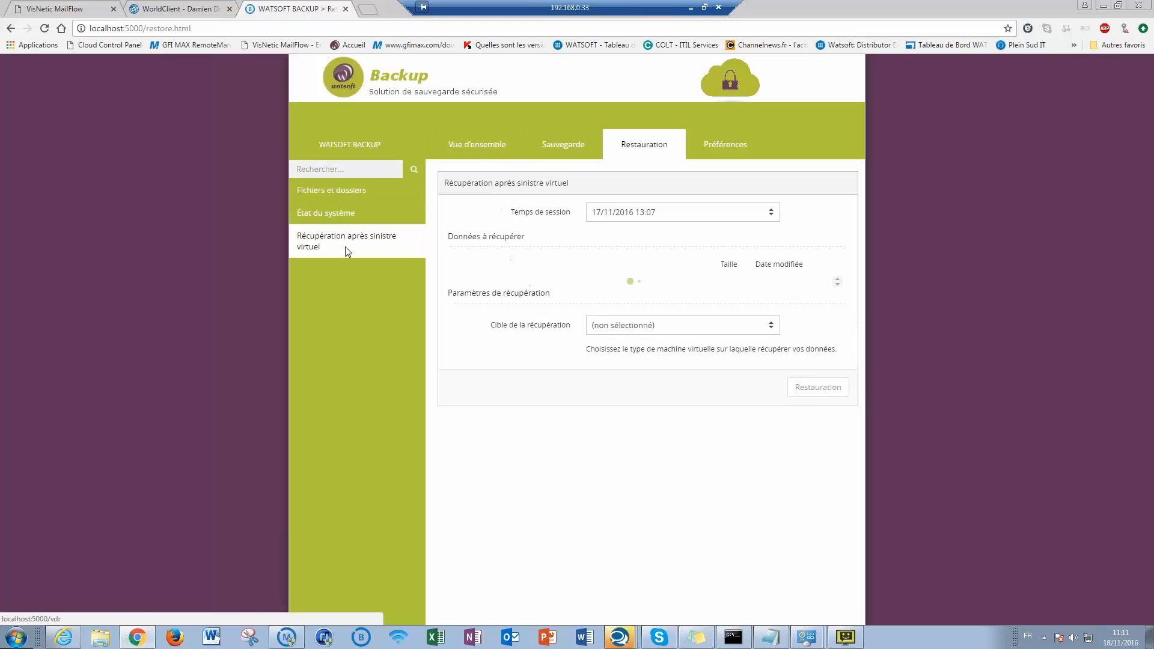
{"action": "left_click", "coordinate": [465, 285]}
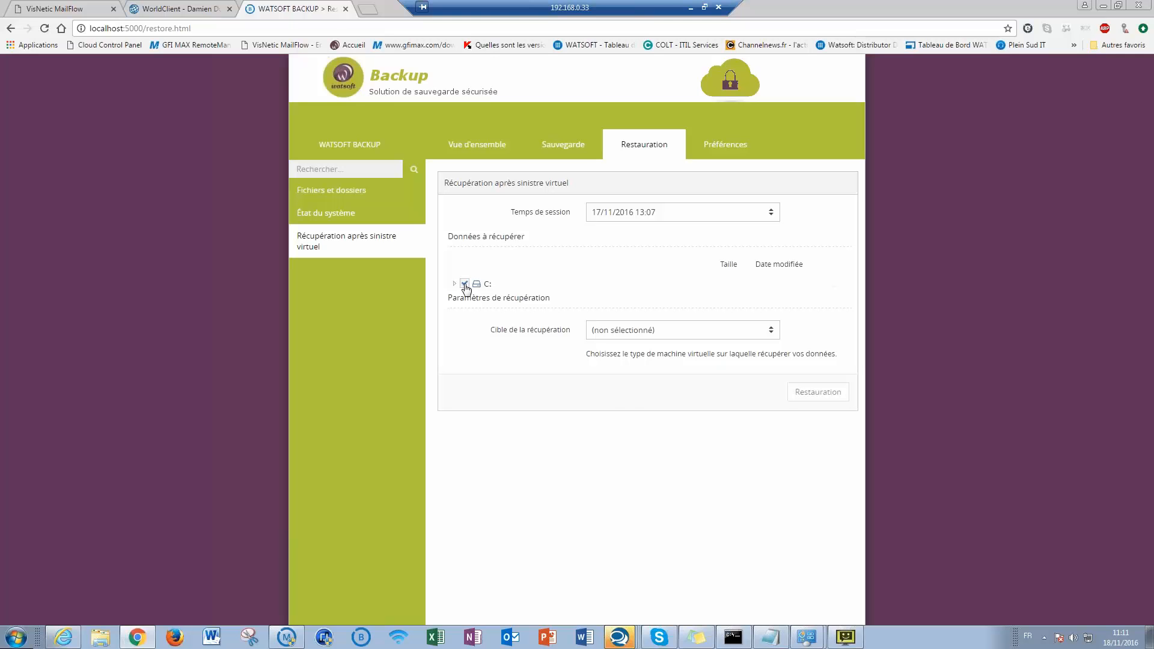
{"action": "left_click", "coordinate": [774, 330]}
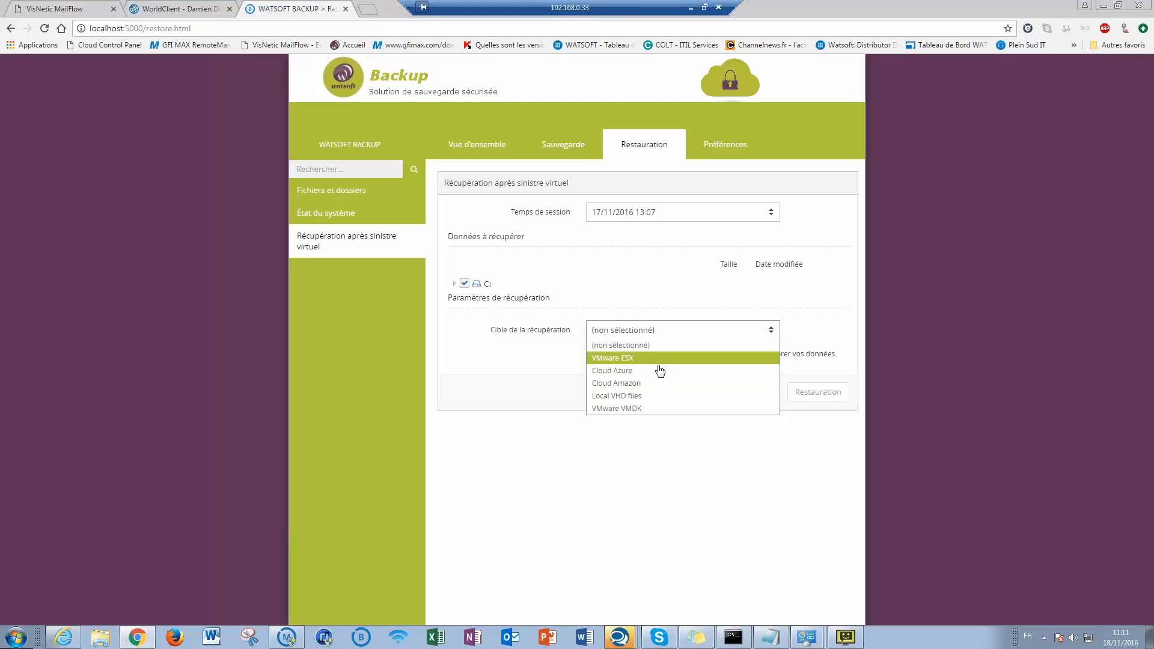
{"action": "left_click", "coordinate": [610, 396]}
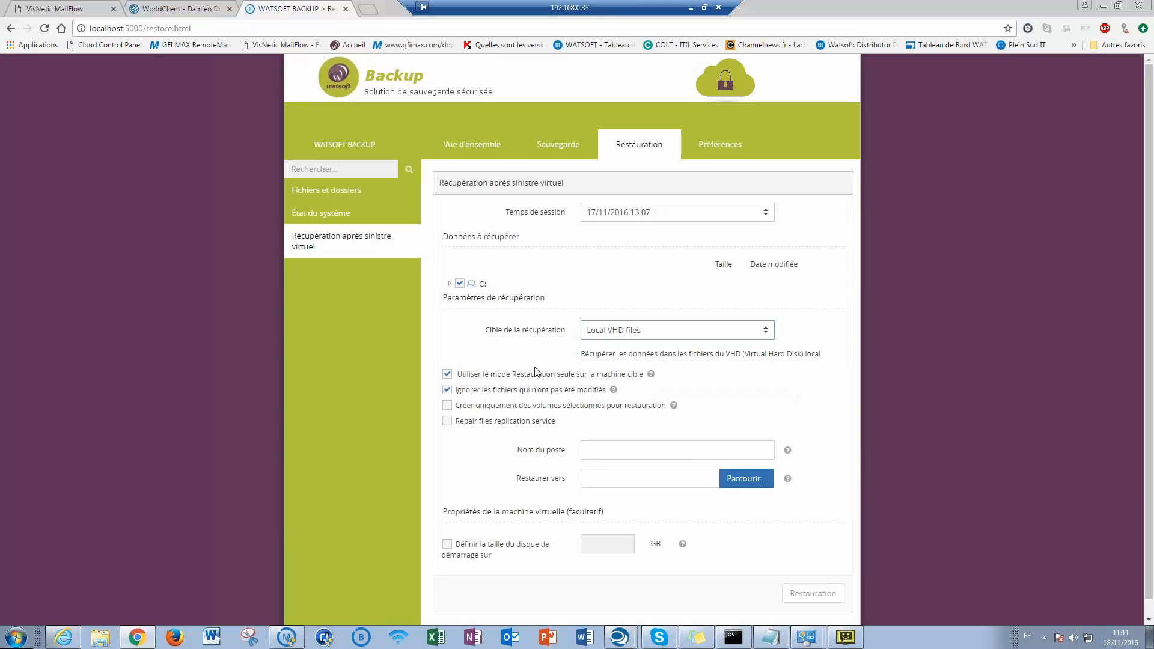
{"action": "scroll", "coordinate": [521, 460], "scroll_direction": "down", "scroll_amount": 1}
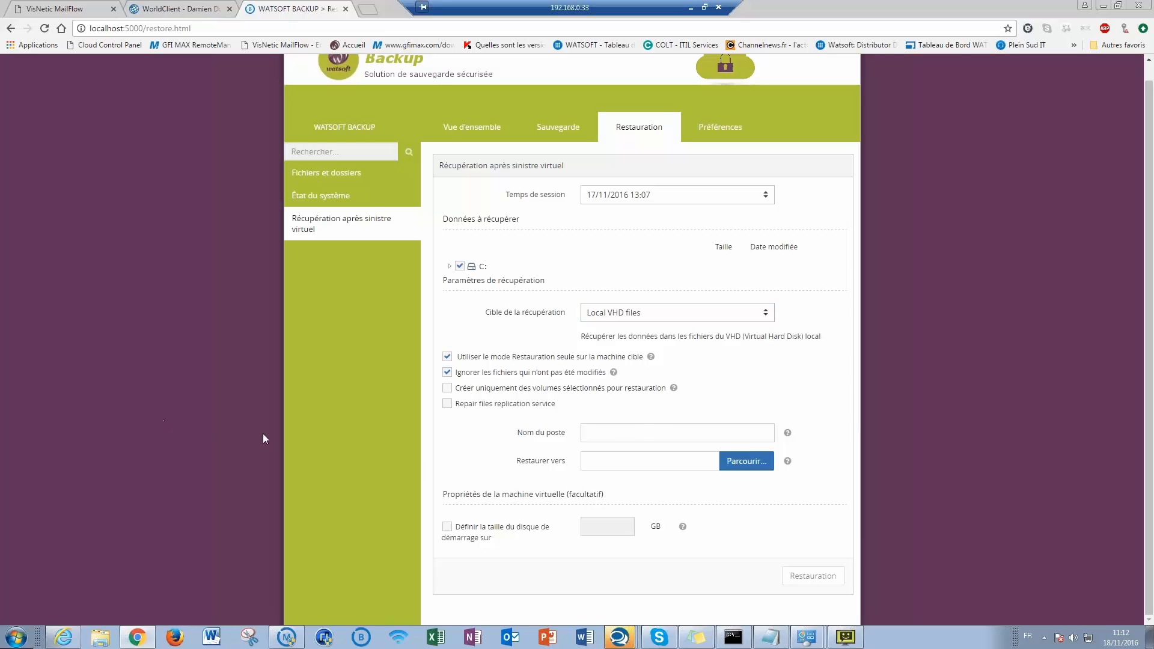
- Browse MaxFocus > MaxBackup > BackupAcademy > StanbyImage to the server's VHDX, then close Explorer
{"action": "left_click", "coordinate": [101, 636]}
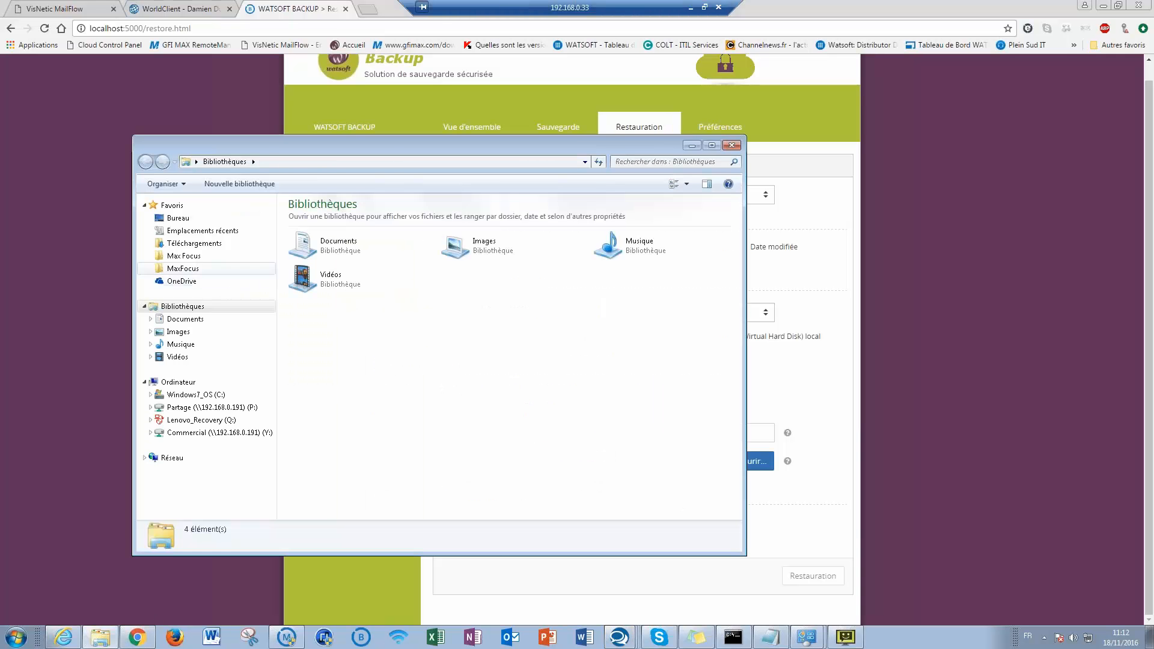
{"action": "left_click", "coordinate": [182, 269]}
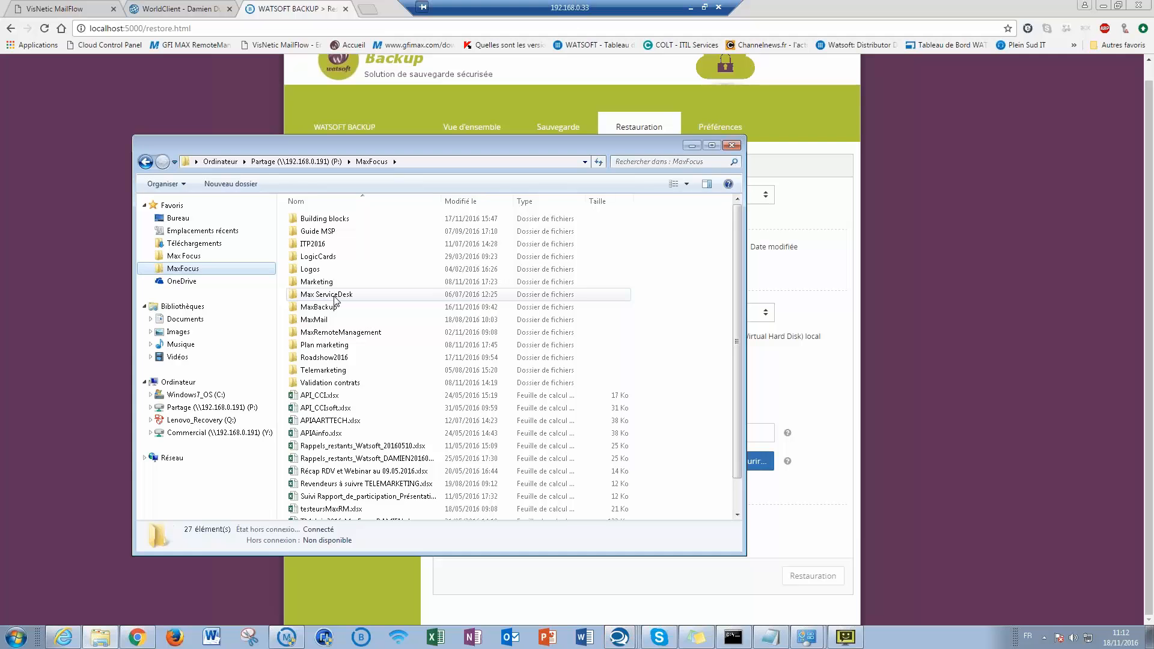
{"action": "double_click", "coordinate": [334, 307]}
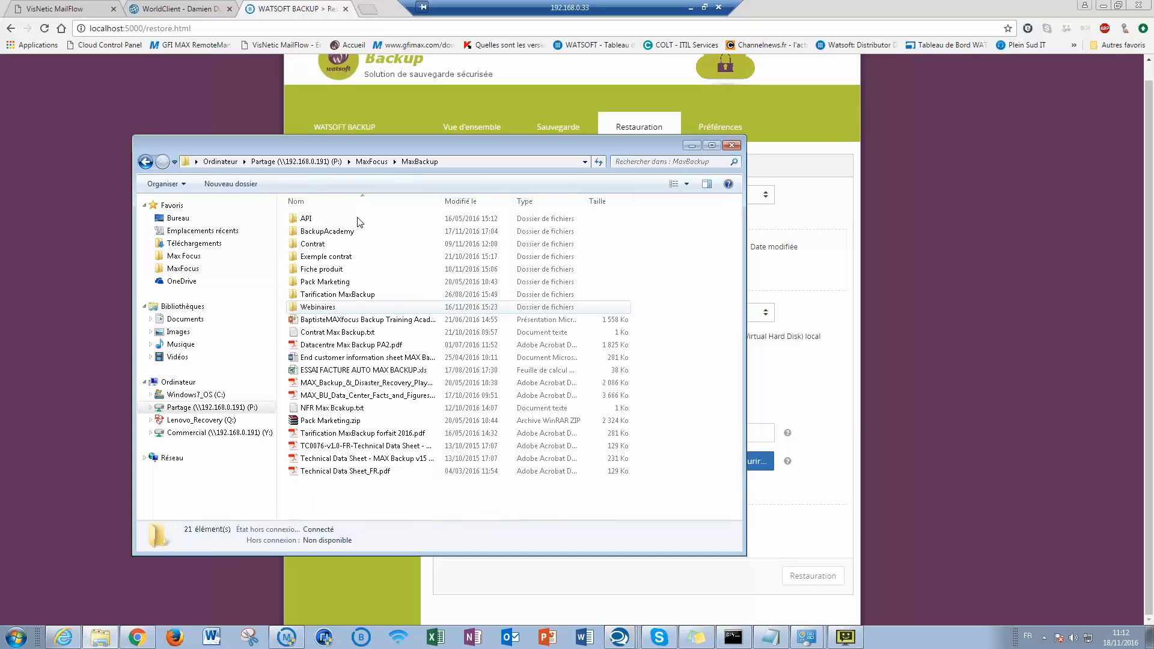
{"action": "double_click", "coordinate": [327, 231]}
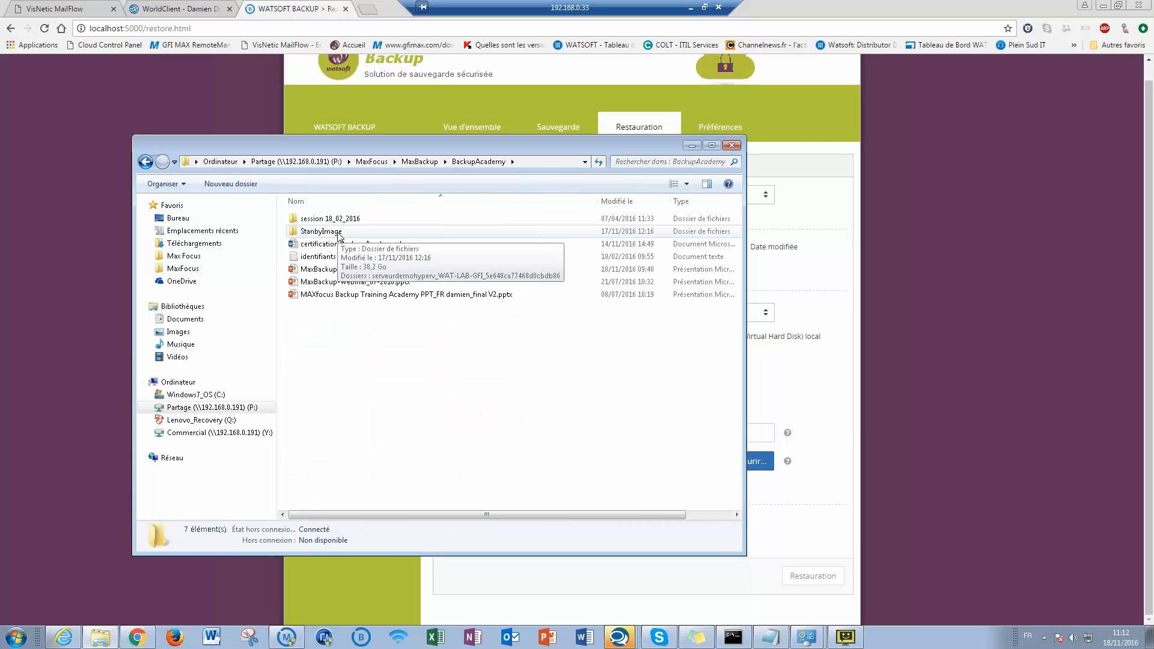
{"action": "double_click", "coordinate": [338, 232]}
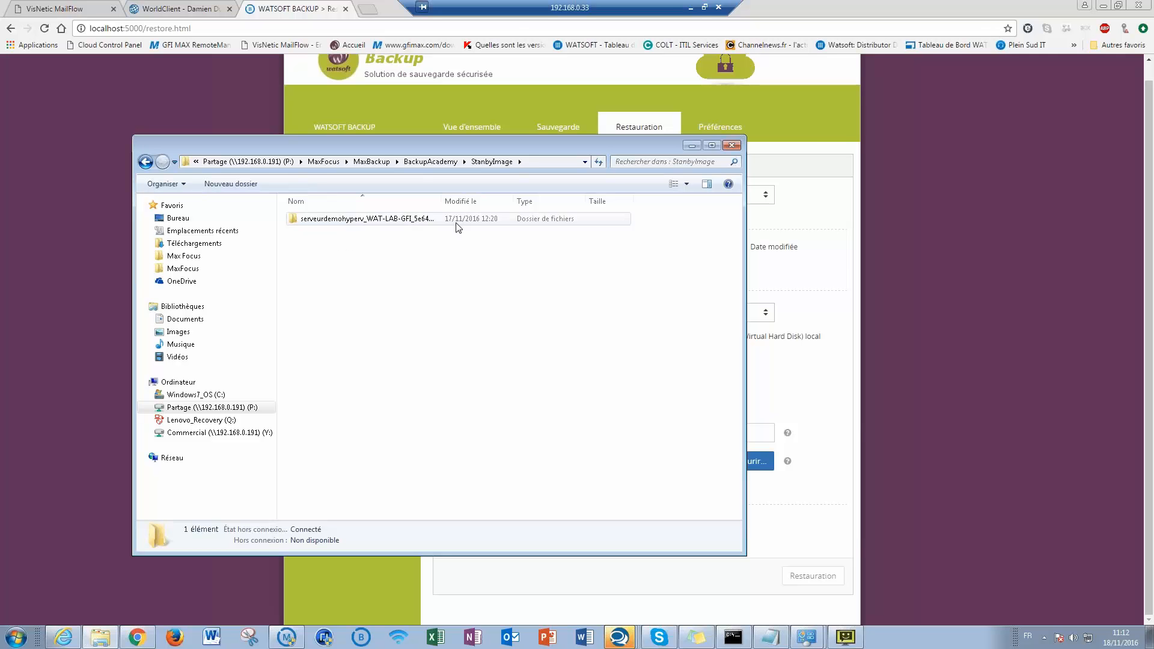
{"action": "double_click", "coordinate": [335, 221]}
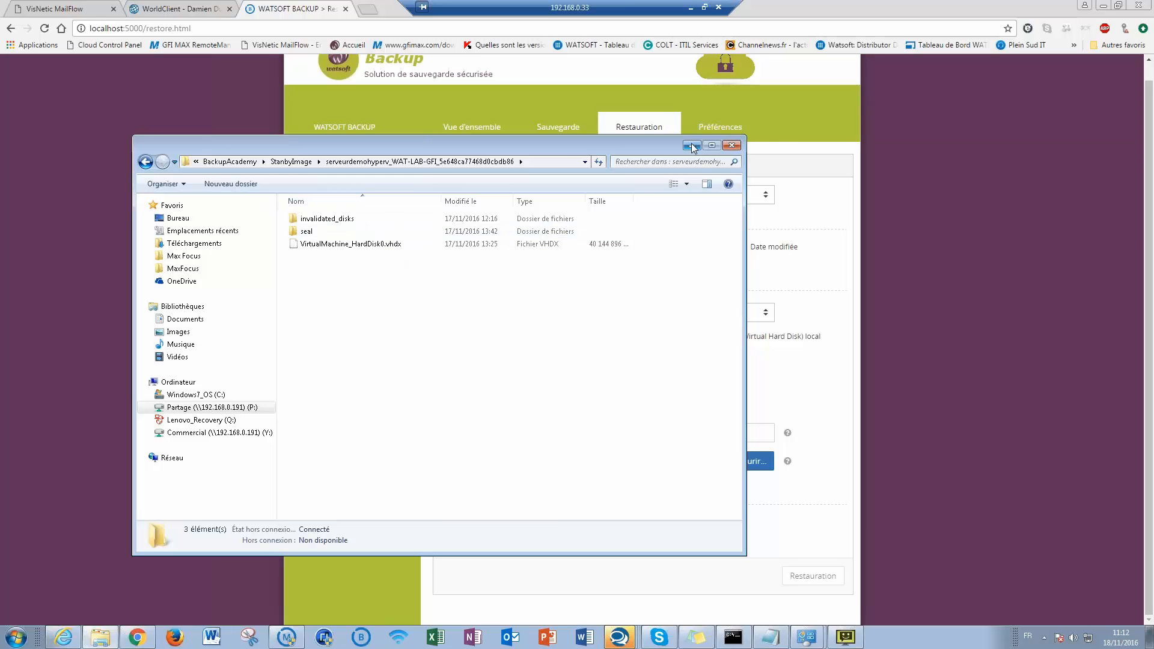
{"action": "left_click", "coordinate": [735, 147]}
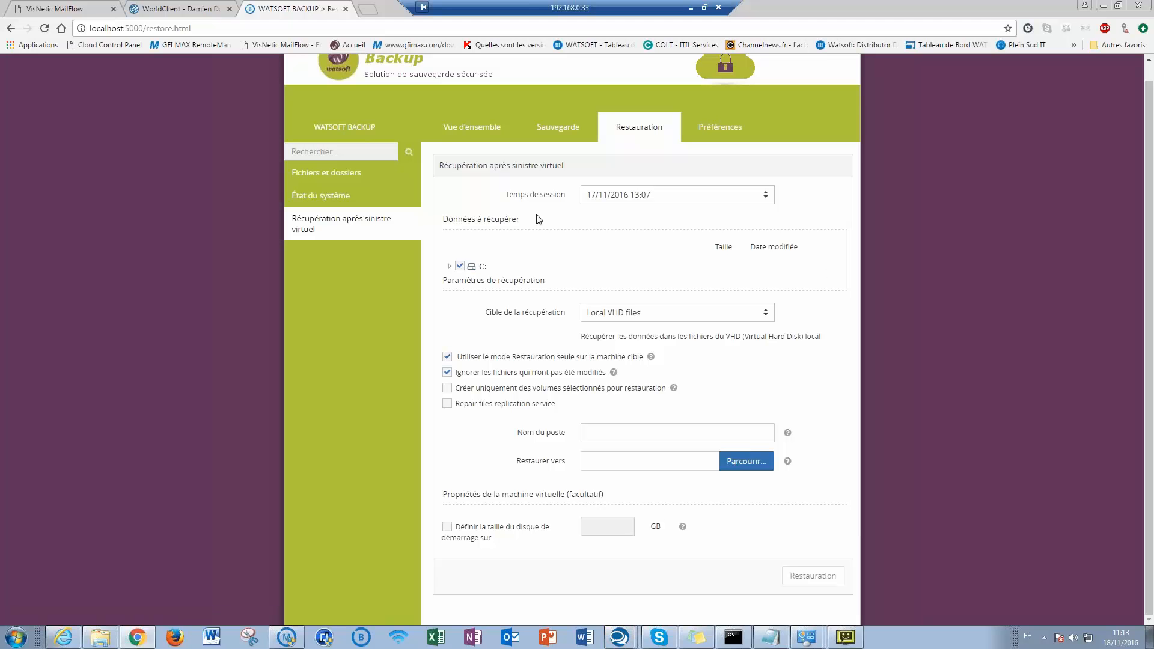
- View all MAX Backup additional tools on the downloads page, then return to the Cloud console
{"action": "left_click", "coordinate": [691, 8]}
{"action": "left_click", "coordinate": [164, 637]}
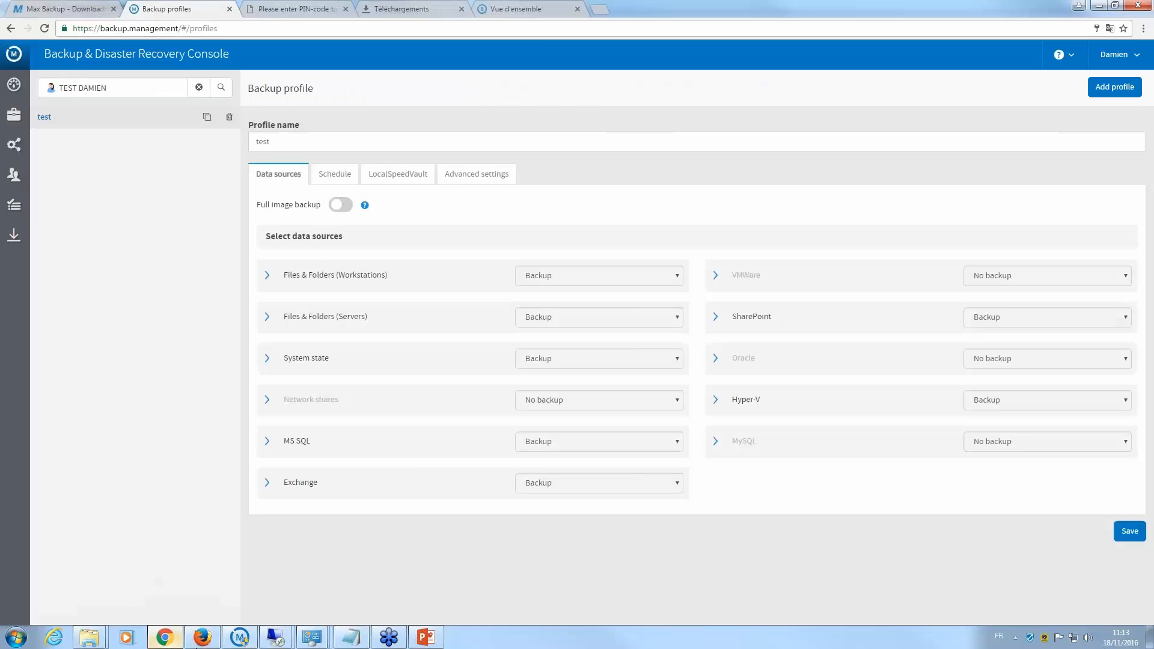
{"action": "left_click", "coordinate": [89, 10]}
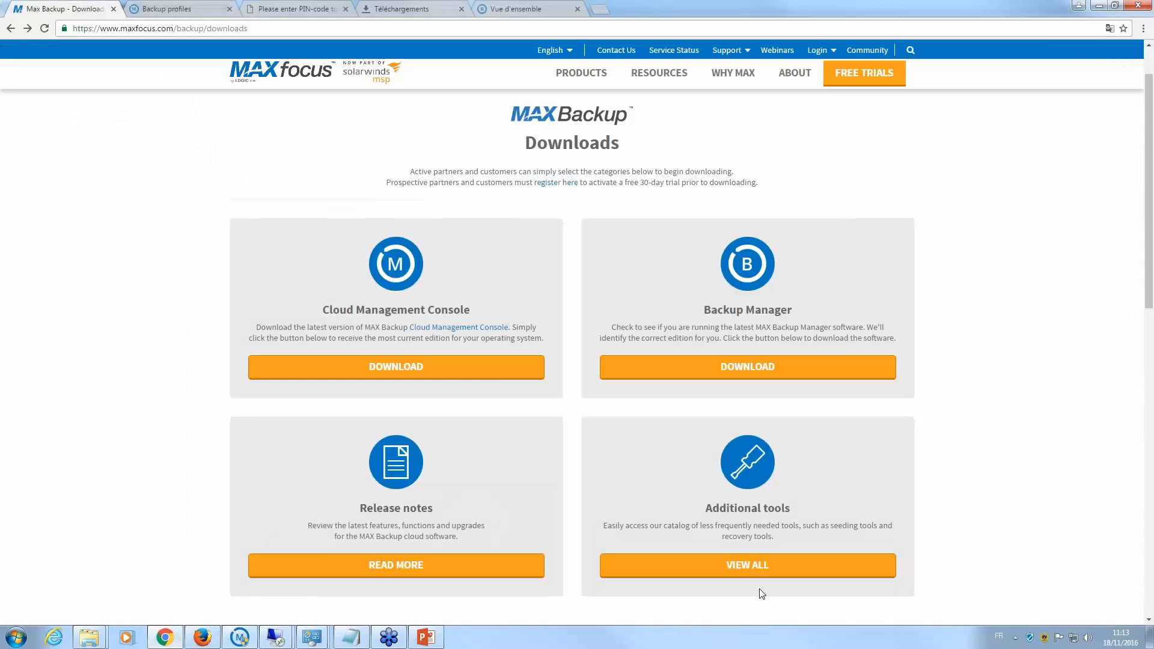
{"action": "left_click", "coordinate": [741, 566]}
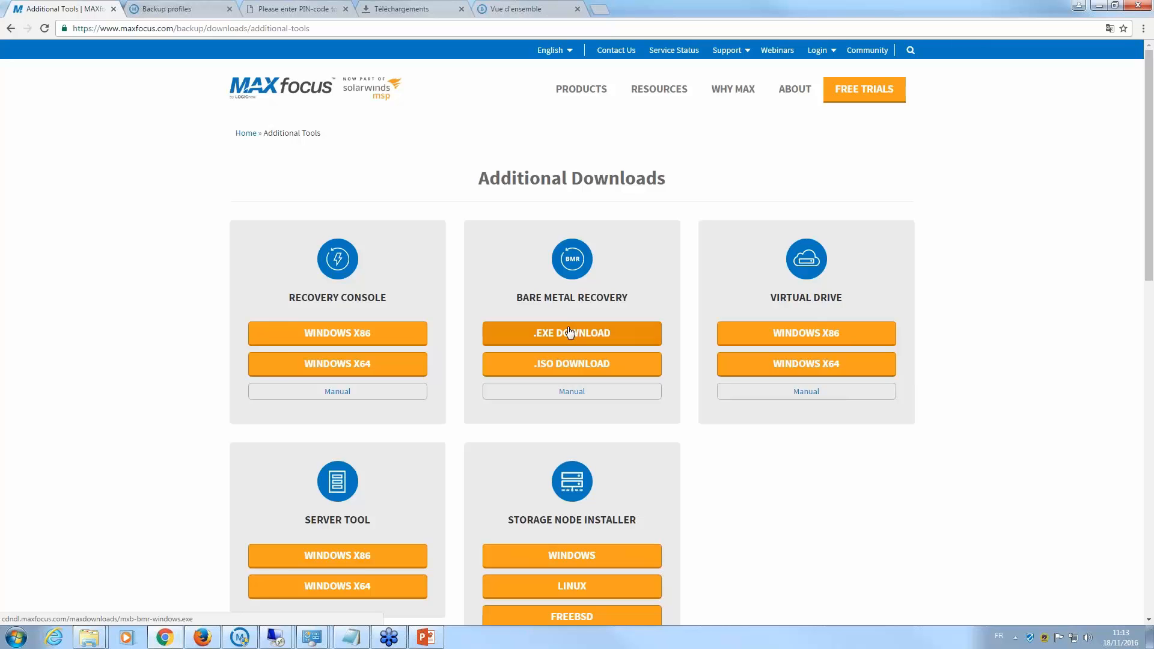
{"action": "left_click", "coordinate": [239, 637]}
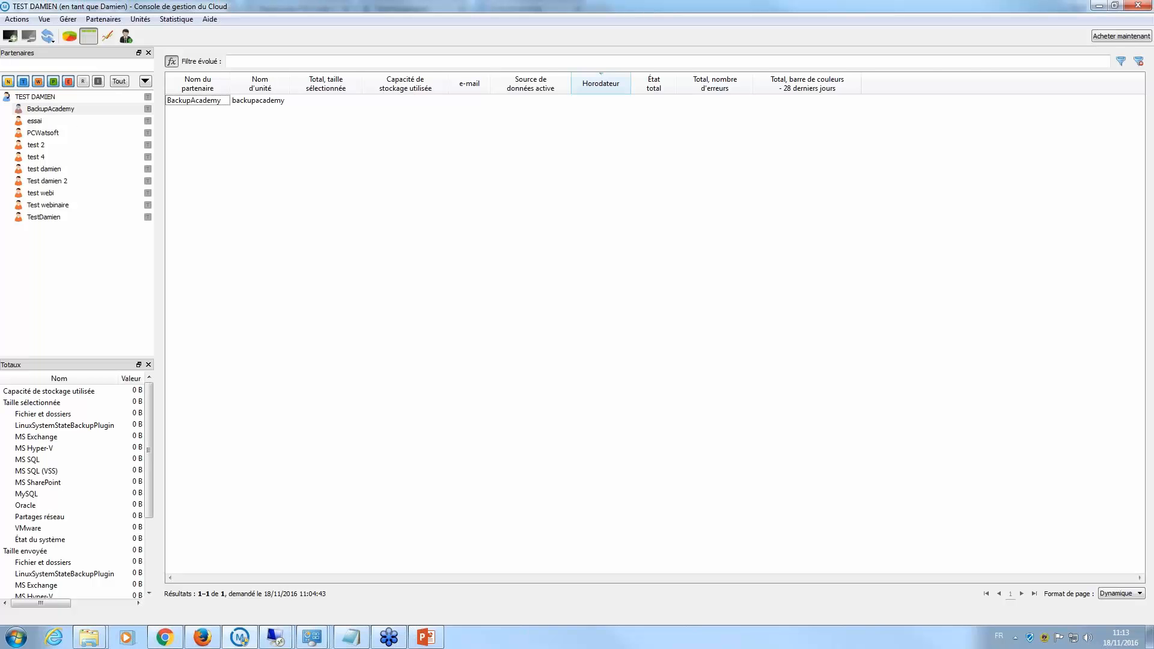
- List TEST DAMIEN's devices, view the comdd2 unit's information, then close it unsaved
{"action": "left_click", "coordinate": [54, 97]}
{"action": "left_click", "coordinate": [250, 121]}
{"action": "left_click", "coordinate": [251, 112]}
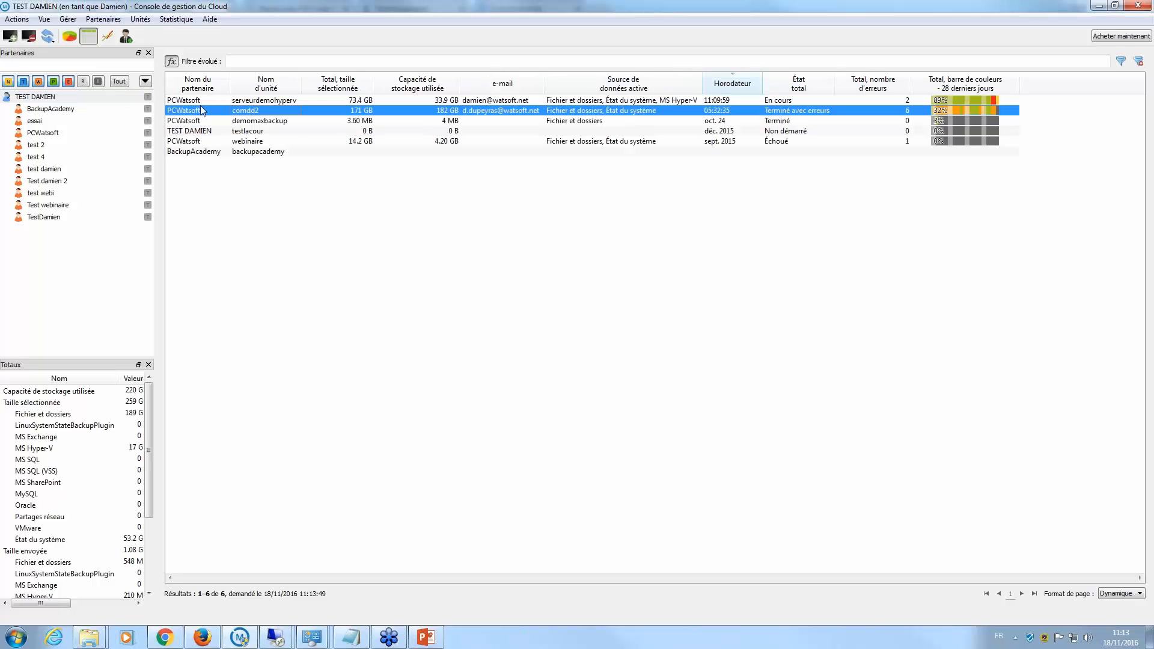
{"action": "right_click", "coordinate": [293, 113]}
{"action": "left_click", "coordinate": [375, 255]}
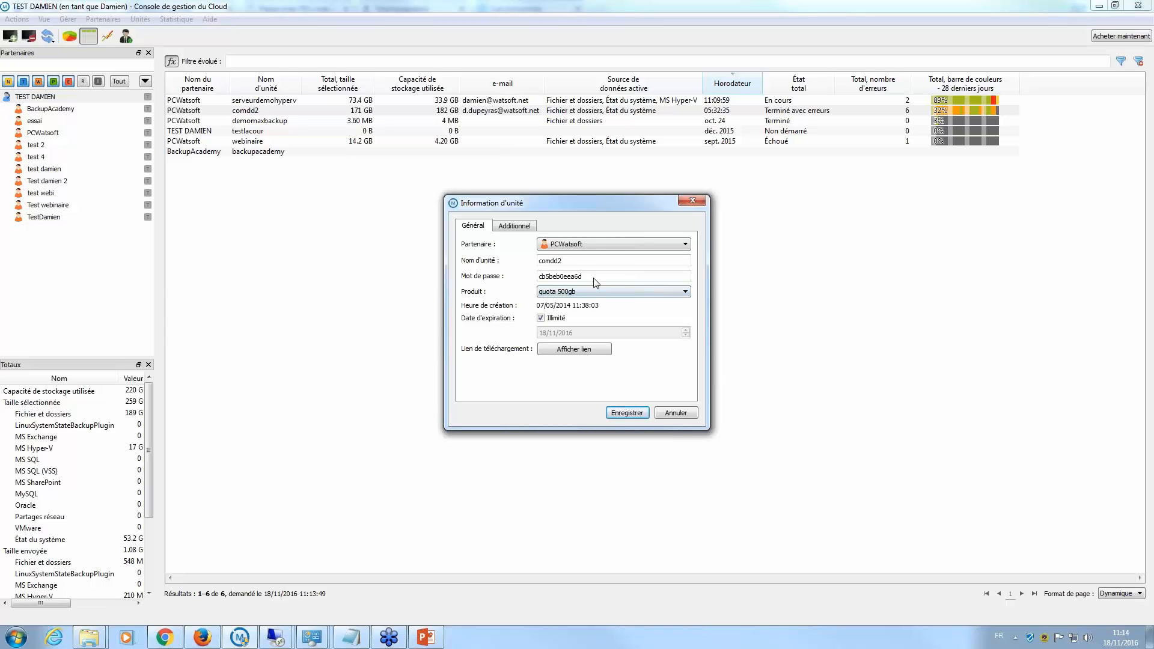
{"action": "left_click", "coordinate": [693, 201]}
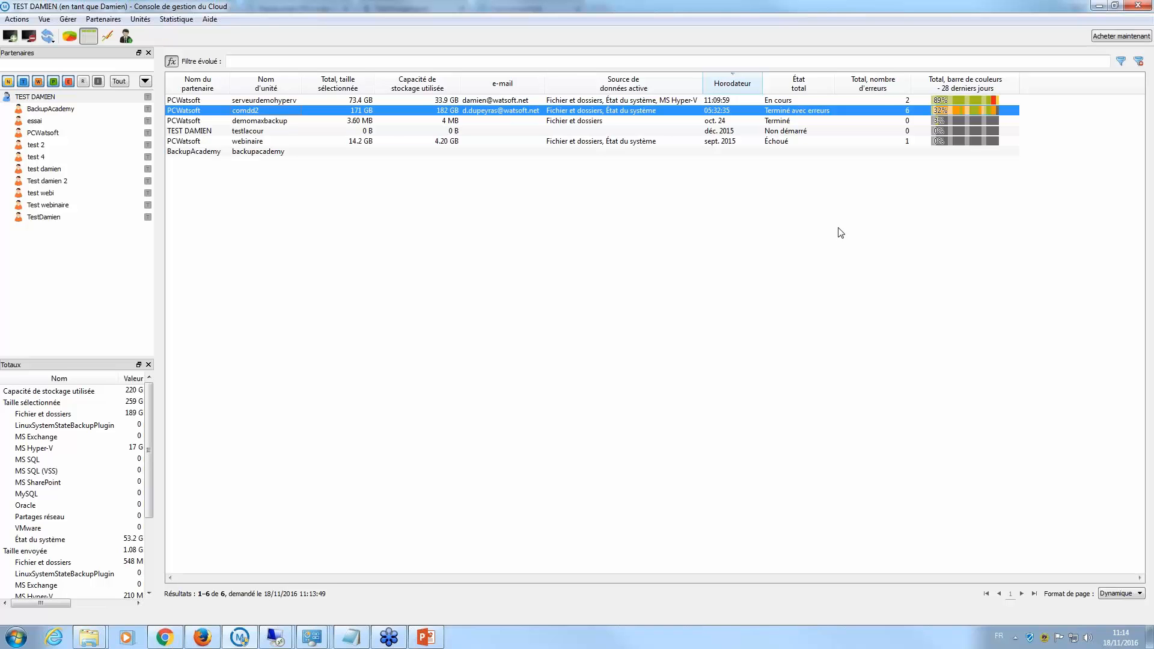
- Bring the remote desktop's Watsoft Backup restore page back to the front
{"action": "left_click", "coordinate": [273, 638]}
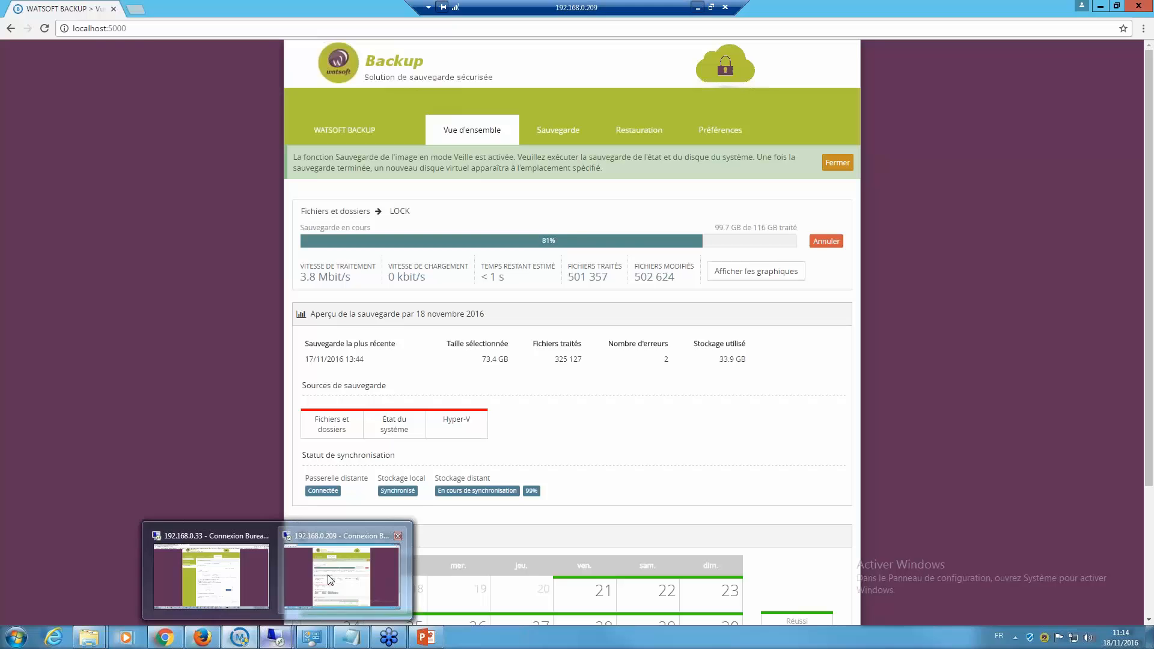
{"action": "left_click", "coordinate": [344, 569]}
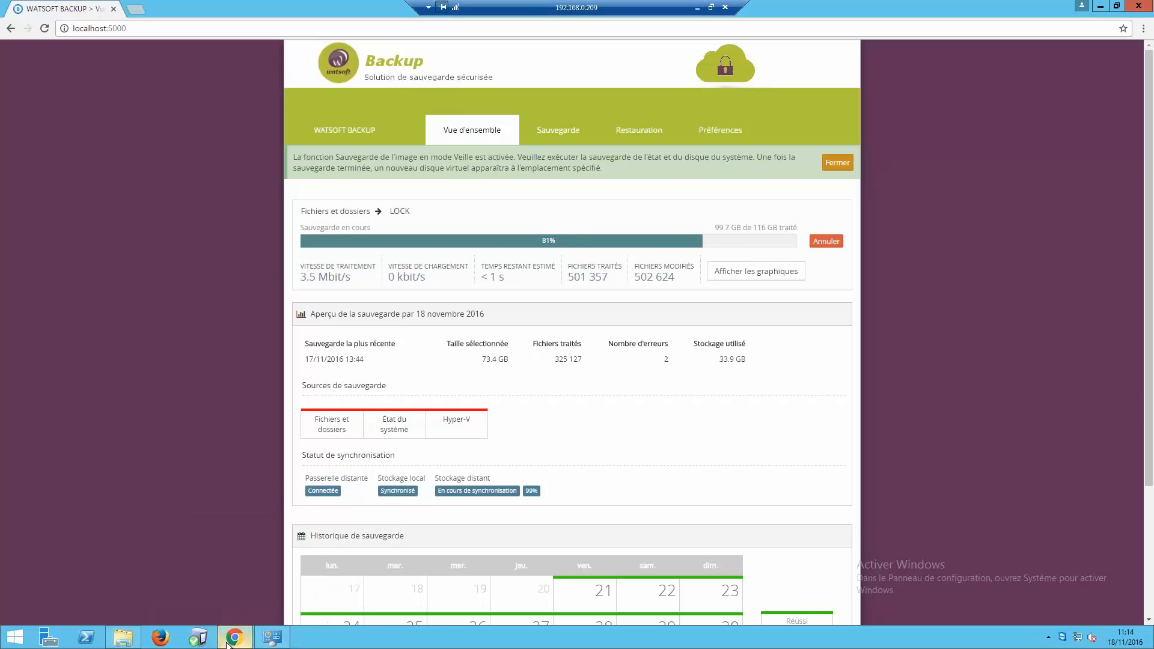
{"action": "left_click", "coordinate": [697, 8]}
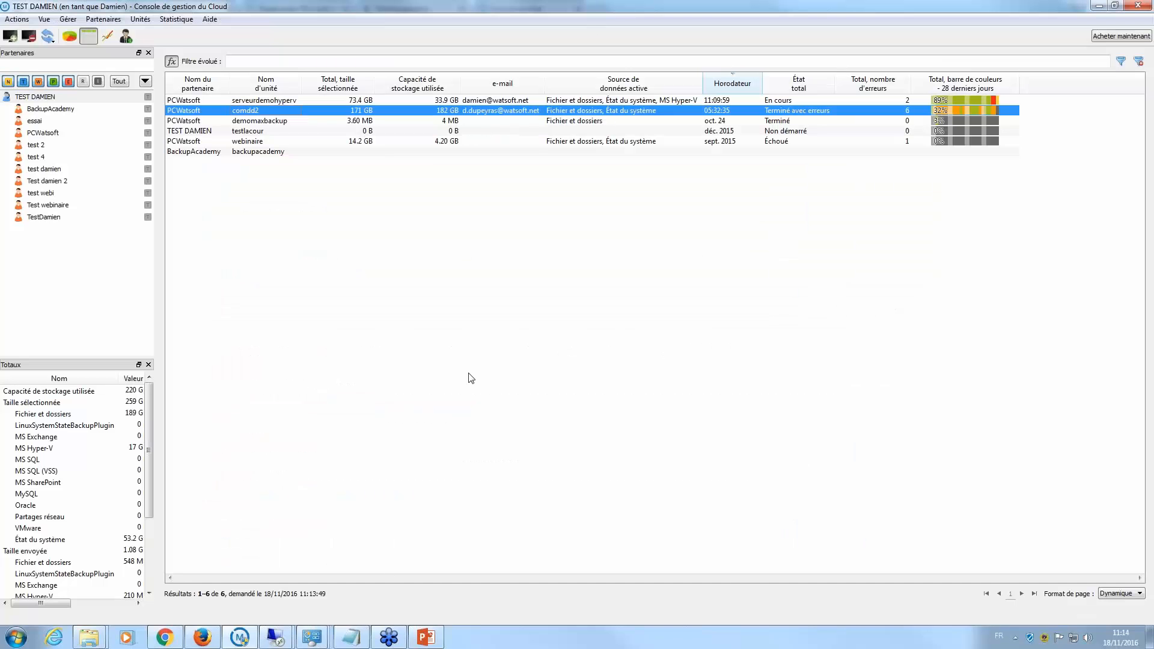
{"action": "left_click", "coordinate": [275, 638]}
{"action": "left_click", "coordinate": [344, 571]}
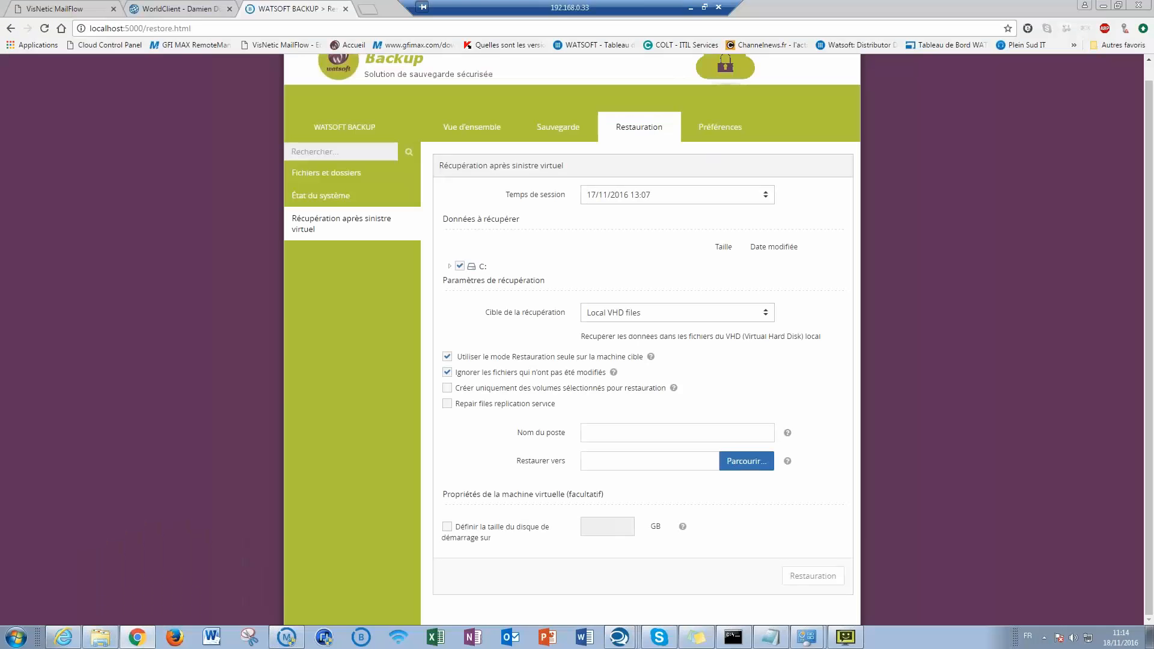
- Browse the session time list, back from 17/11/2016 13:07 to 17/10/2014
{"action": "left_click", "coordinate": [607, 195]}
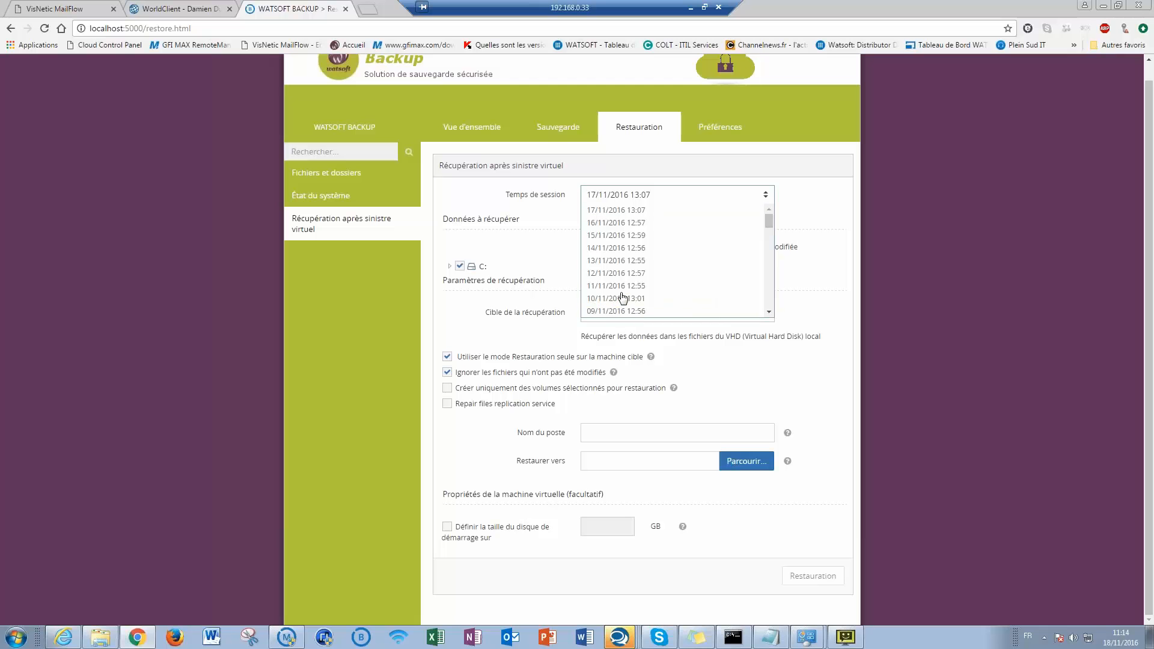
{"action": "scroll", "coordinate": [658, 280], "scroll_direction": "down", "scroll_amount": 10}
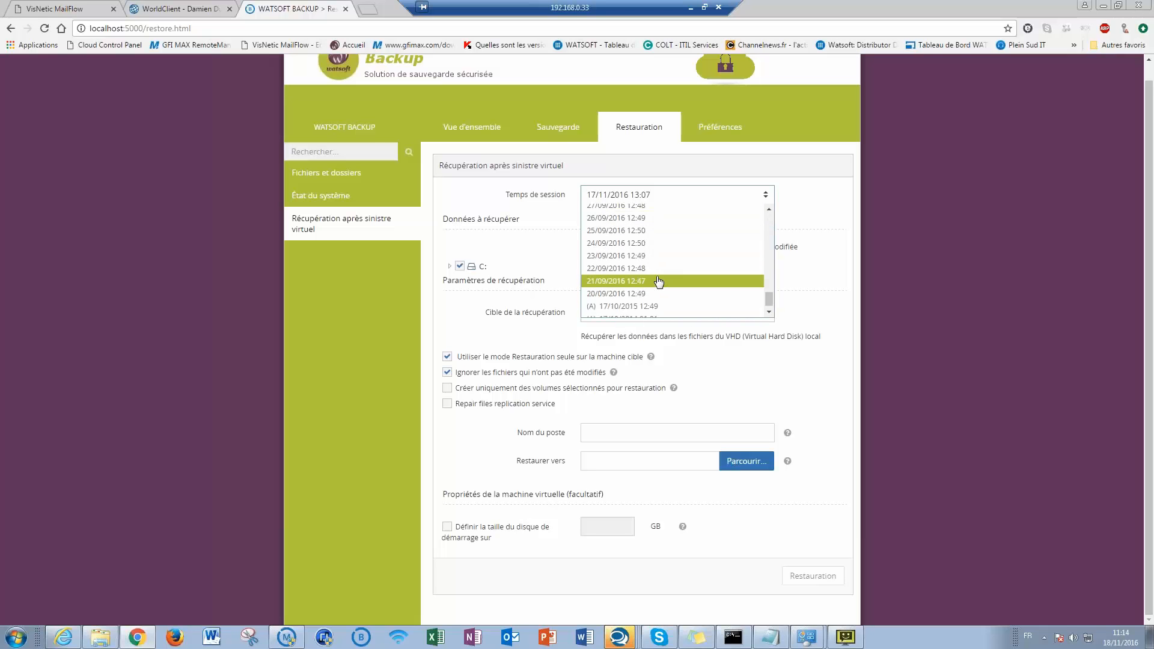
{"action": "scroll", "coordinate": [659, 281], "scroll_direction": "up", "scroll_amount": 10}
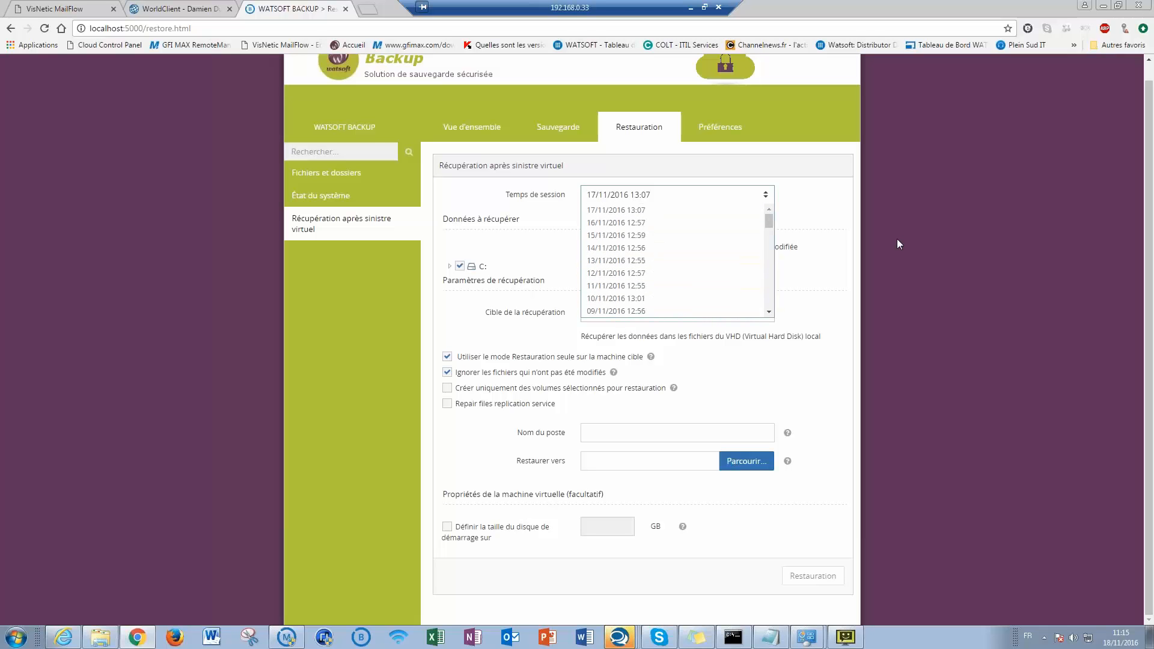
{"action": "scroll", "coordinate": [713, 255], "scroll_direction": "down", "scroll_amount": 5}
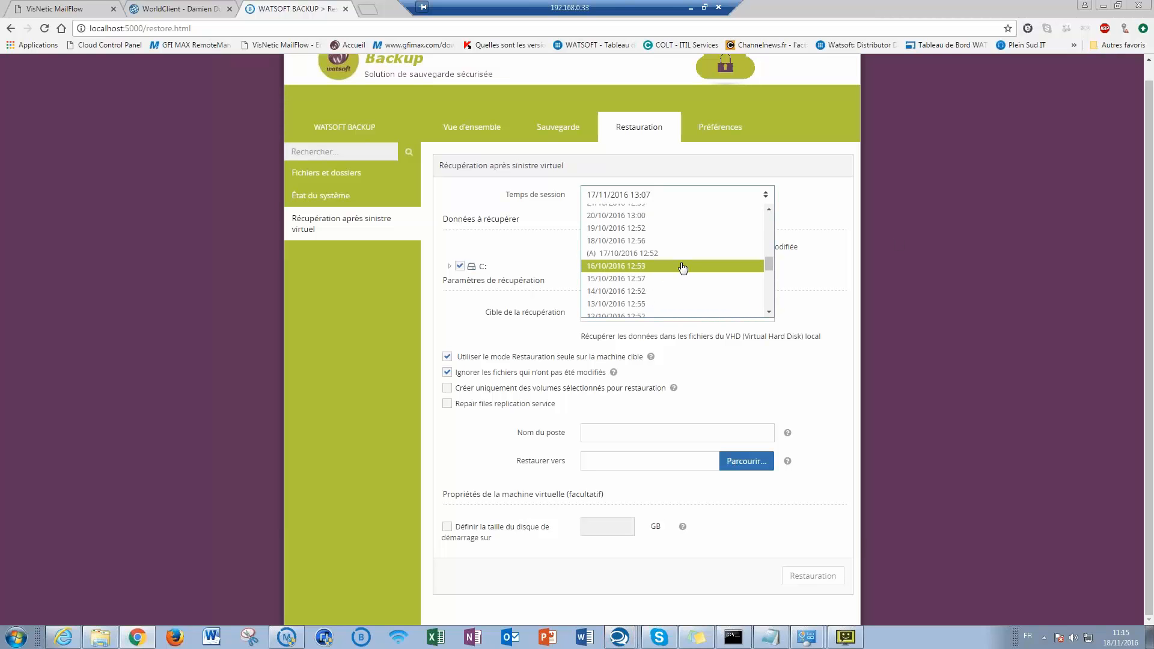
{"action": "scroll", "coordinate": [683, 268], "scroll_direction": "down", "scroll_amount": 10}
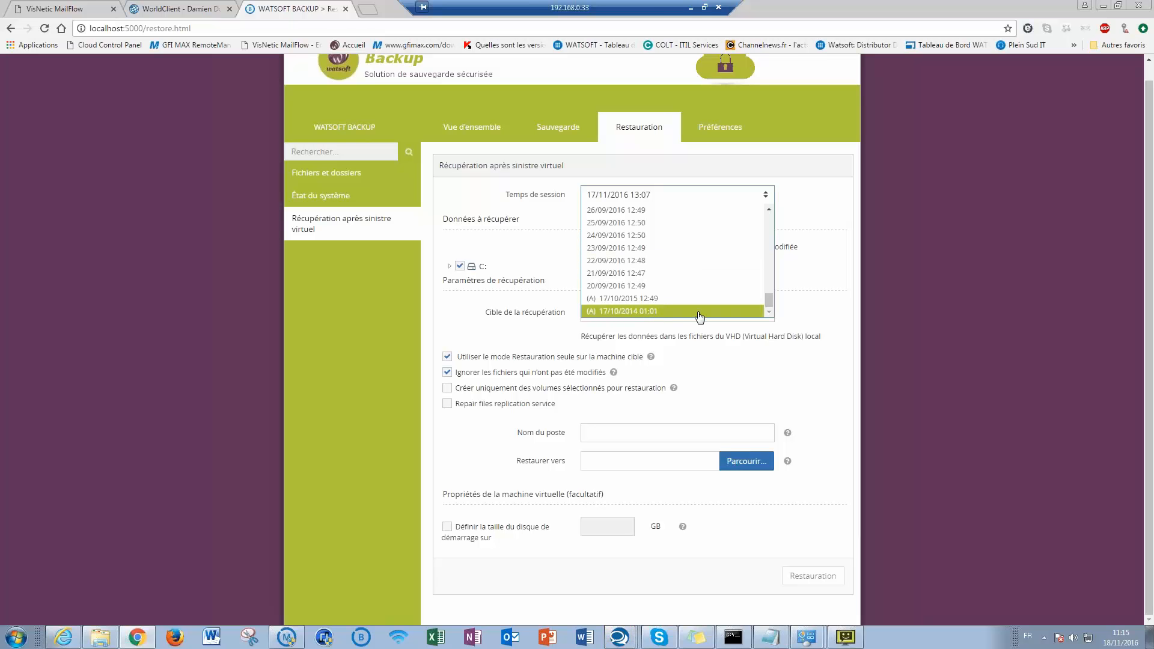
- Dismiss the session time list, keeping the 17/11/2016 13:07 session
{"action": "left_click", "coordinate": [894, 214]}
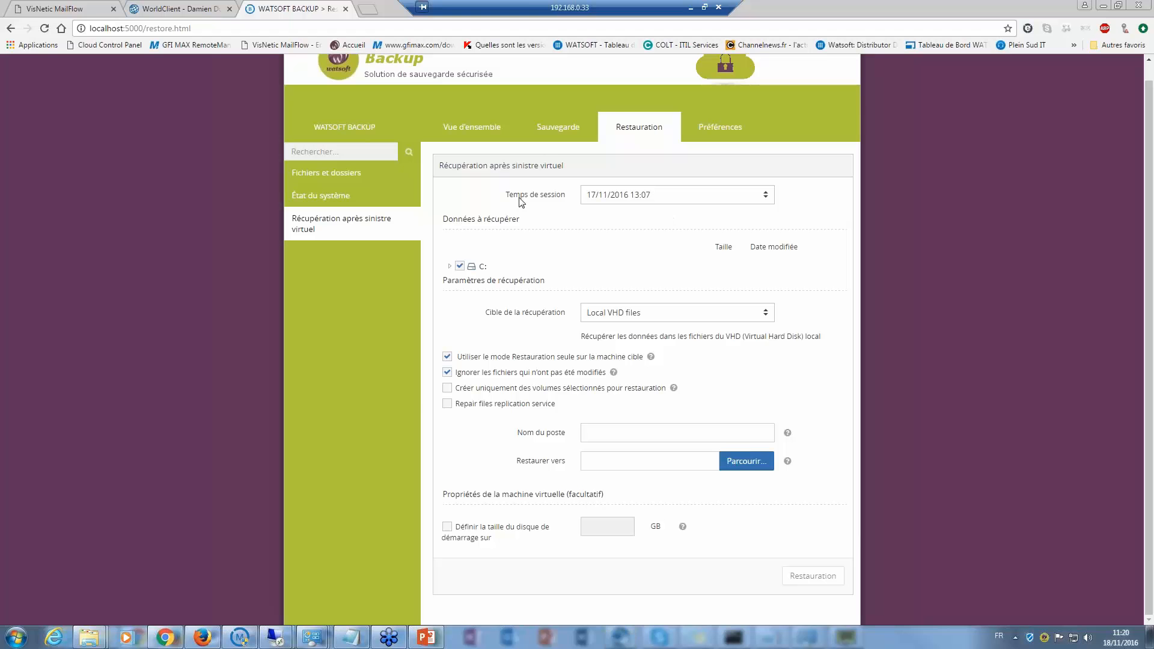
{"action": "left_click", "coordinate": [240, 640]}
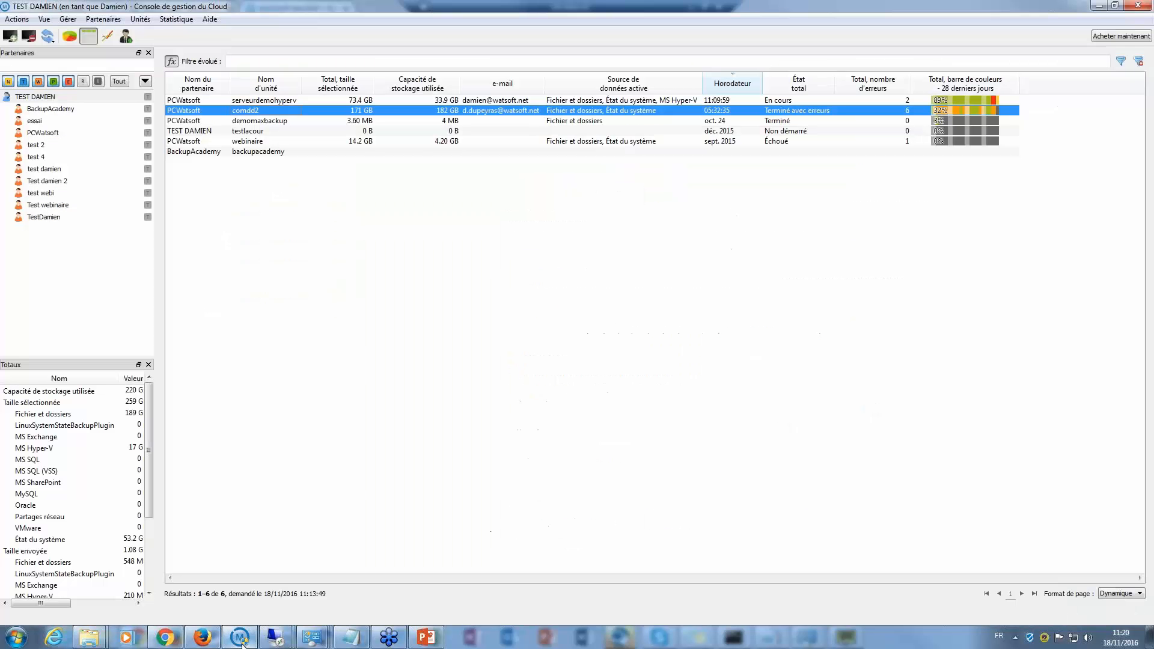
{"action": "left_click", "coordinate": [250, 206]}
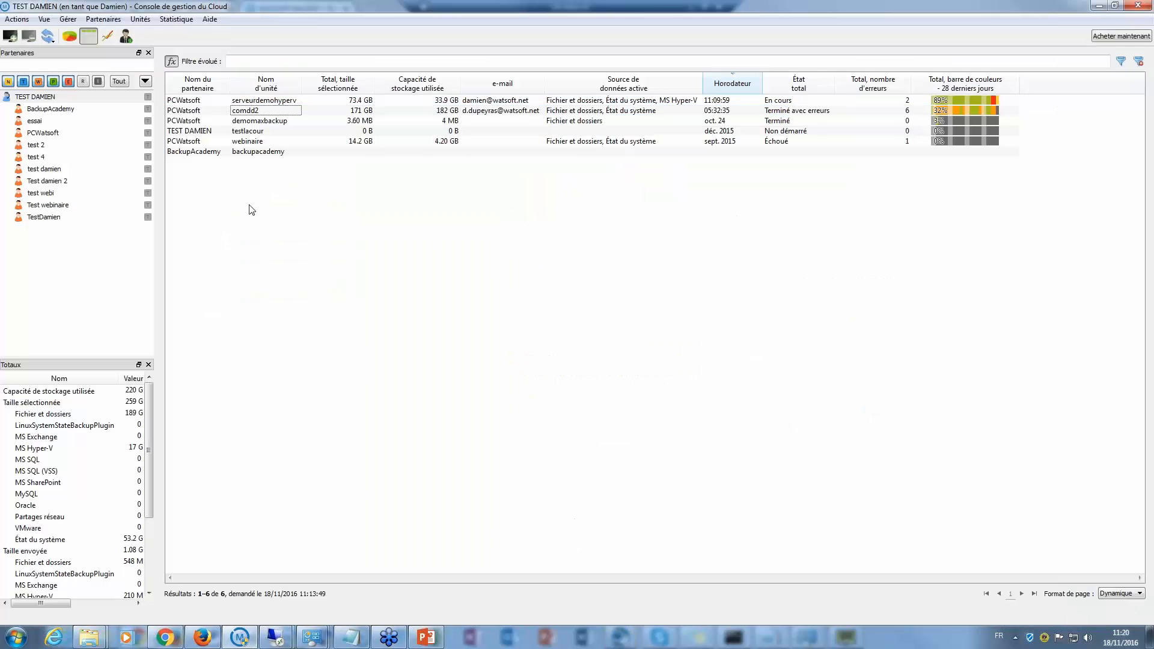
{"action": "left_click", "coordinate": [68, 19]}
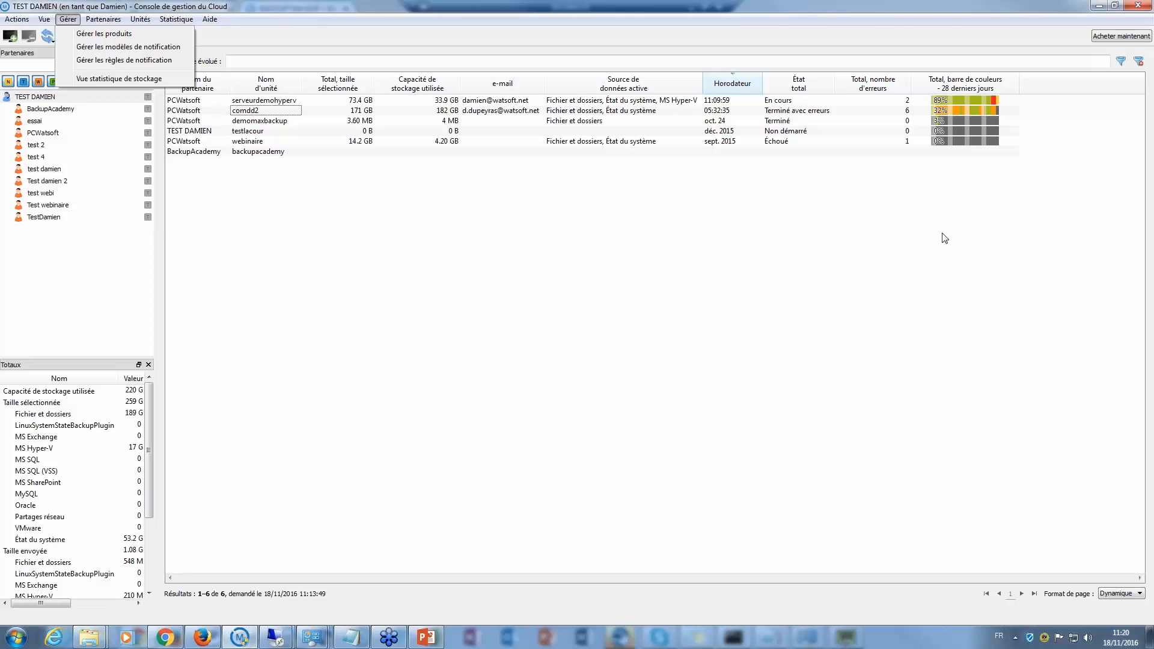
{"action": "left_click", "coordinate": [904, 277]}
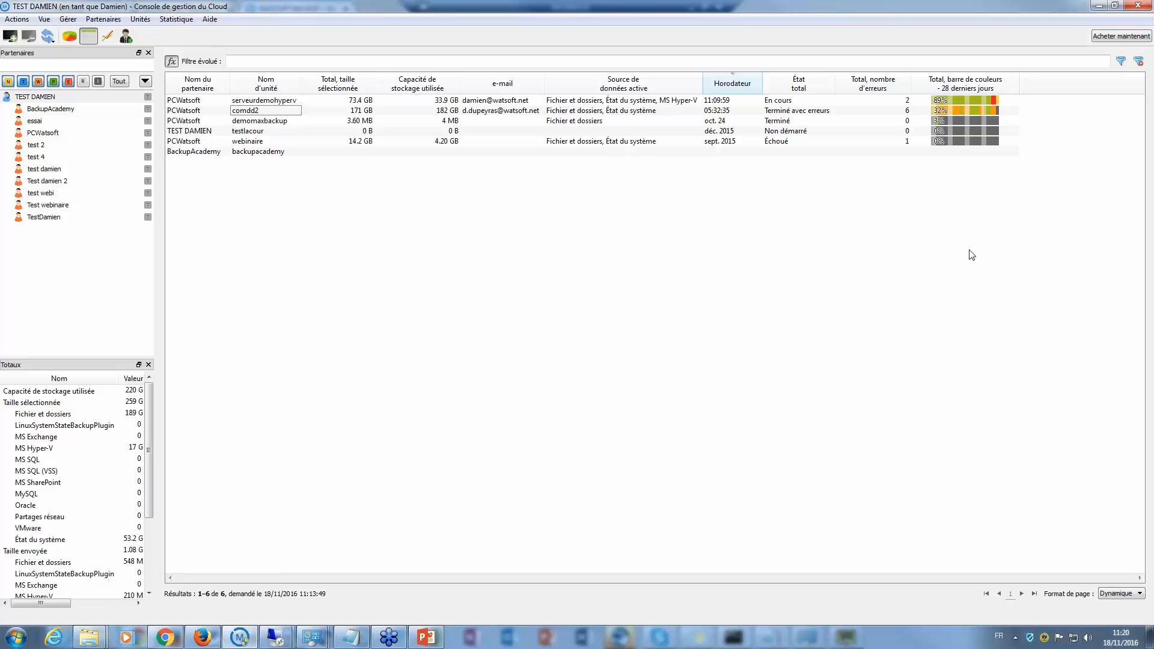